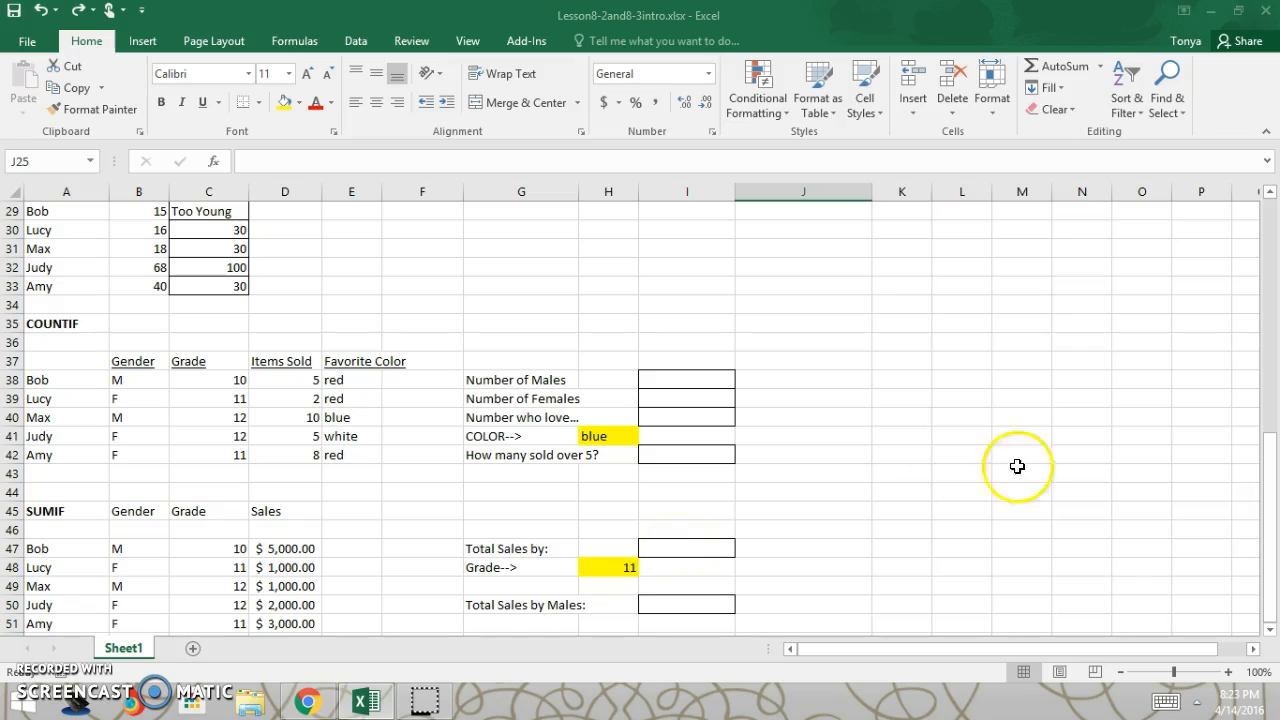
# - In the HLOOKUP section, set the state in cell H20 to IN
pyautogui.moveTo(1274, 596); pyautogui.dragTo(1266, 440)
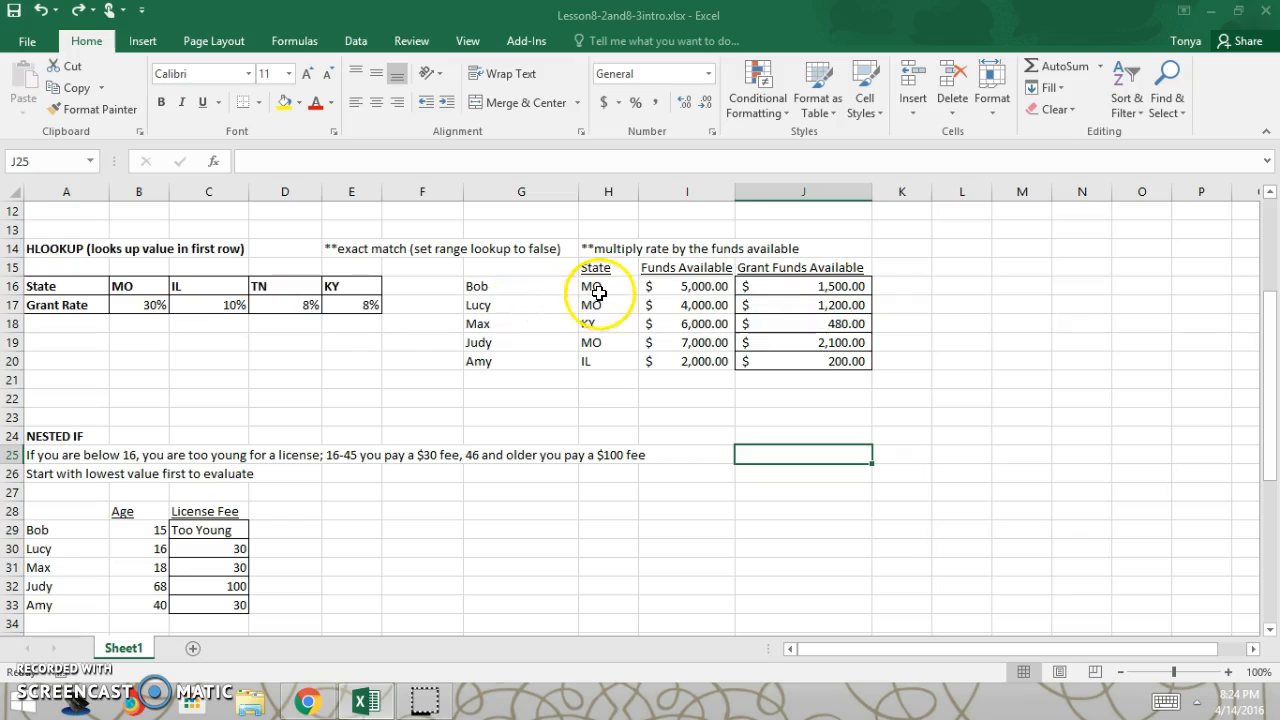
pyautogui.click(594, 361)
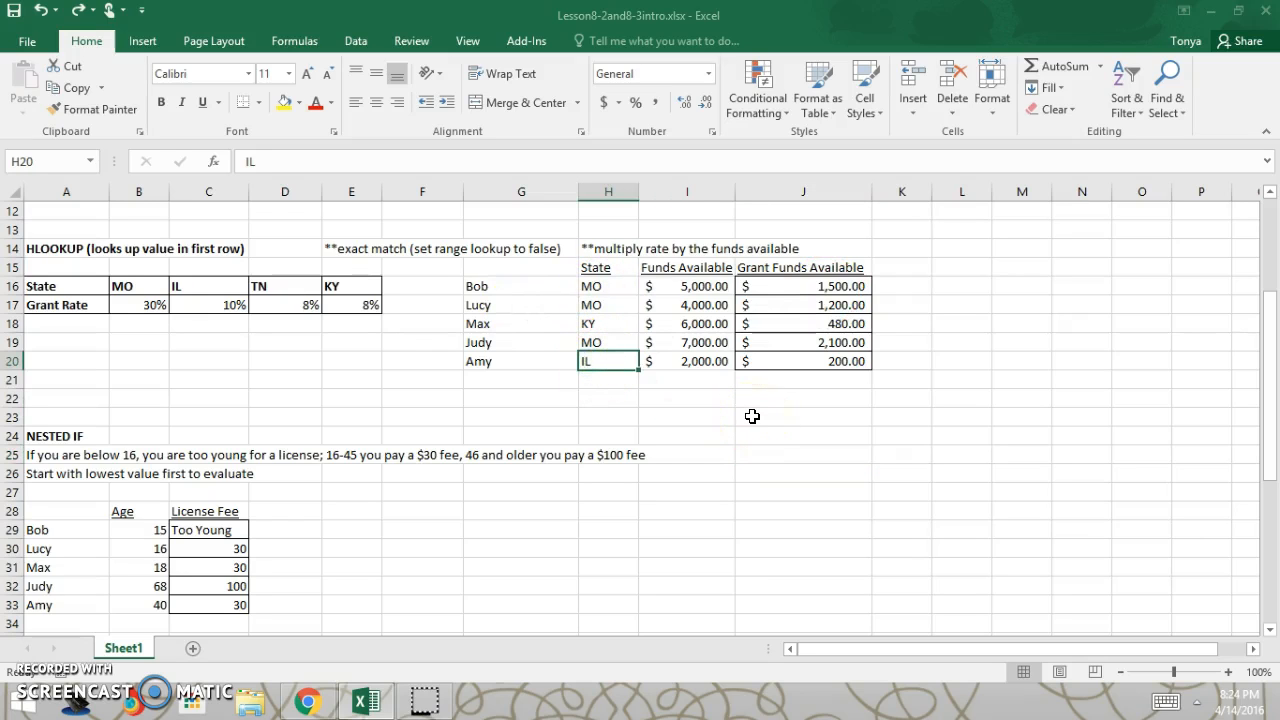
pyautogui.write('I')
pyautogui.press('Return')
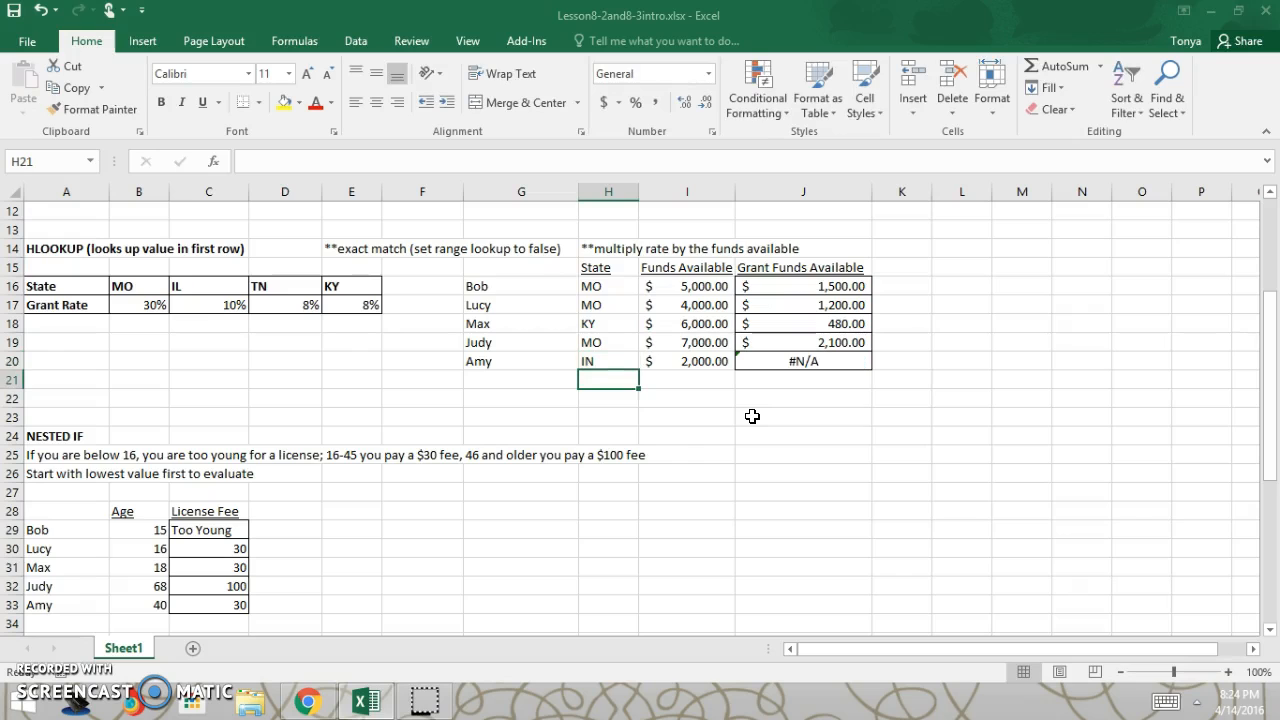
# - Change the range lookup argument of the HLOOKUP formula in J20 to TRUE for an approximate match
pyautogui.click(806, 361)
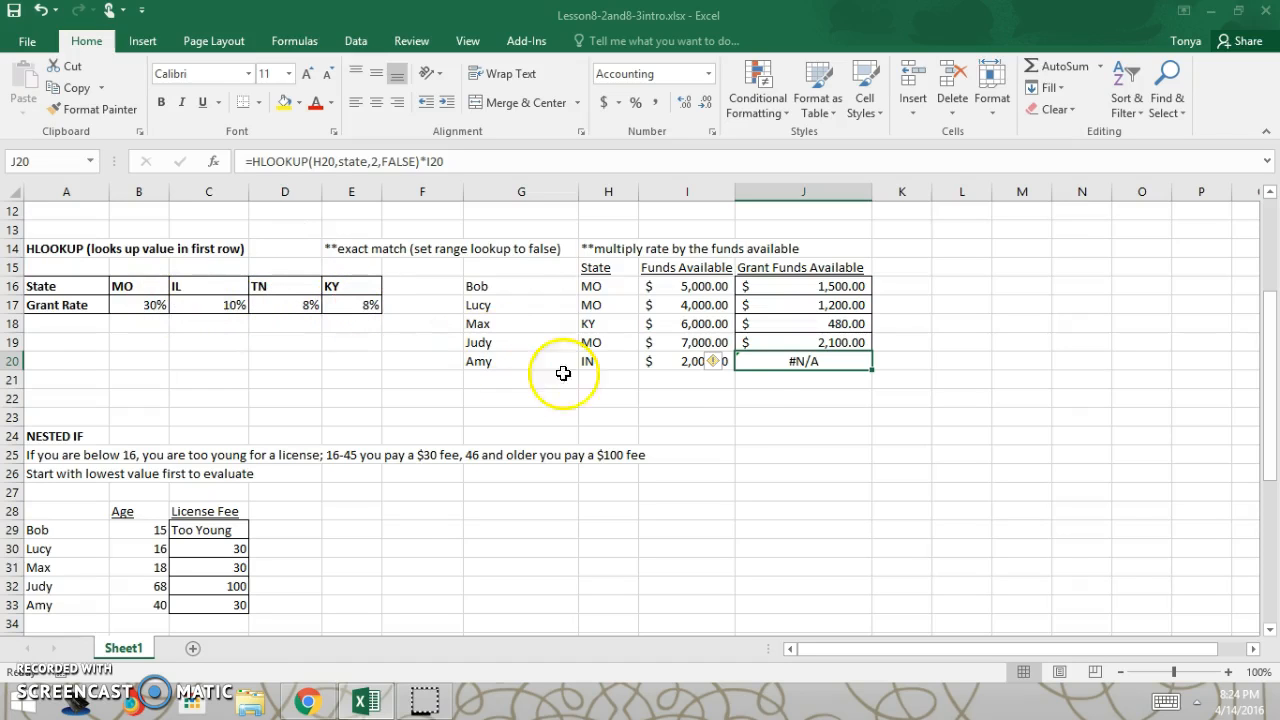
pyautogui.click(391, 162)
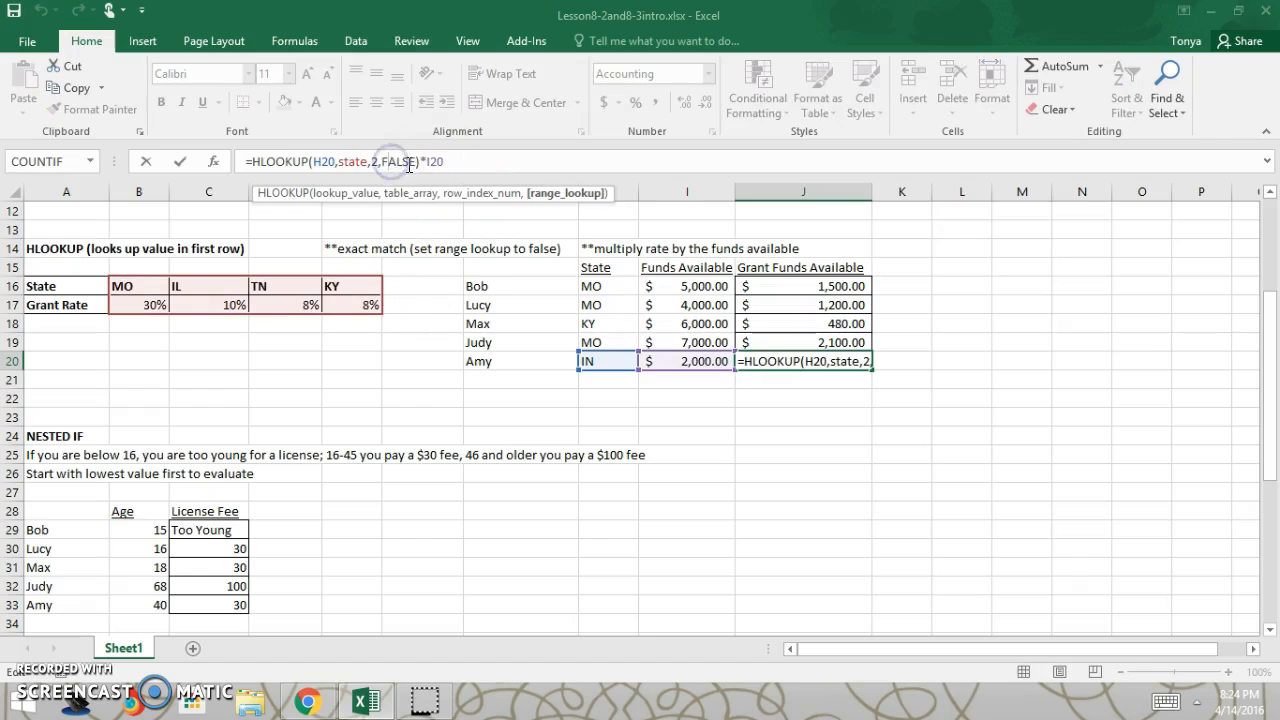
pyautogui.doubleClick(402, 163)
pyautogui.write('TRUE')
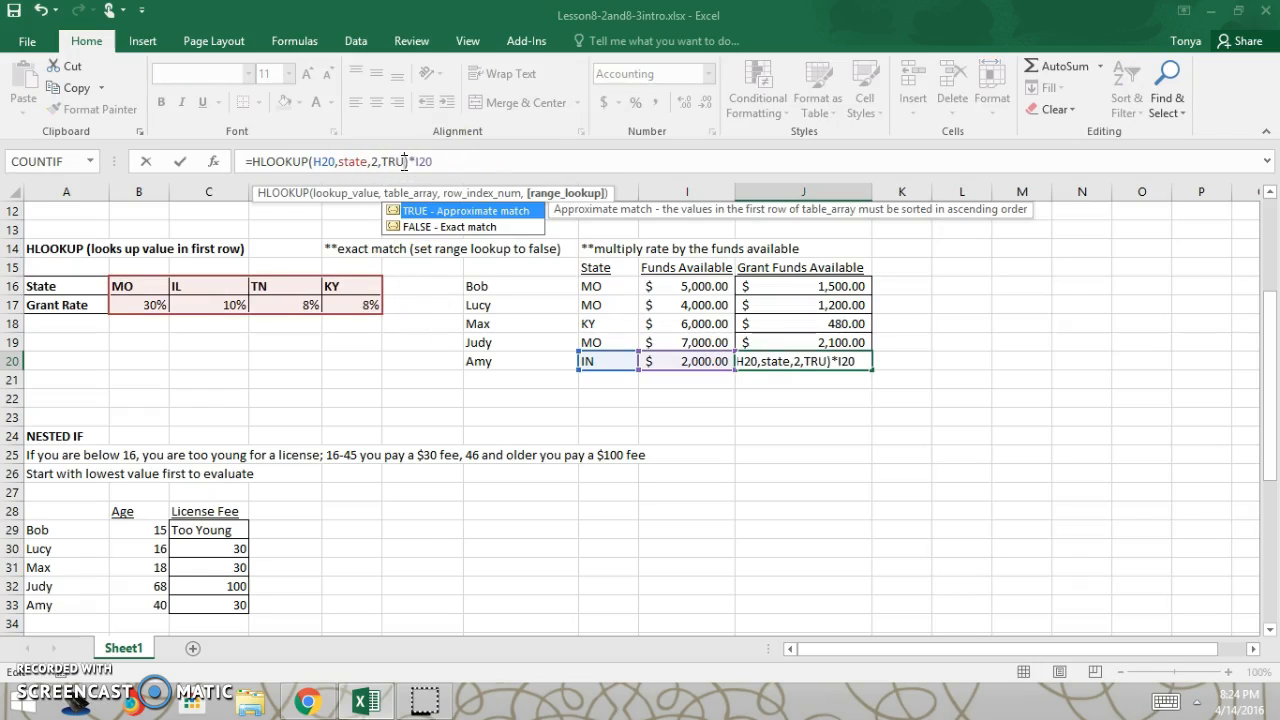
pyautogui.press('Return')
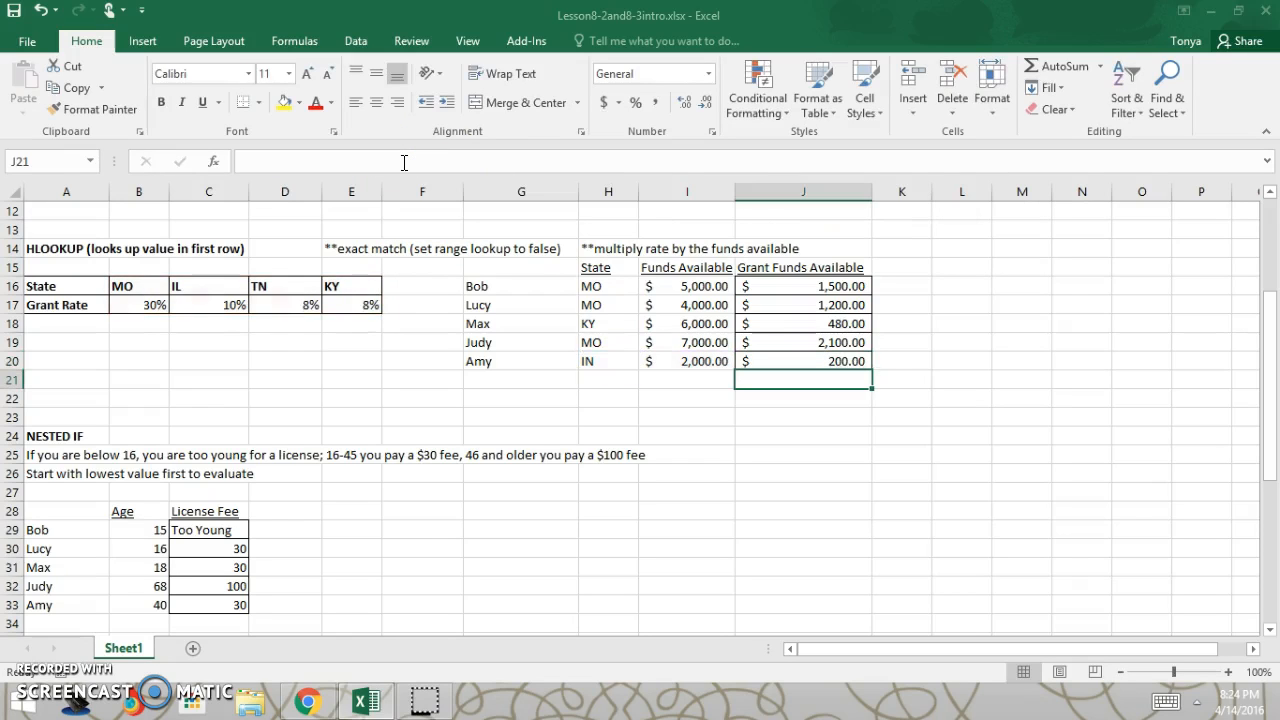
# - Set the range lookup argument of the HLOOKUP formula in J20 back to FALSE
pyautogui.click(595, 363)
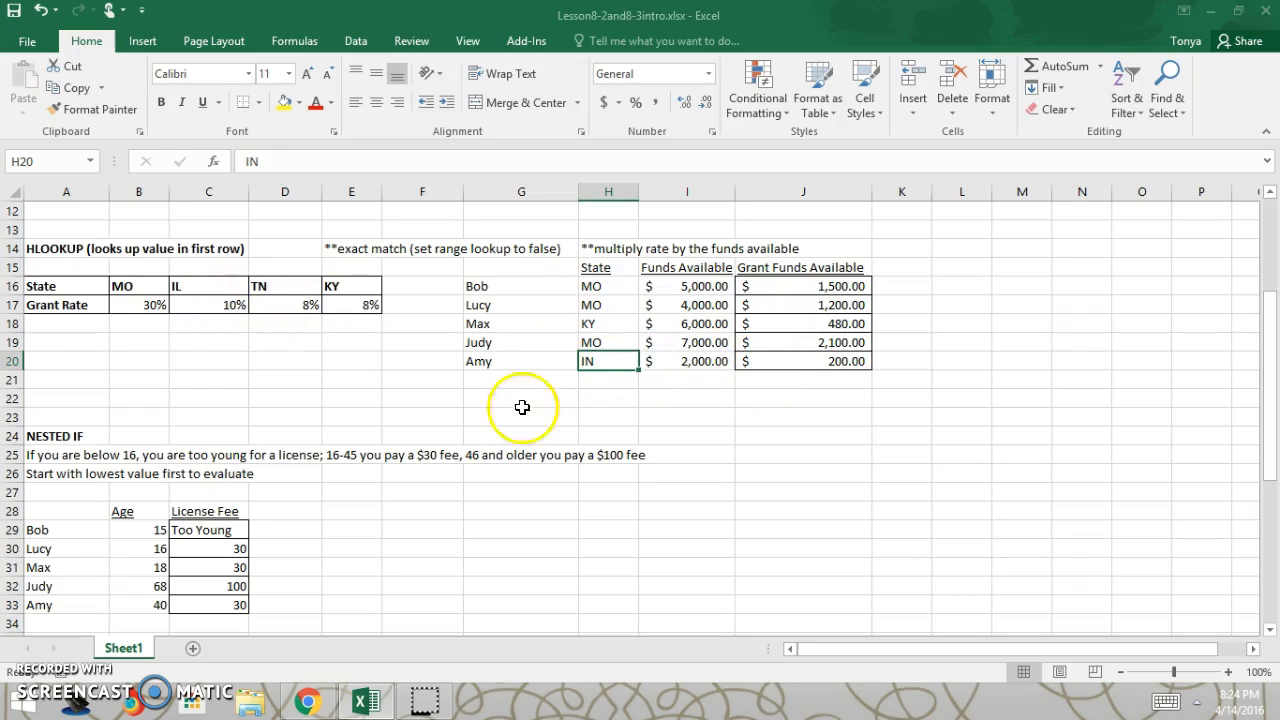
pyautogui.click(845, 362)
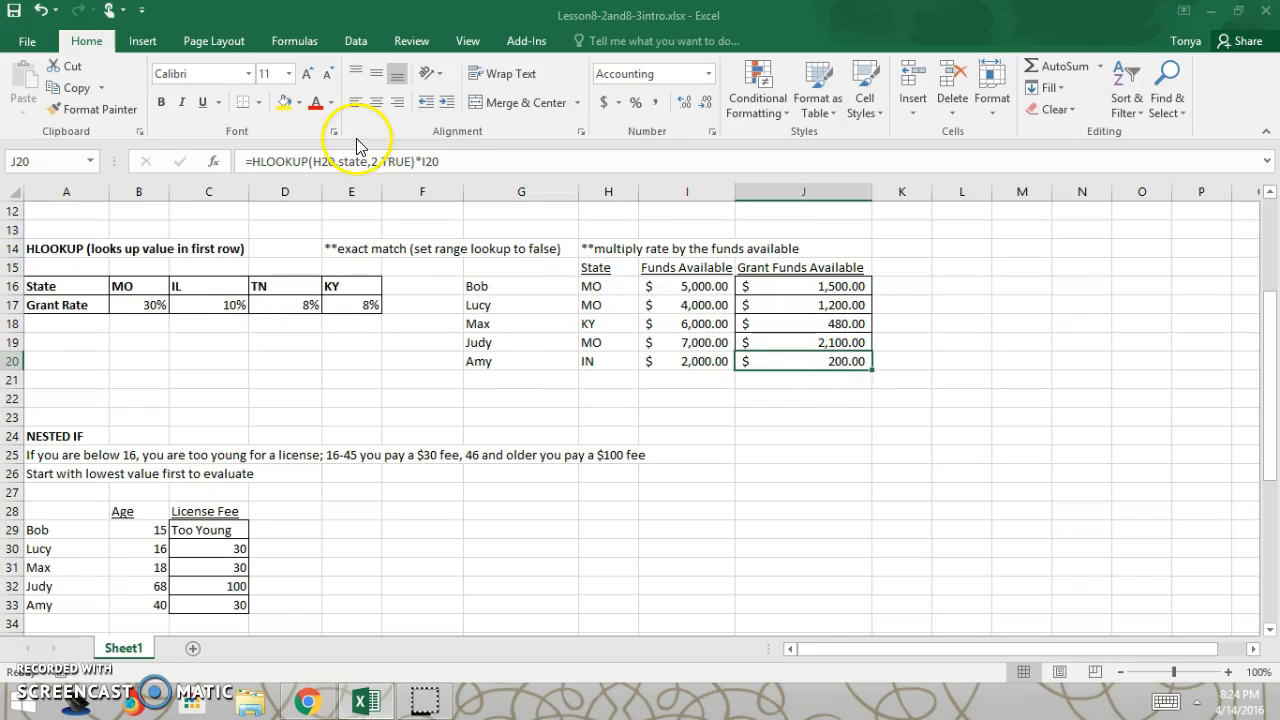
pyautogui.doubleClick(390, 161)
pyautogui.press('BackSpace')
pyautogui.write('FA')
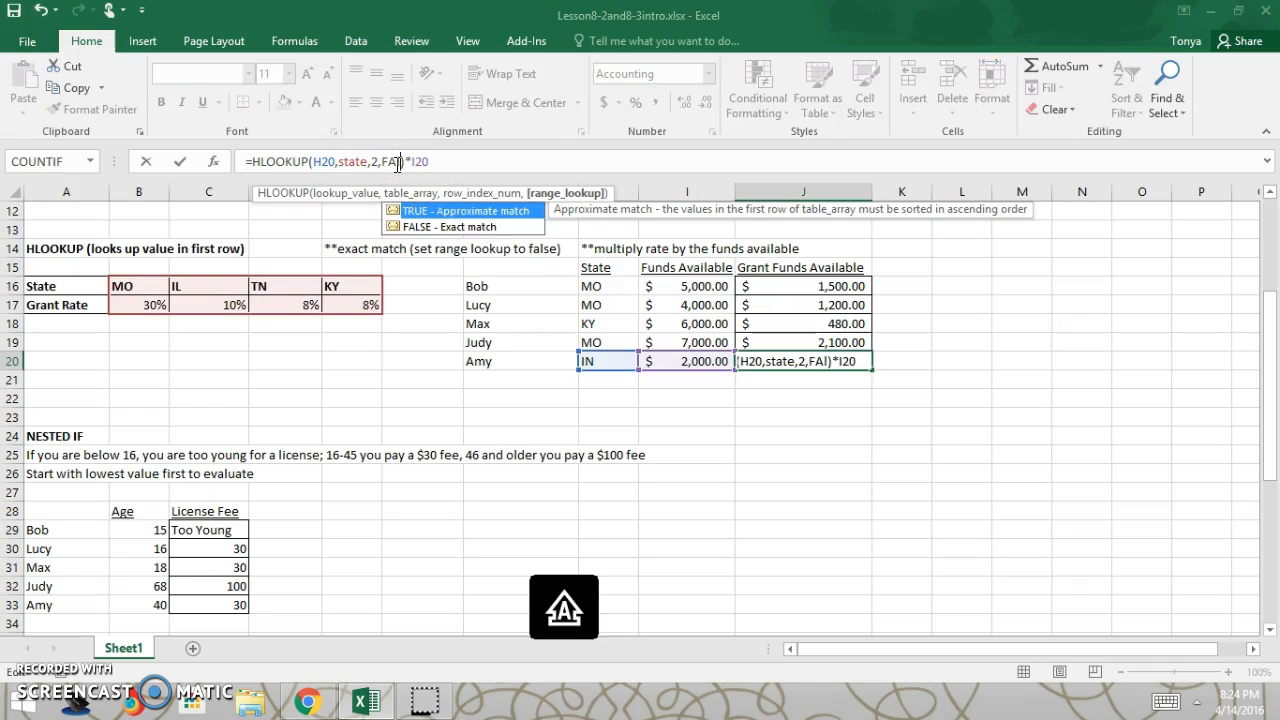
pyautogui.write('LSE')
pyautogui.press('Return')
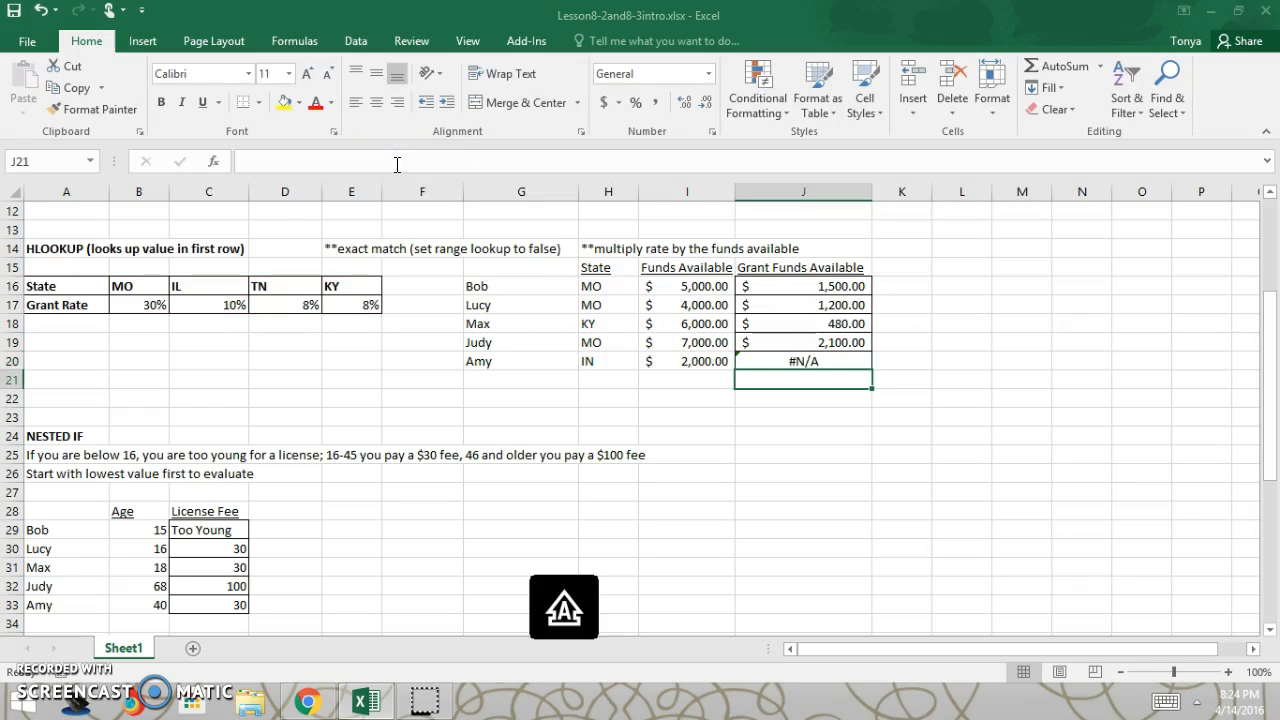
# - Wrap the formula in J20 in IFERROR, using "State not eligible for grant" as the value if error
pyautogui.click(789, 357)
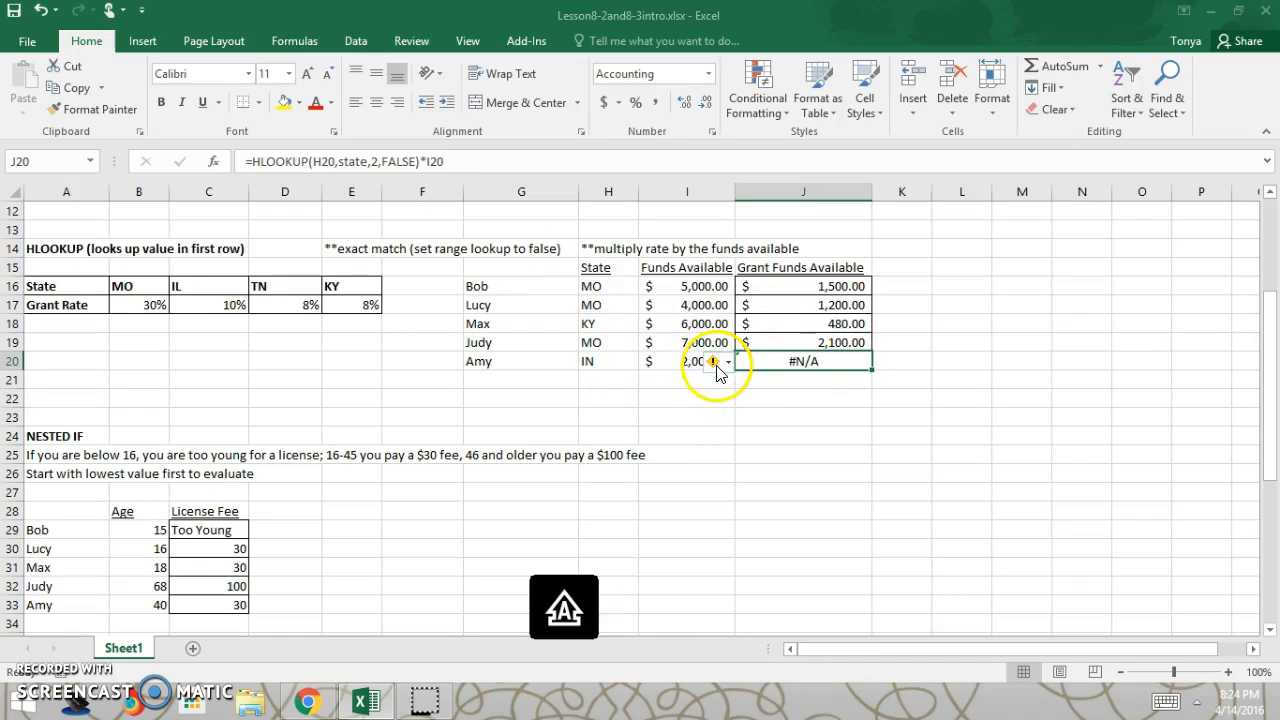
pyautogui.moveTo(724, 372)
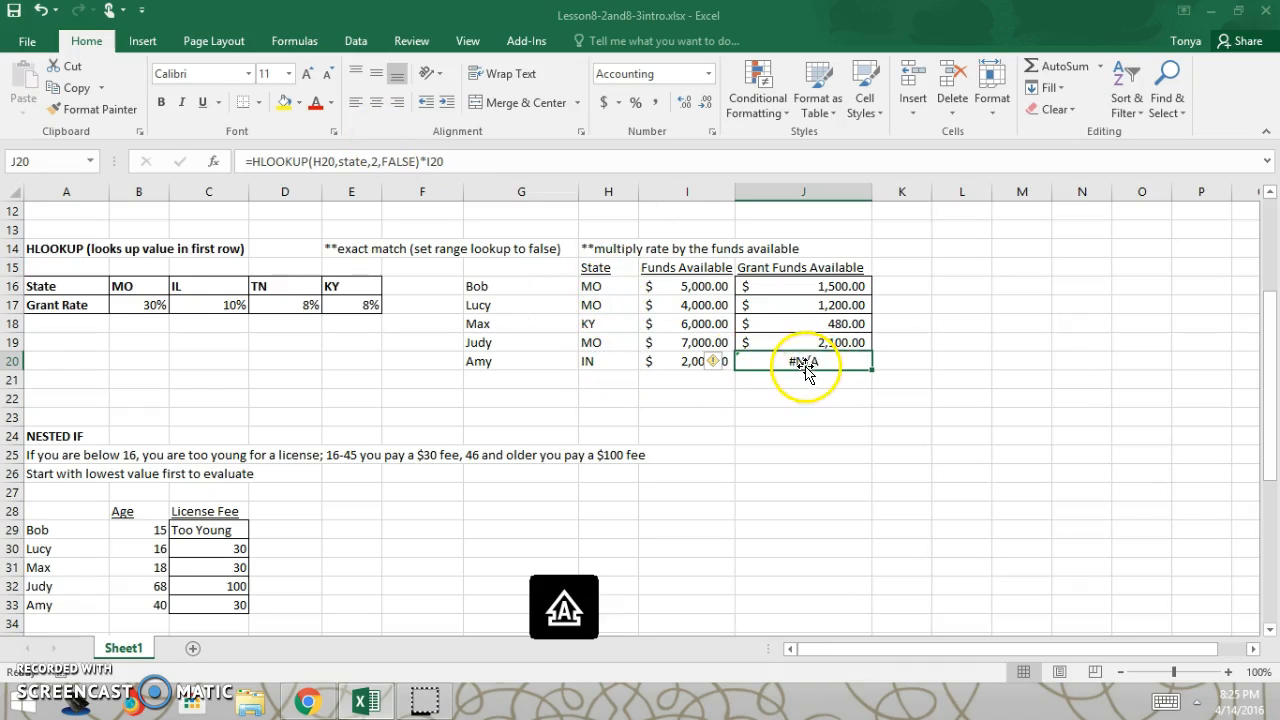
pyautogui.click(250, 163)
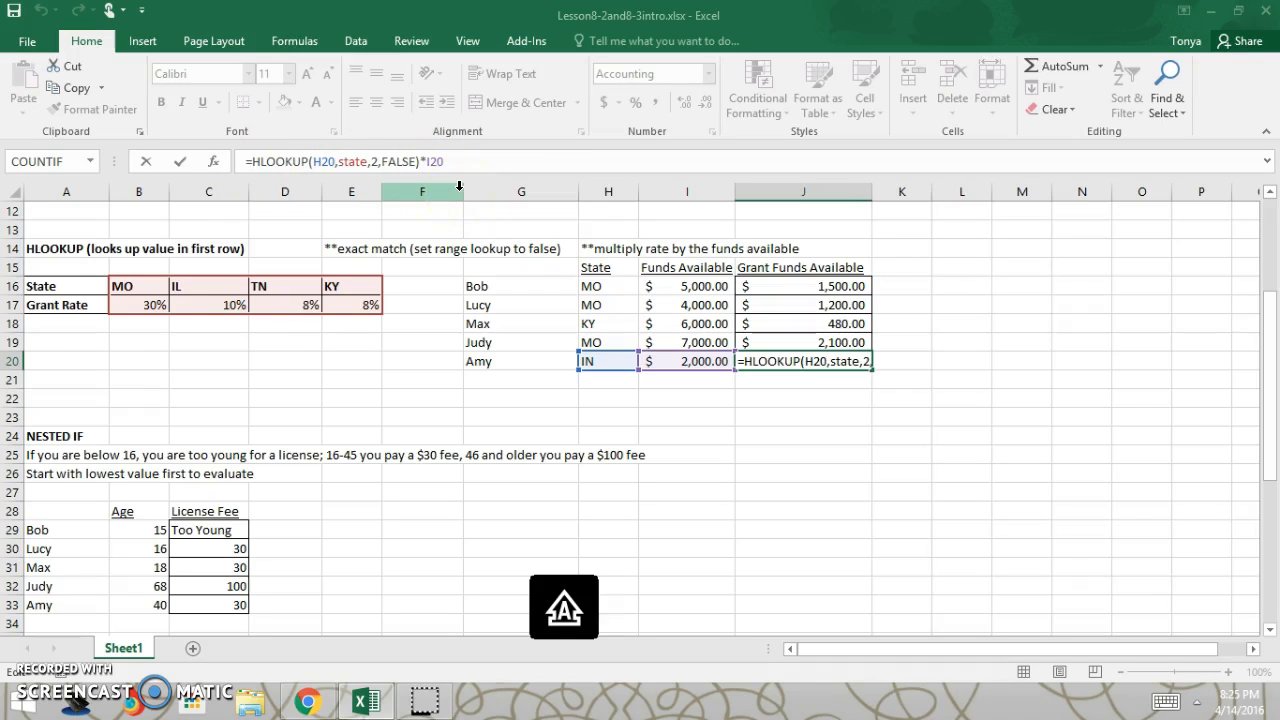
pyautogui.write('iferror')
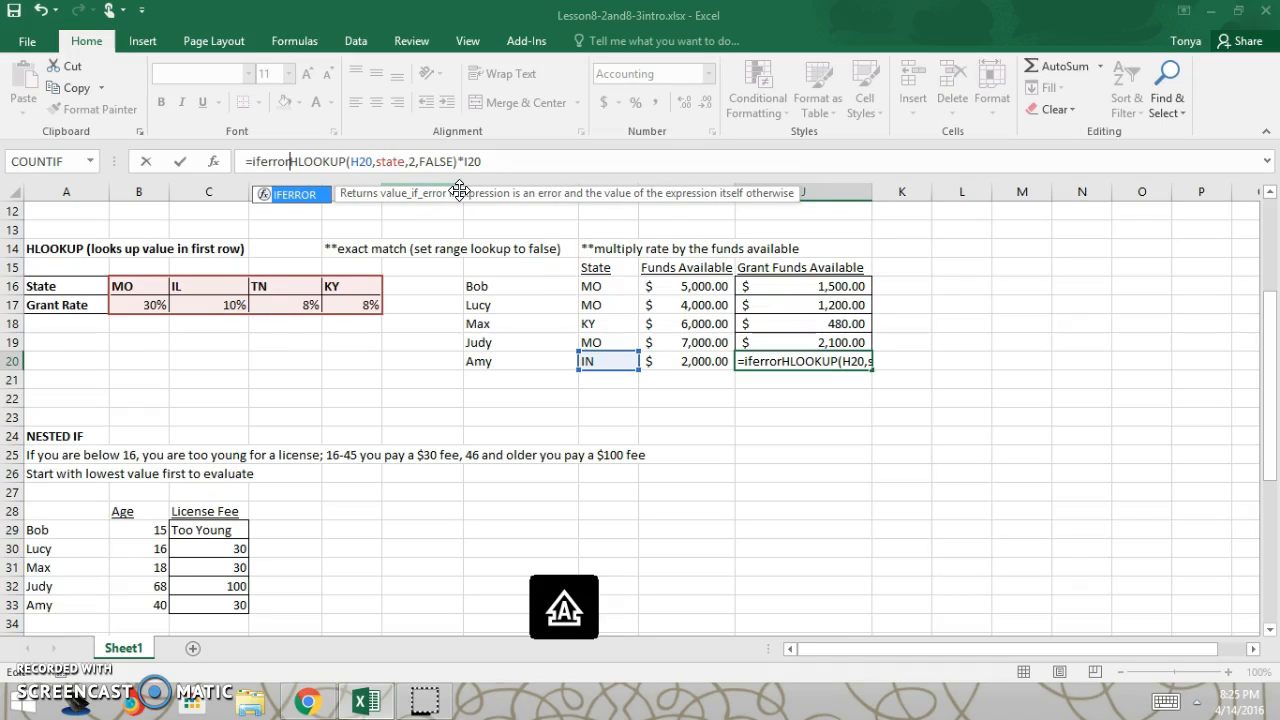
pyautogui.write('(')
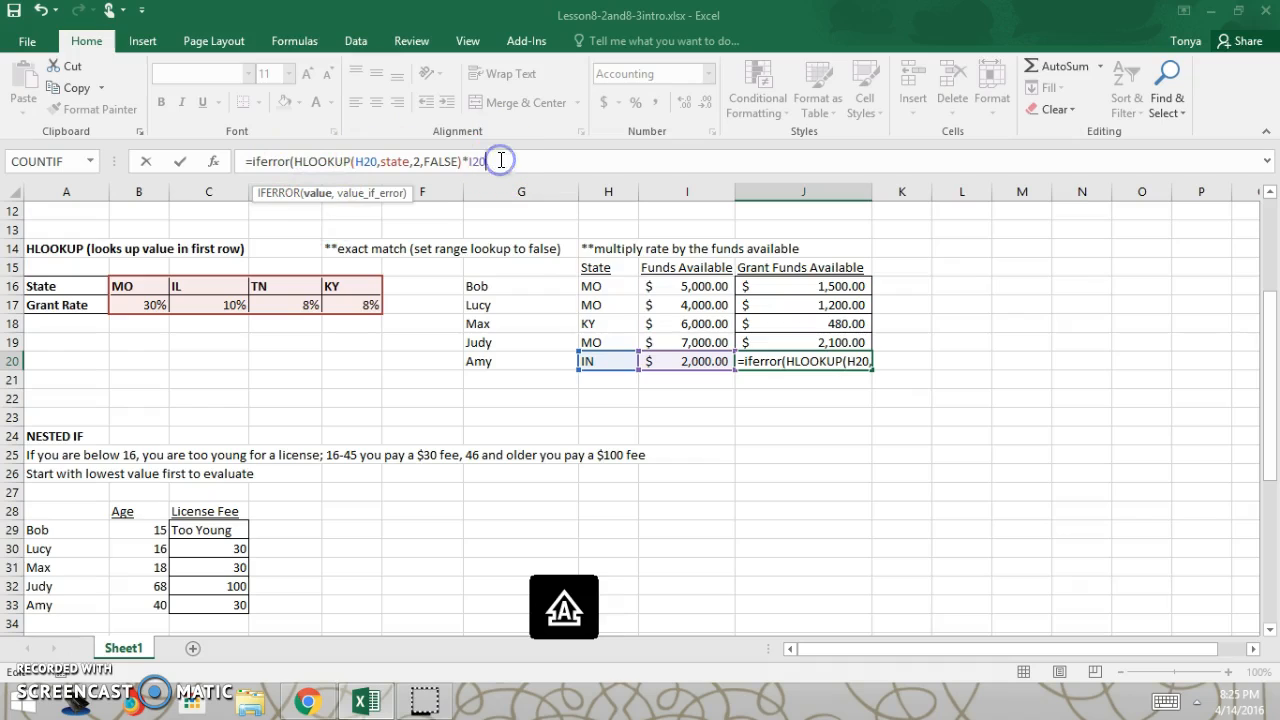
pyautogui.write(',')
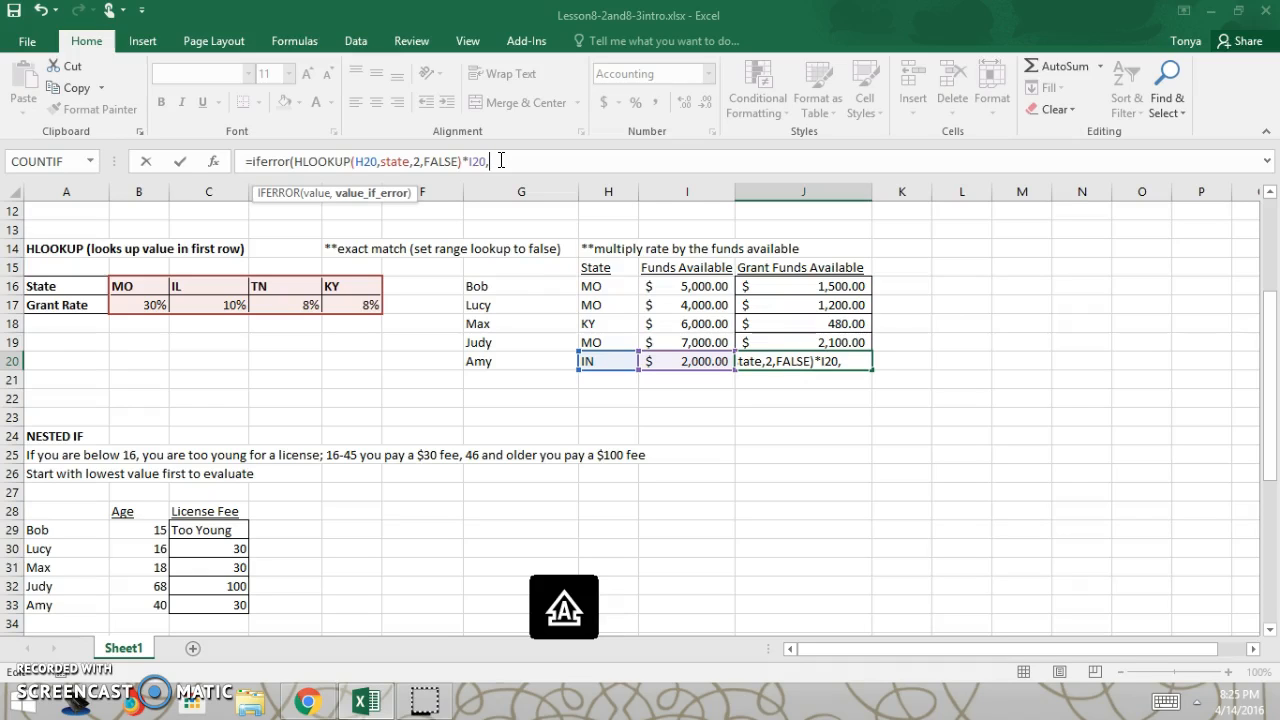
pyautogui.write('"s')
pyautogui.press('BackSpace')
pyautogui.write('State ')
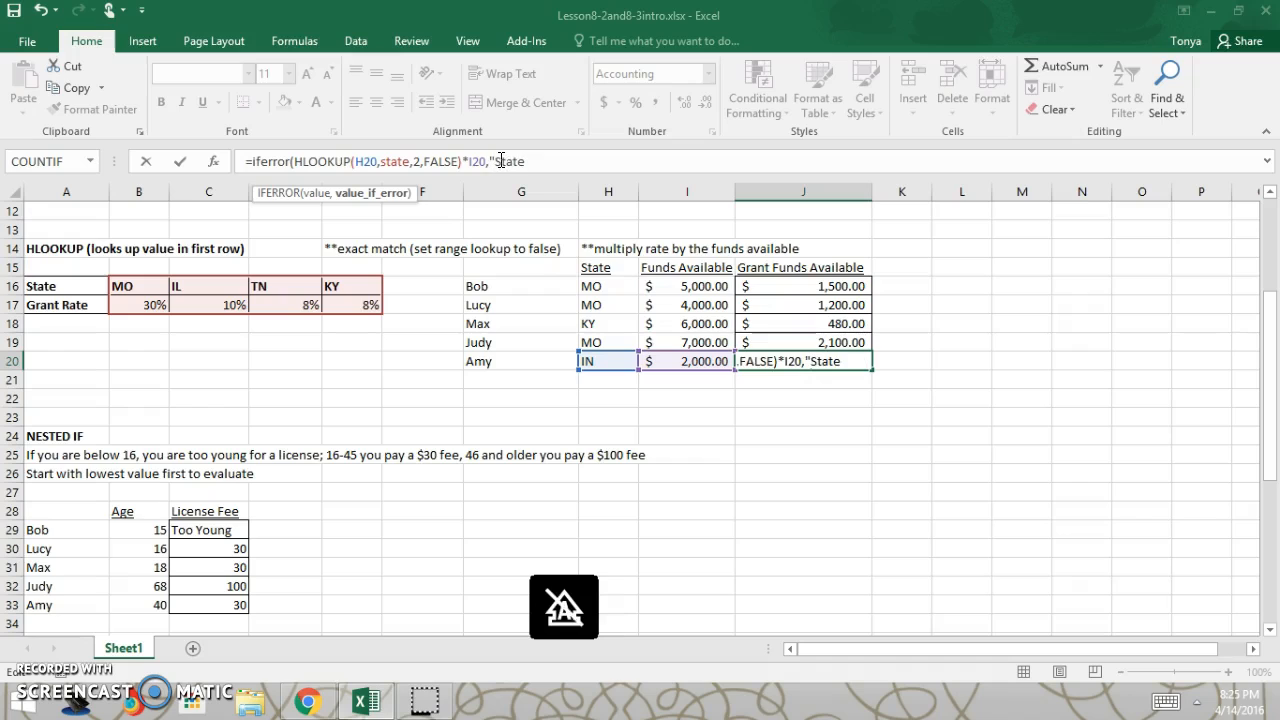
pyautogui.write('not eligible')
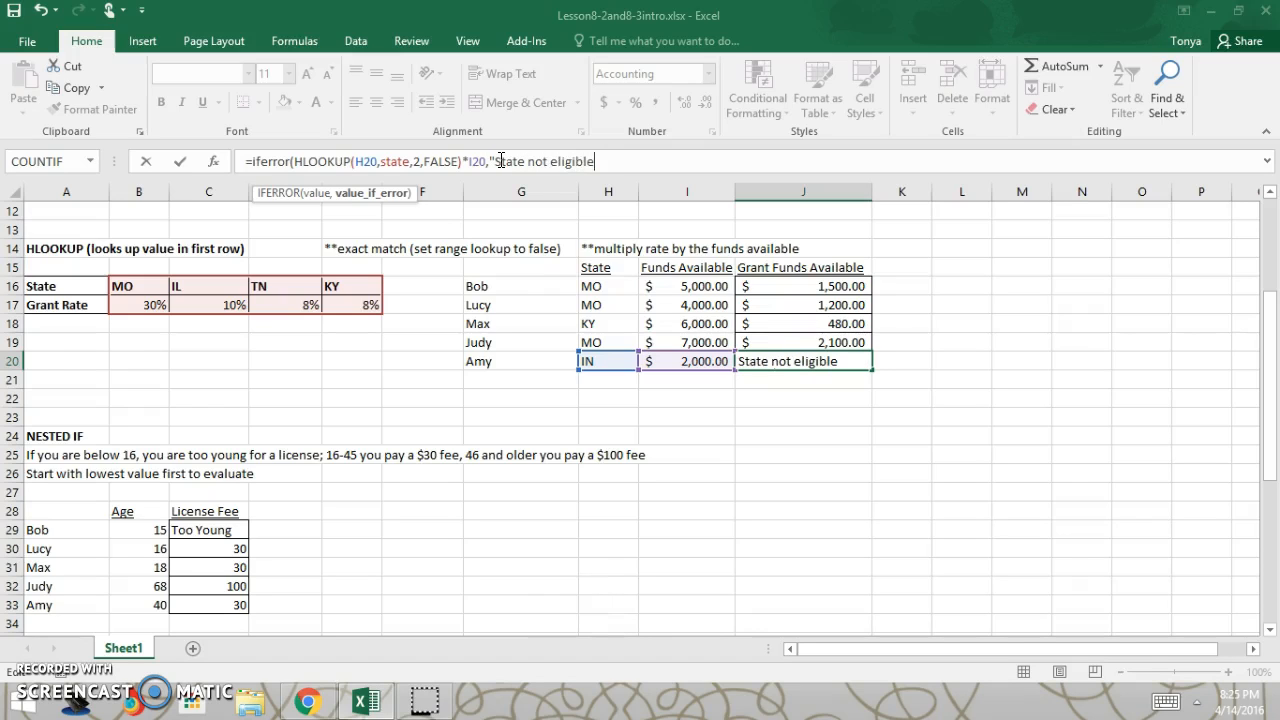
pyautogui.write(' for grant')
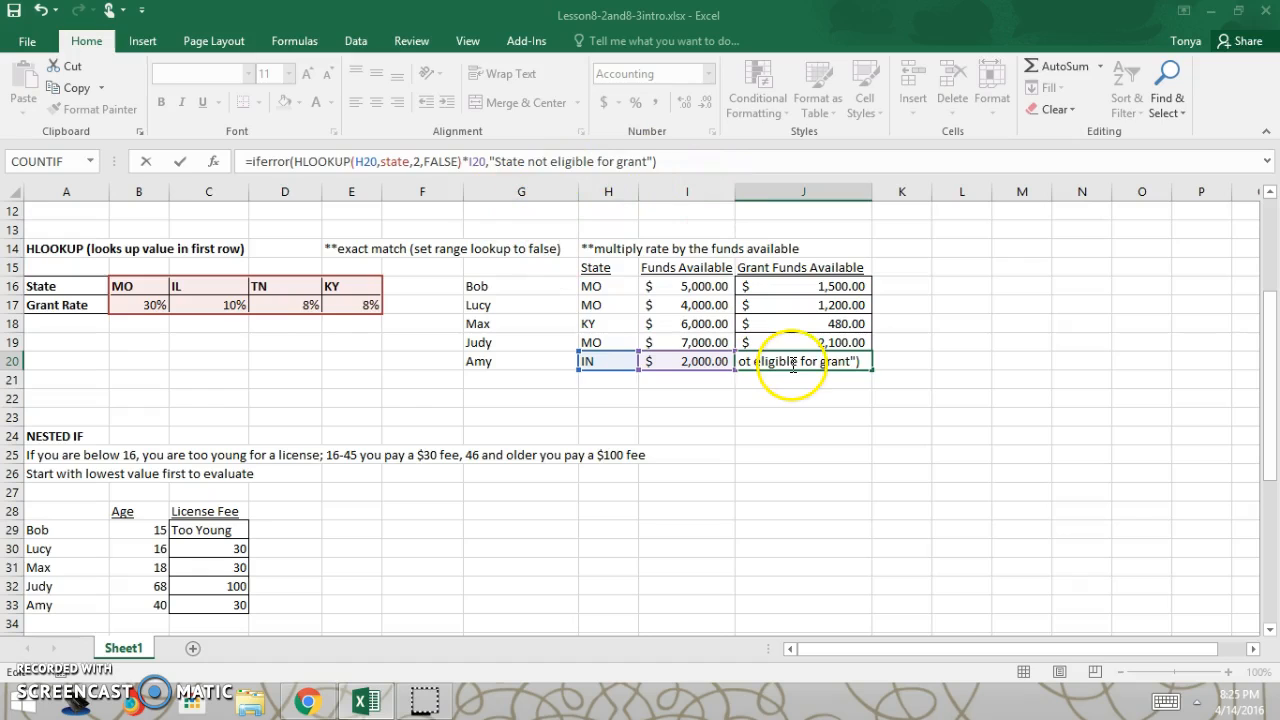
pyautogui.press('Return')
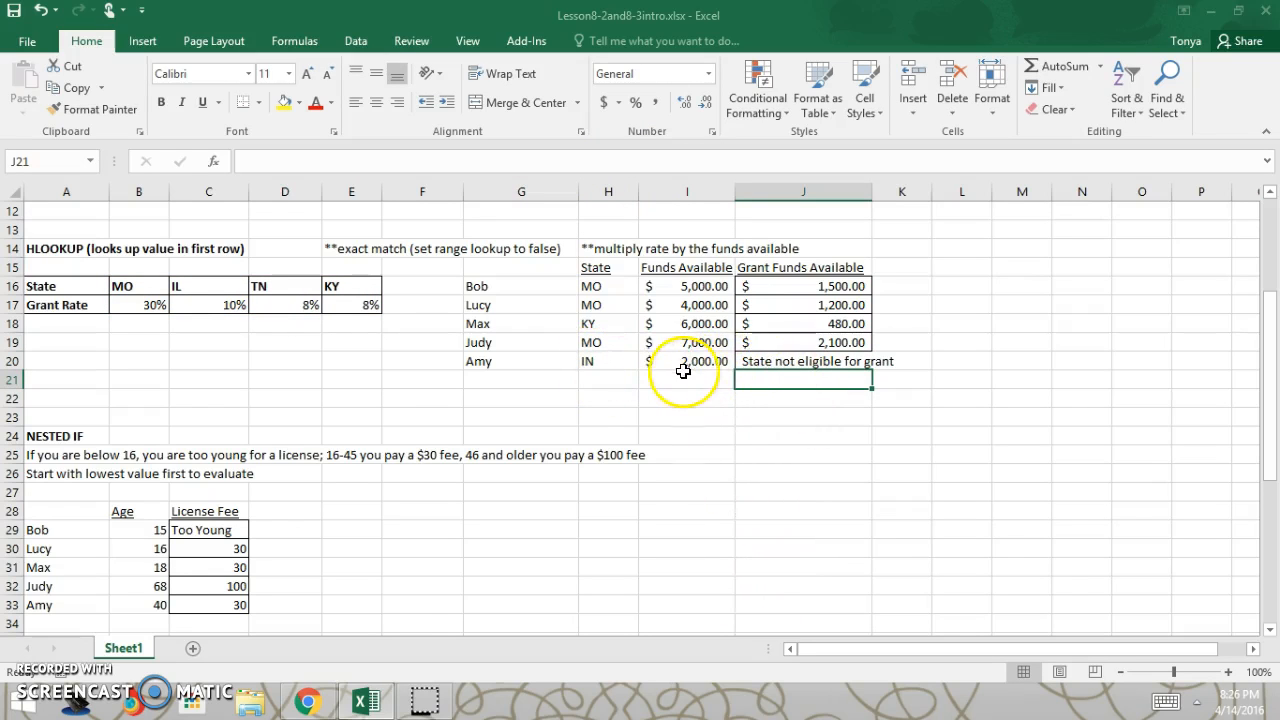
# - Test the IFERROR formula by entering IL and then AK as the state in H20
pyautogui.click(606, 361)
pyautogui.write('I')
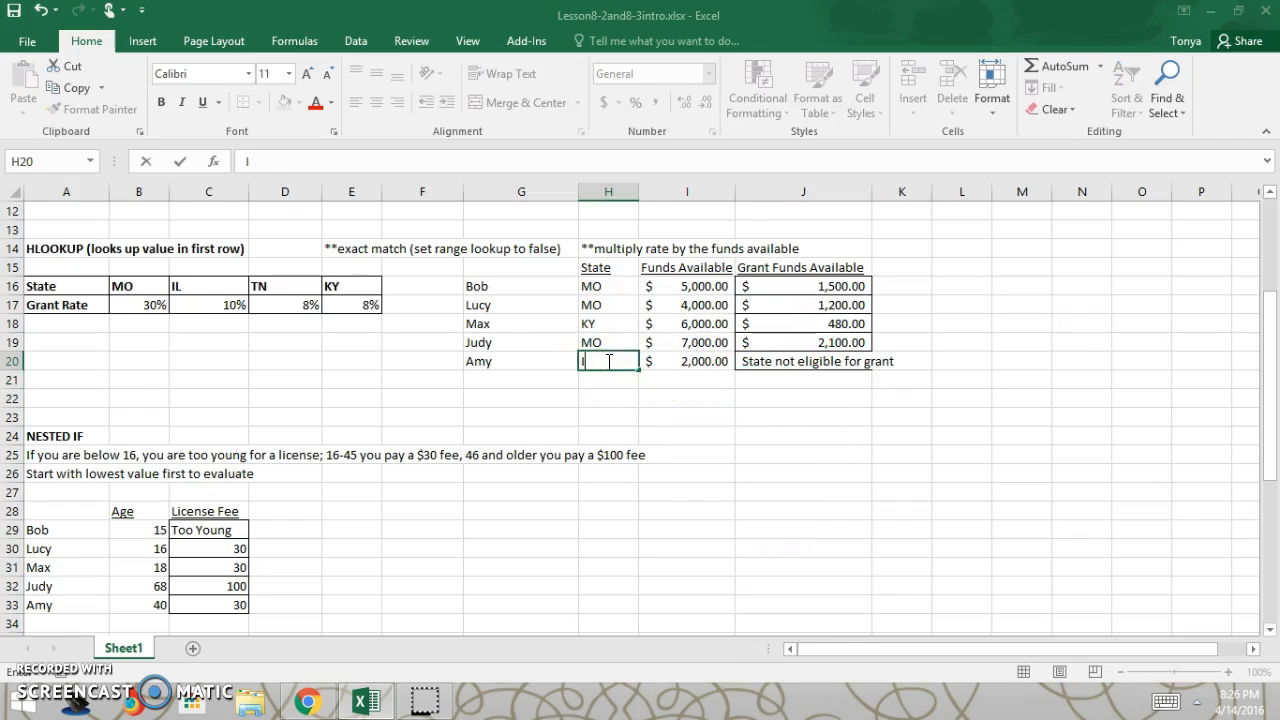
pyautogui.write('L')
pyautogui.press('Return')
pyautogui.click(607, 361)
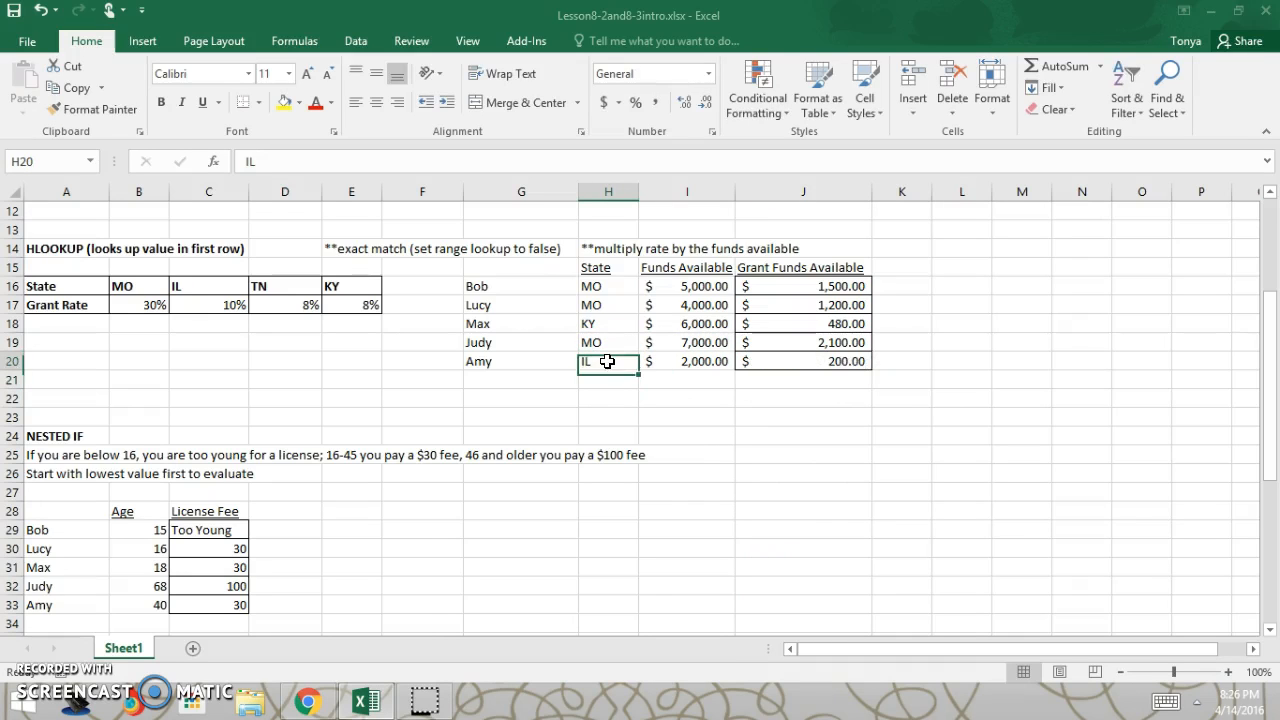
pyautogui.write('AK')
pyautogui.press('Return')
# - Enter IL again in H20, followed by IN, to test the IFERROR formula once more
pyautogui.click(607, 361)
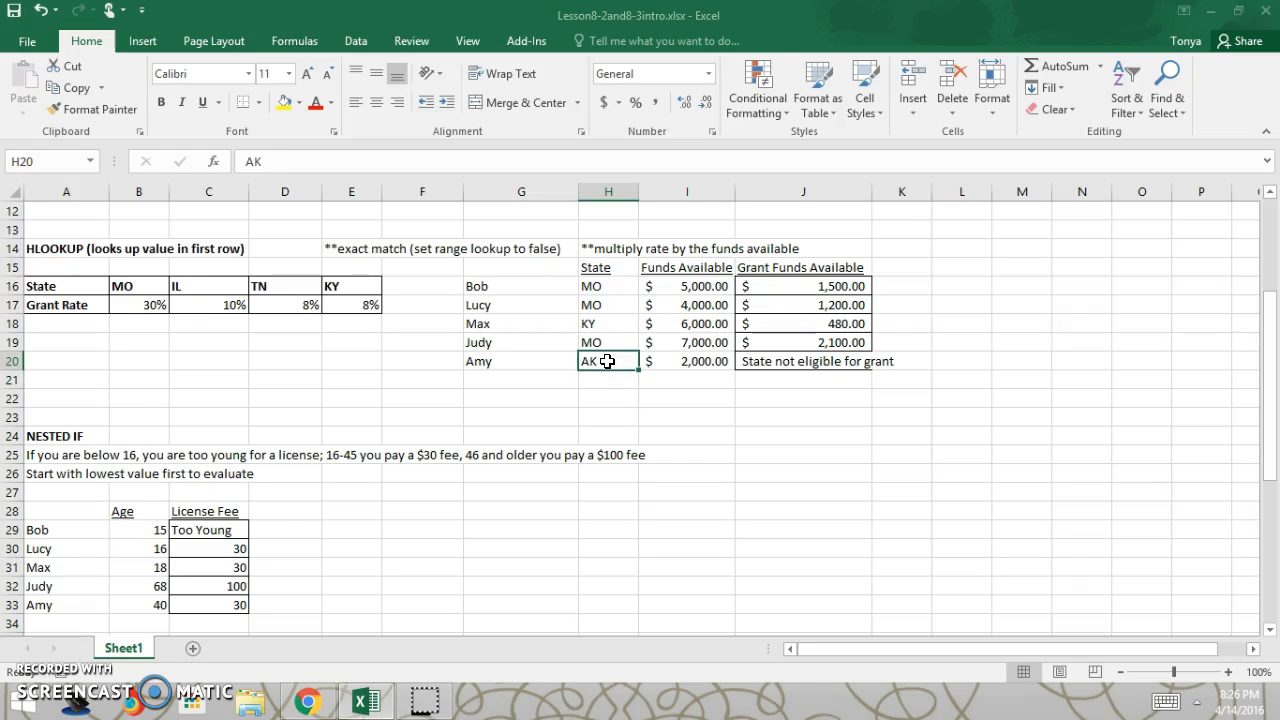
pyautogui.write('IL')
pyautogui.press('Return')
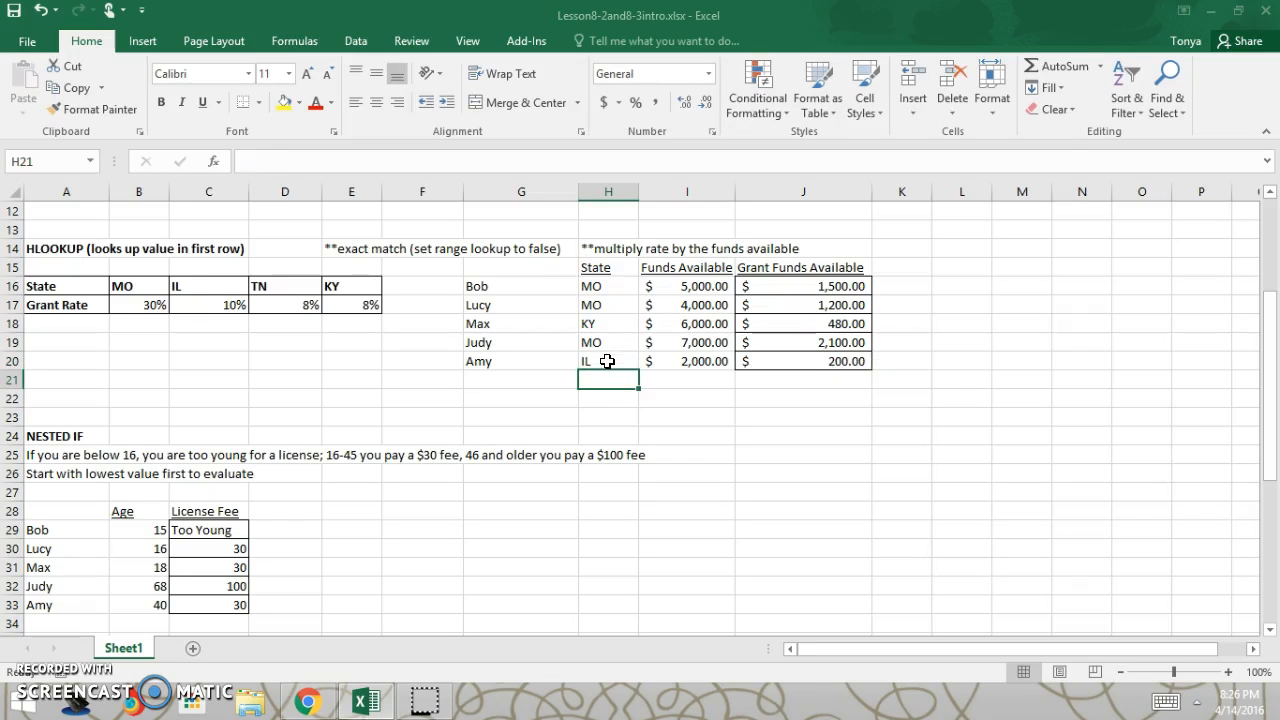
pyautogui.click(607, 361)
pyautogui.write('IN')
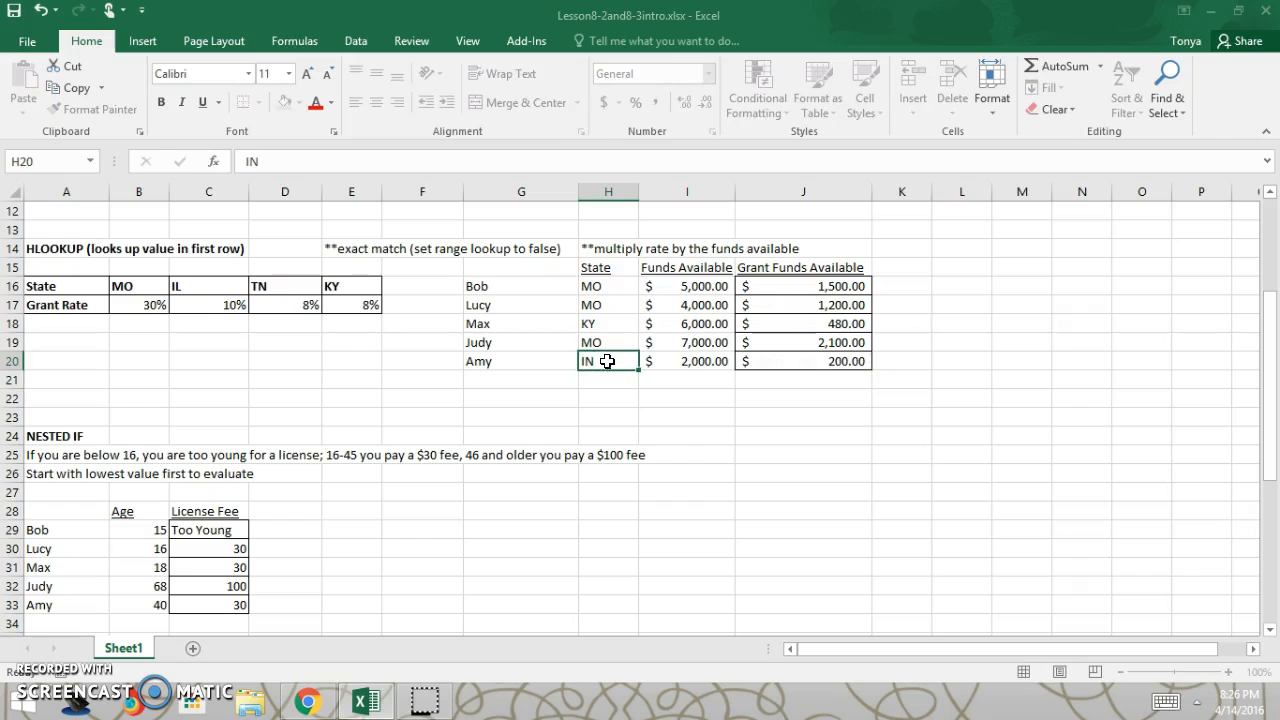
pyautogui.press('Return')
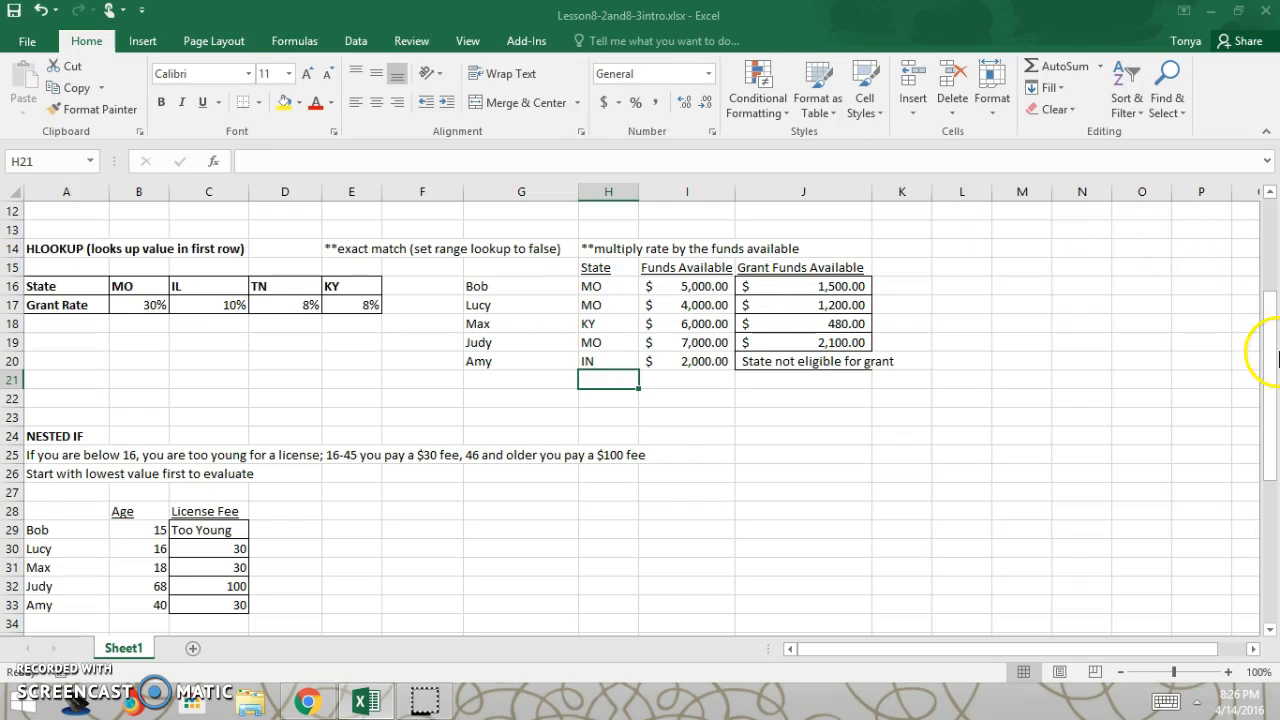
# - Apply a Duplicate Values conditional formatting rule to G16:G23 with Light Red Fill with Dark Red Text
pyautogui.moveTo(1275, 363); pyautogui.dragTo(1275, 372)
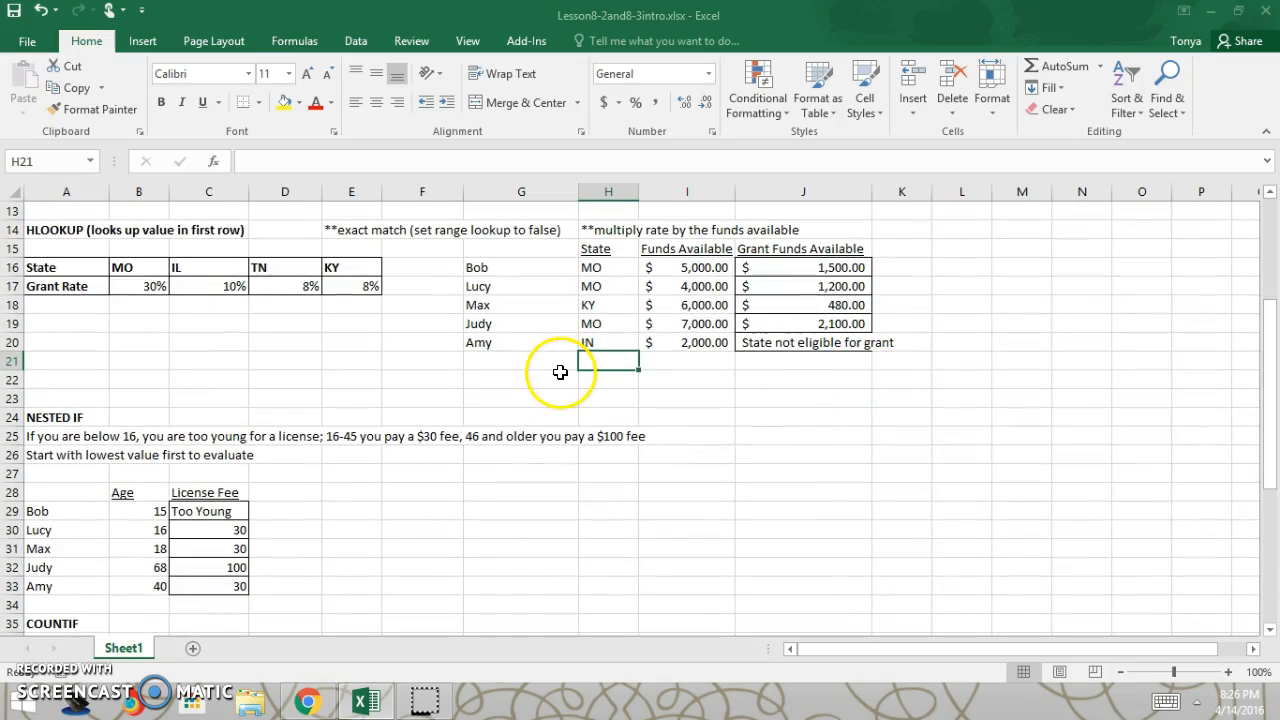
pyautogui.click(483, 363)
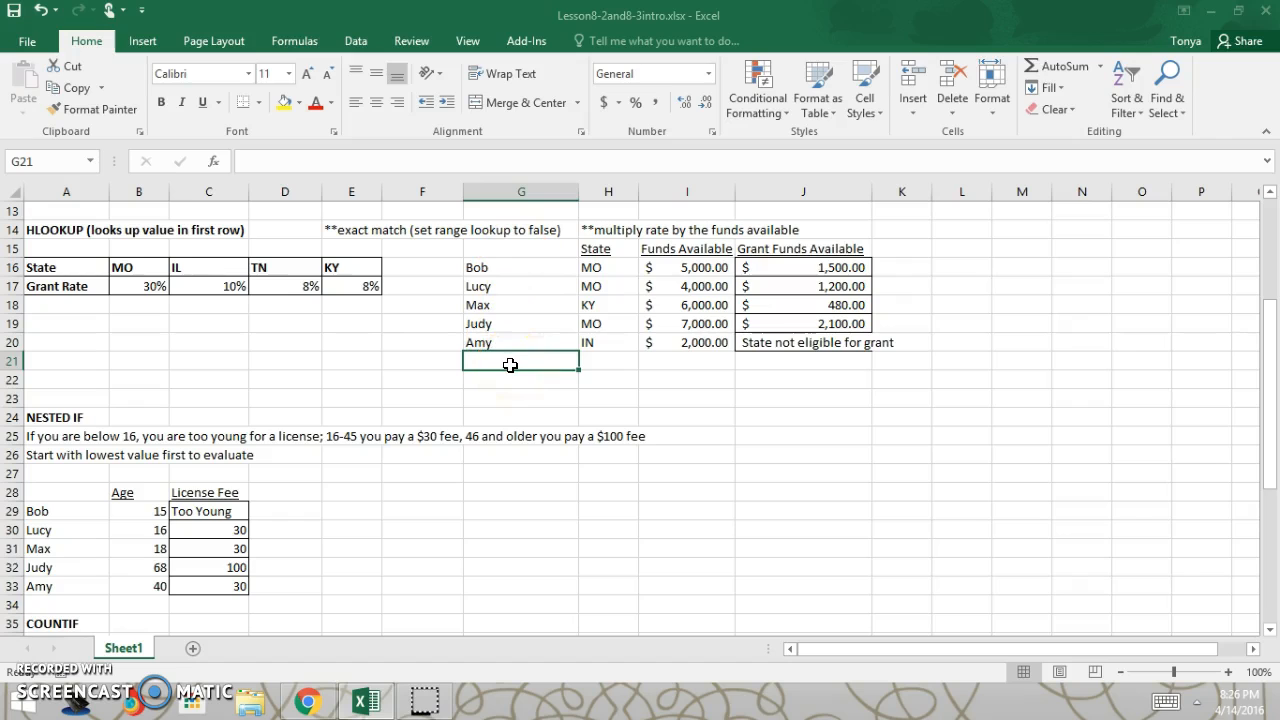
pyautogui.click(506, 270)
pyautogui.moveTo(506, 270); pyautogui.dragTo(523, 400)
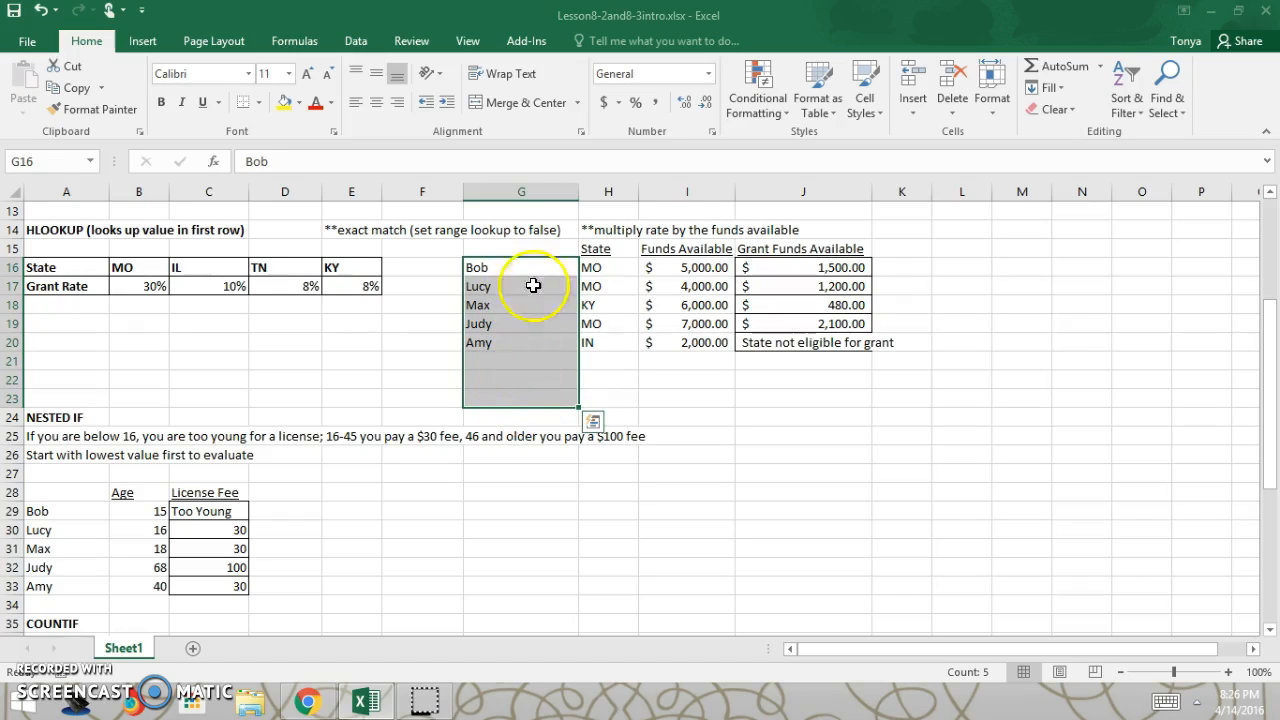
pyautogui.click(765, 112)
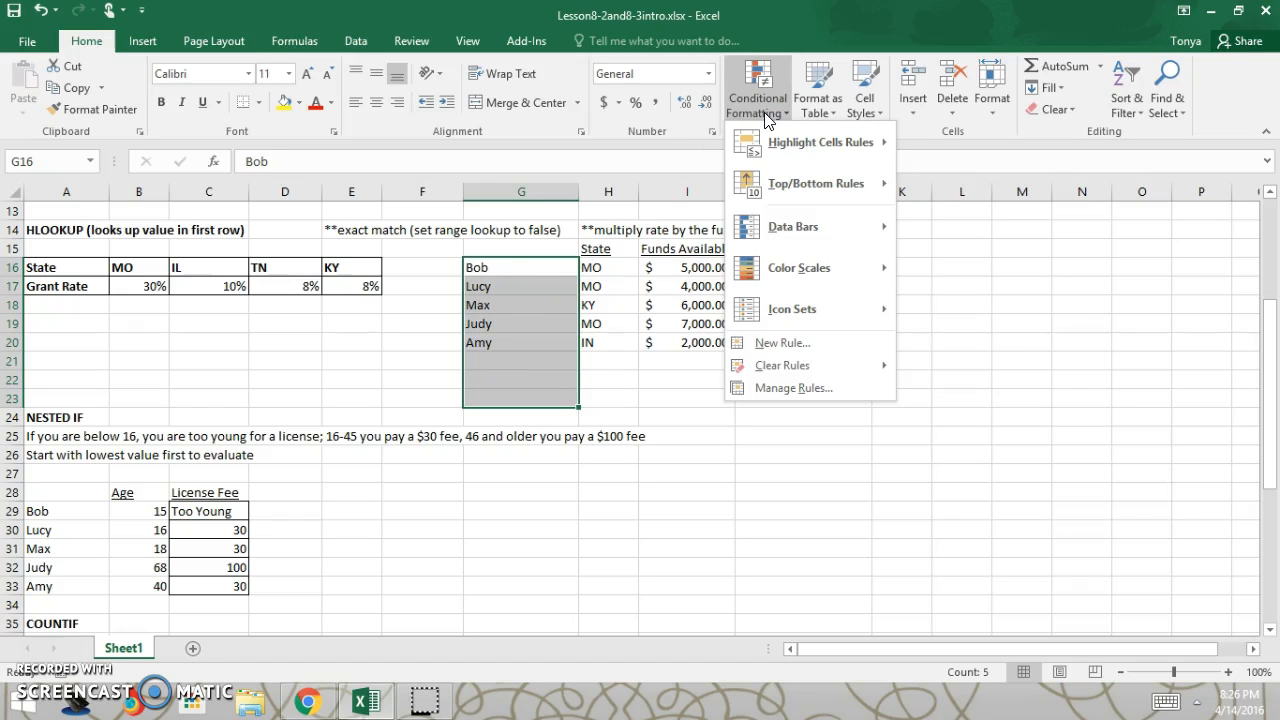
pyautogui.click(766, 143)
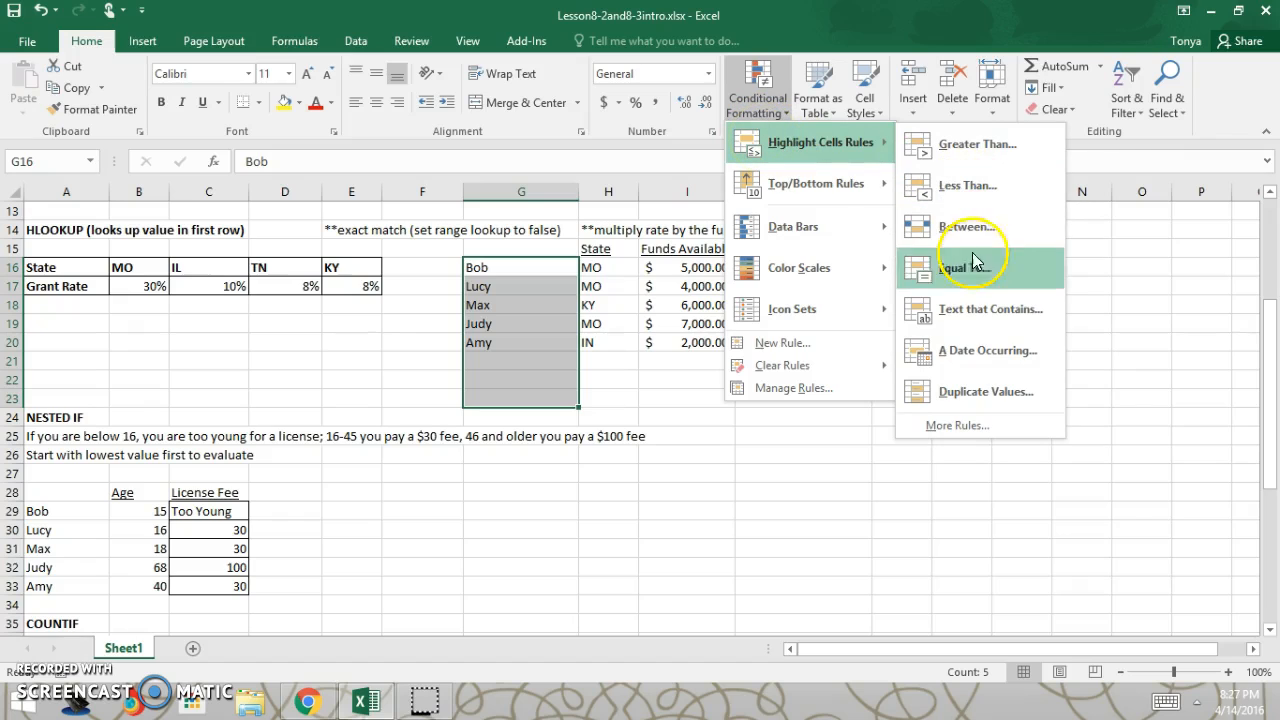
pyautogui.click(958, 391)
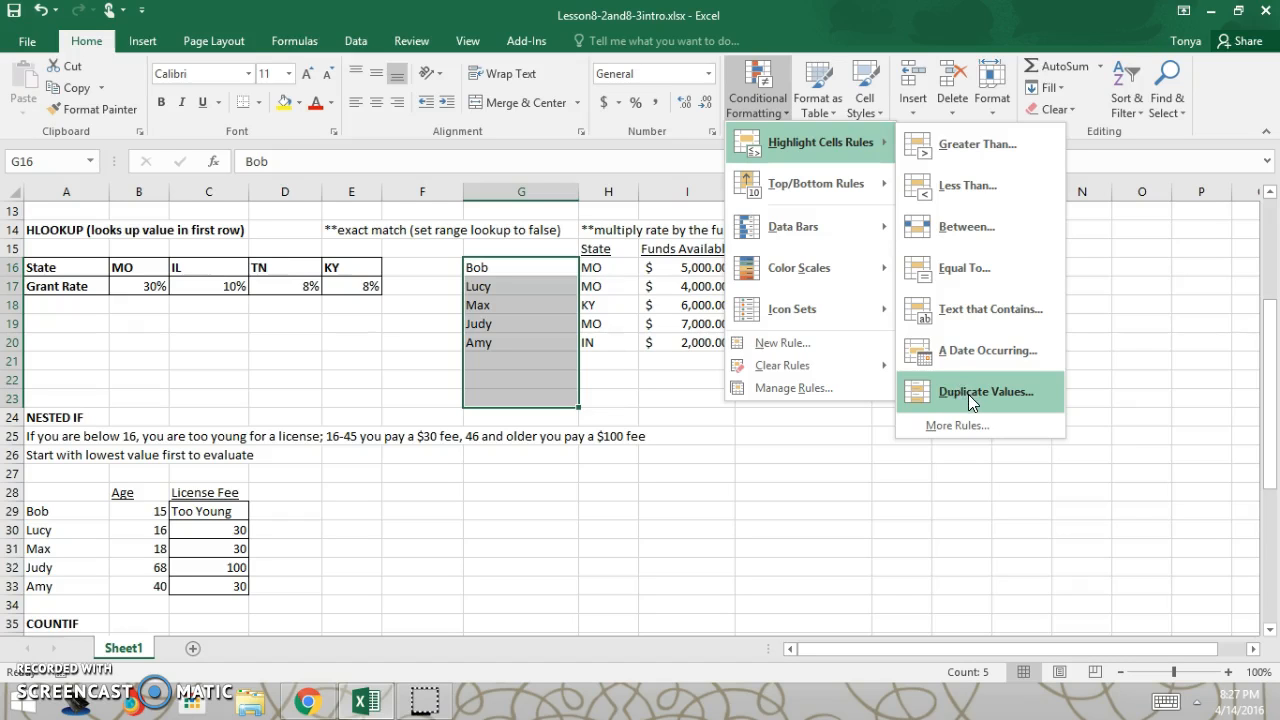
pyautogui.click(968, 394)
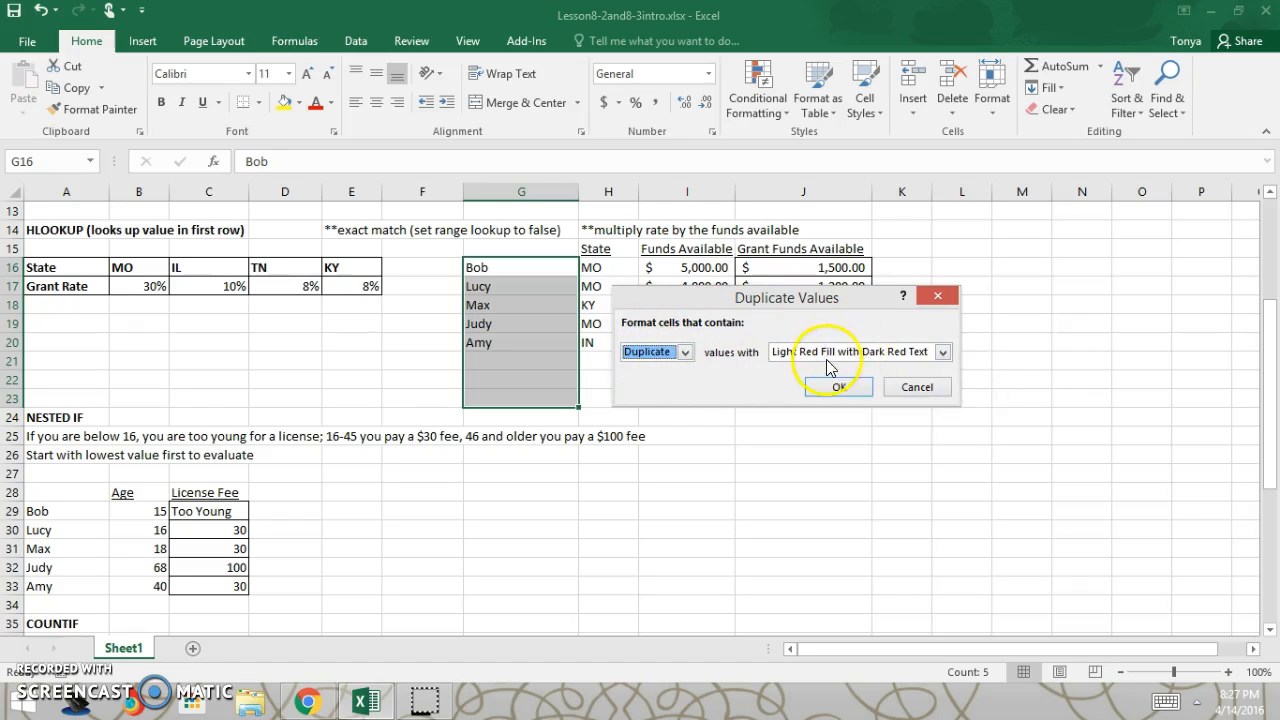
pyautogui.click(840, 389)
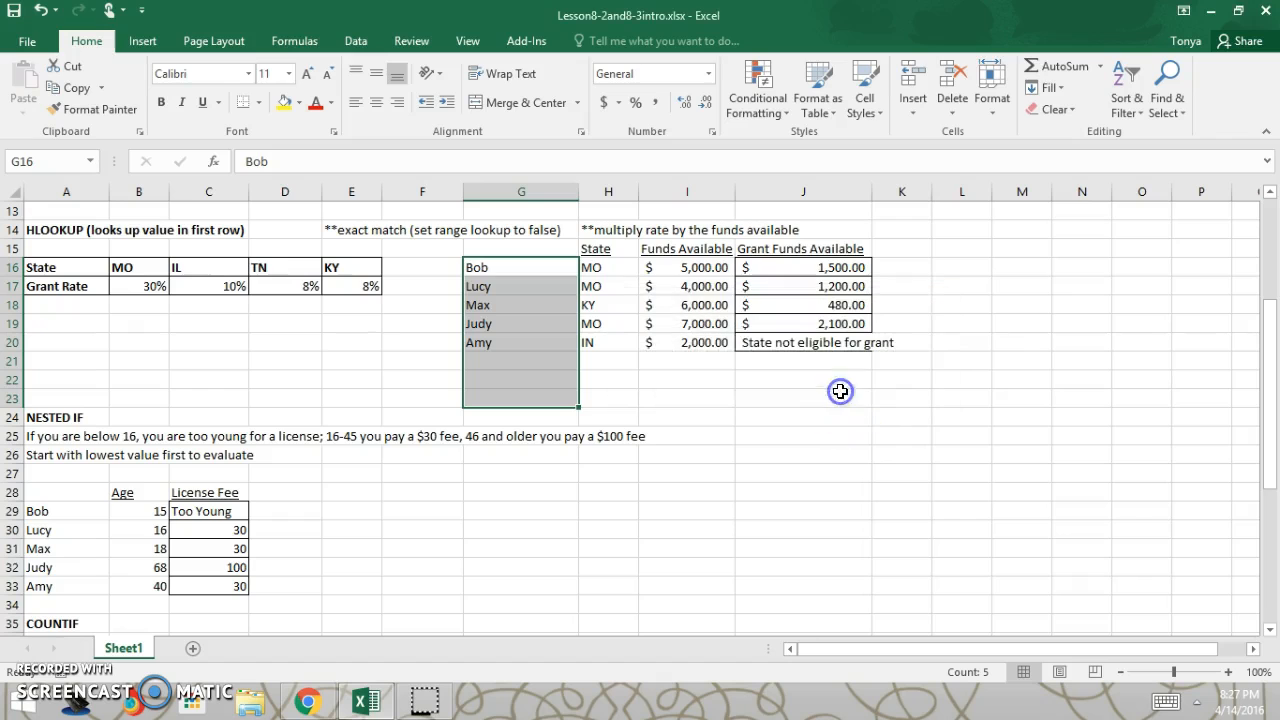
# - Enter the name from G16 again in G21 to test the Duplicate Values rule
pyautogui.click(518, 364)
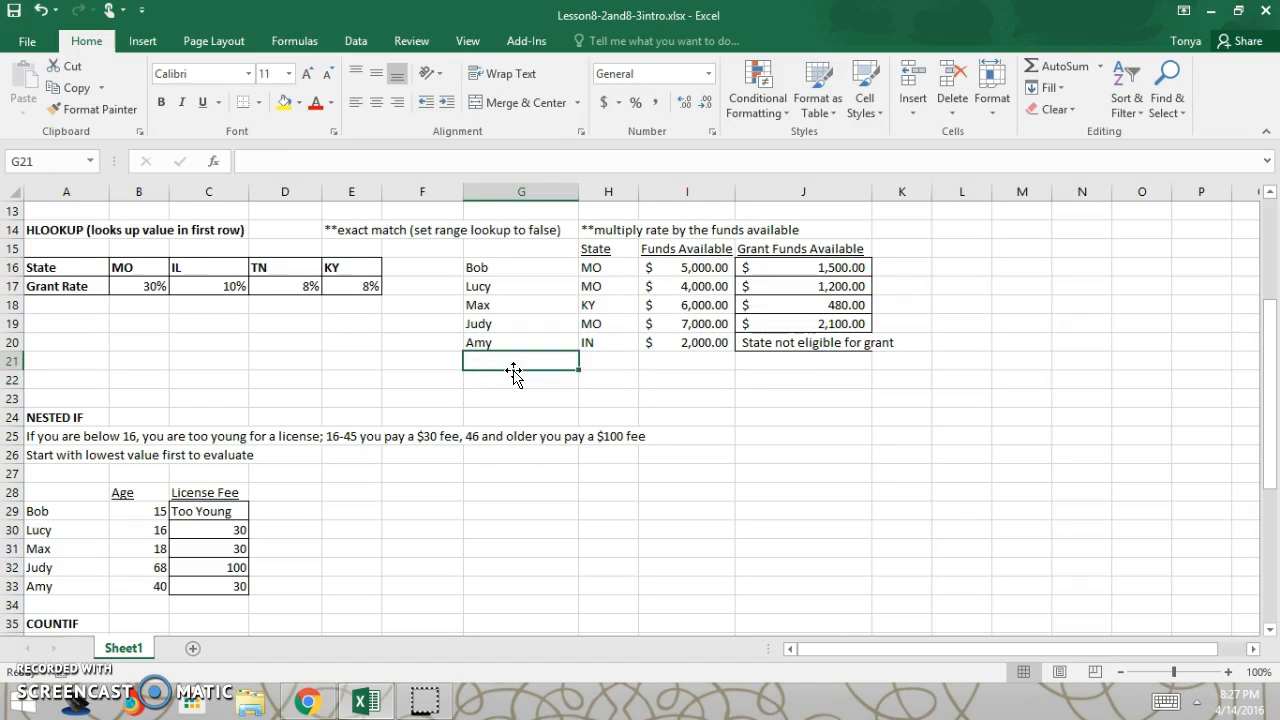
pyautogui.write('Bob')
pyautogui.press('Return')
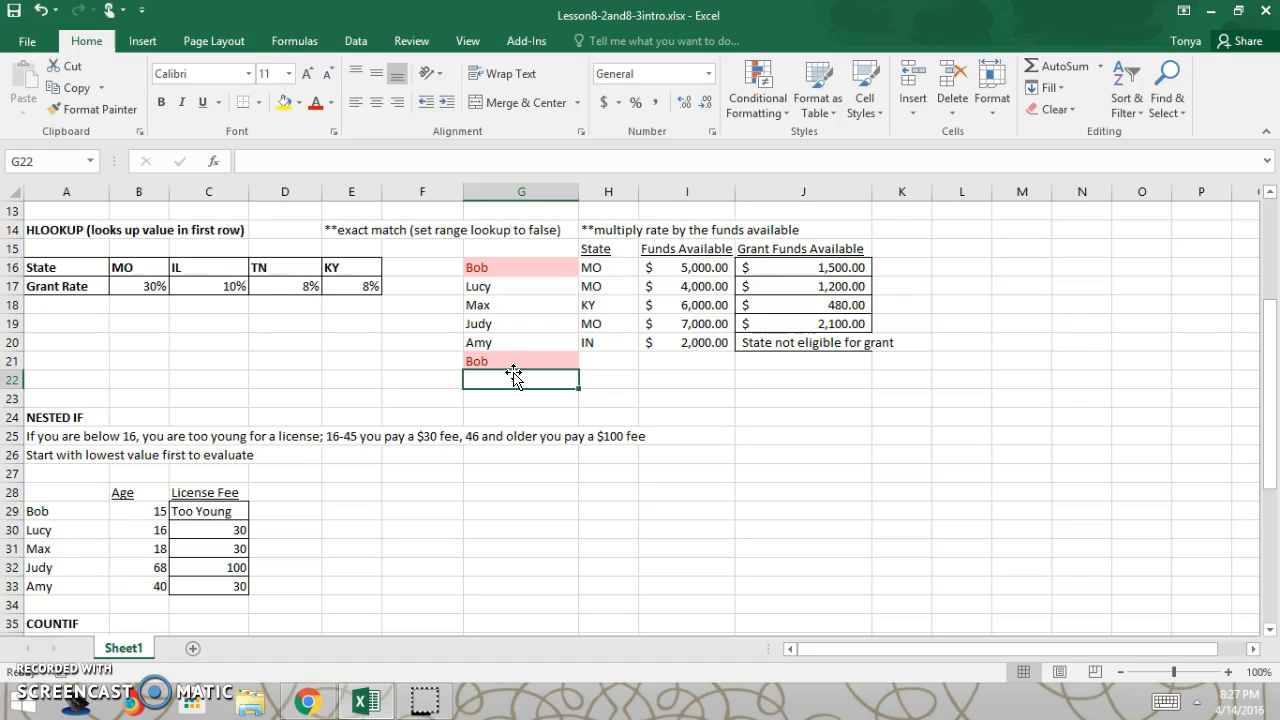
# - Open the Duplicate Values rule covering G16:G23 for editing from the Conditional Formatting Rules Manager
pyautogui.click(513, 366)
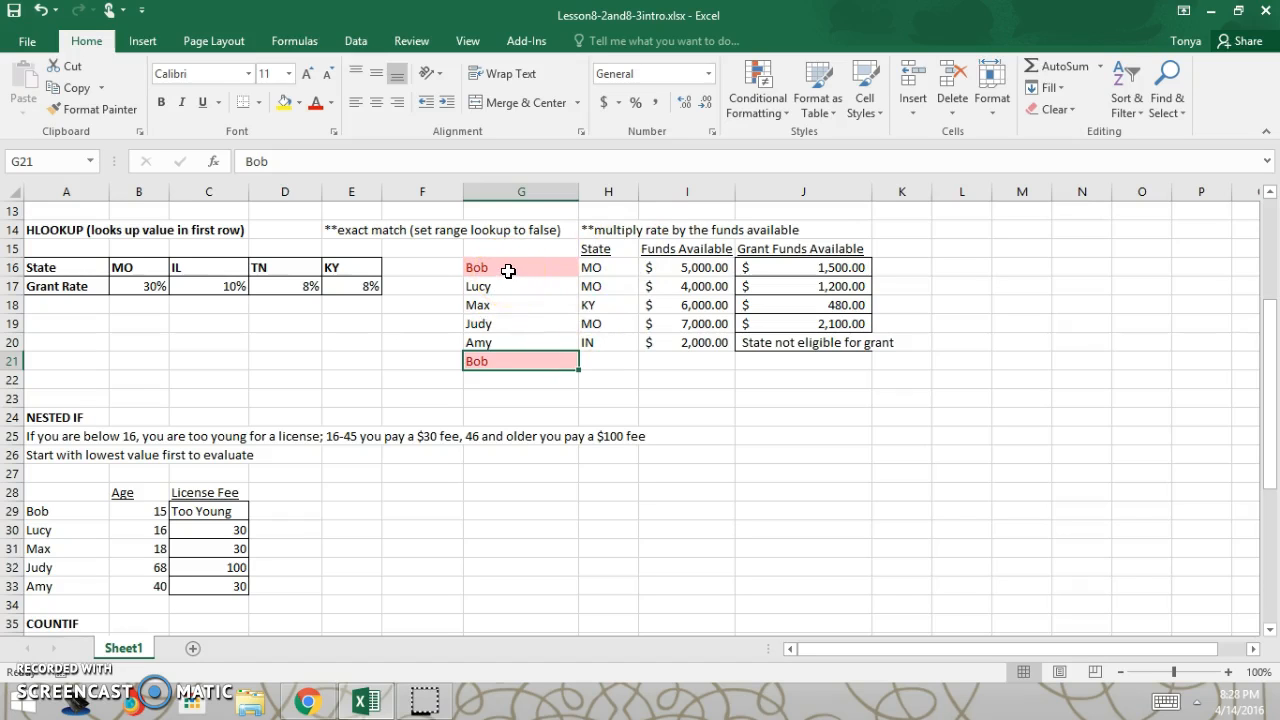
pyautogui.click(778, 102)
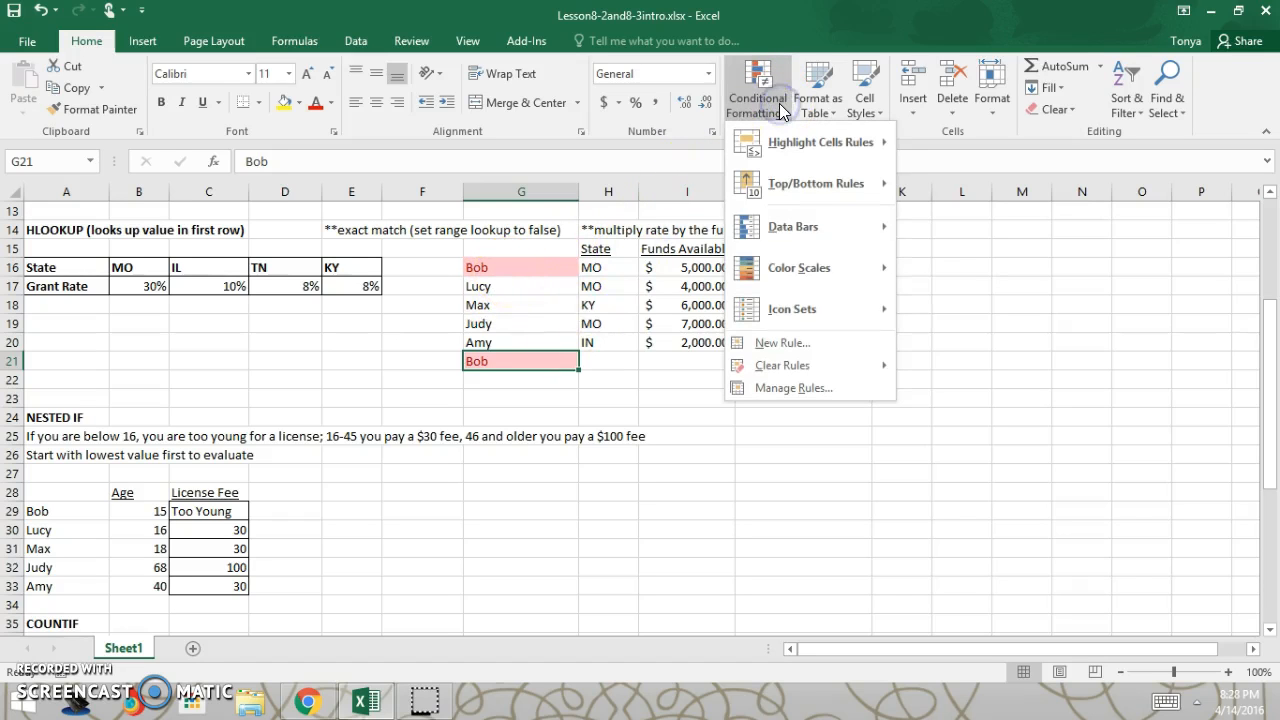
pyautogui.click(793, 388)
pyautogui.moveTo(884, 246); pyautogui.dragTo(953, 233)
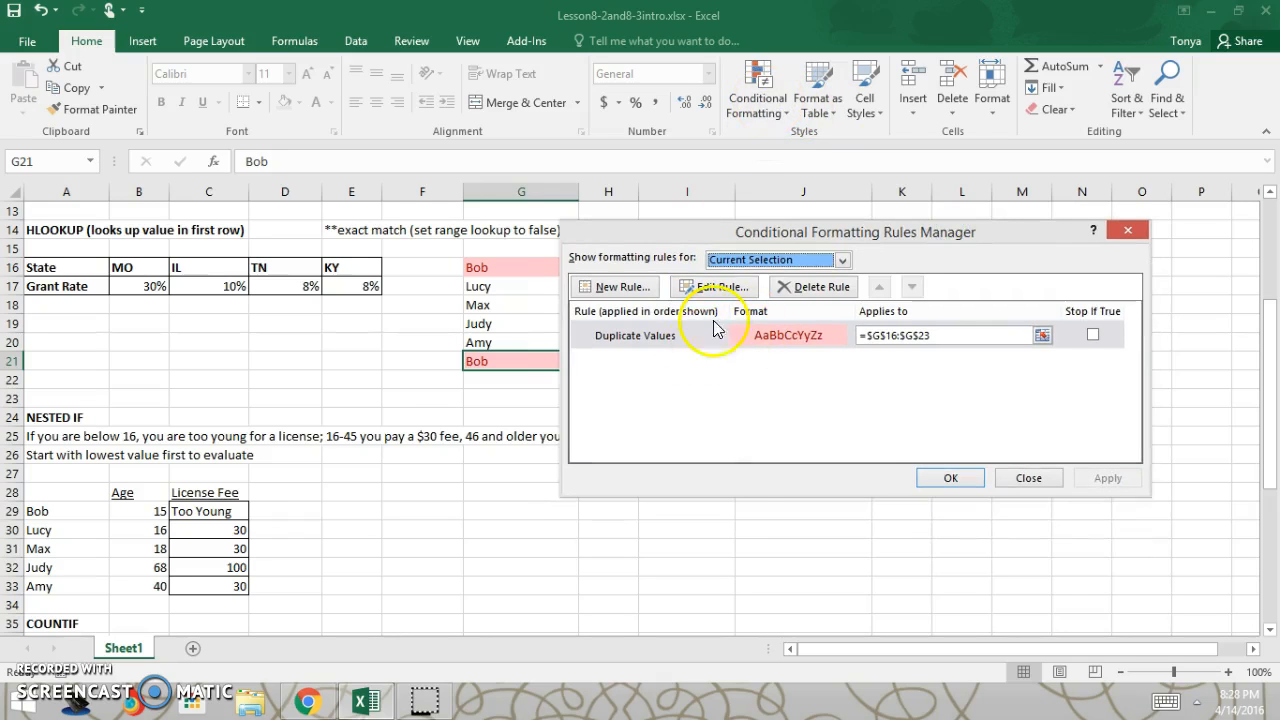
pyautogui.moveTo(888, 237); pyautogui.dragTo(816, 130)
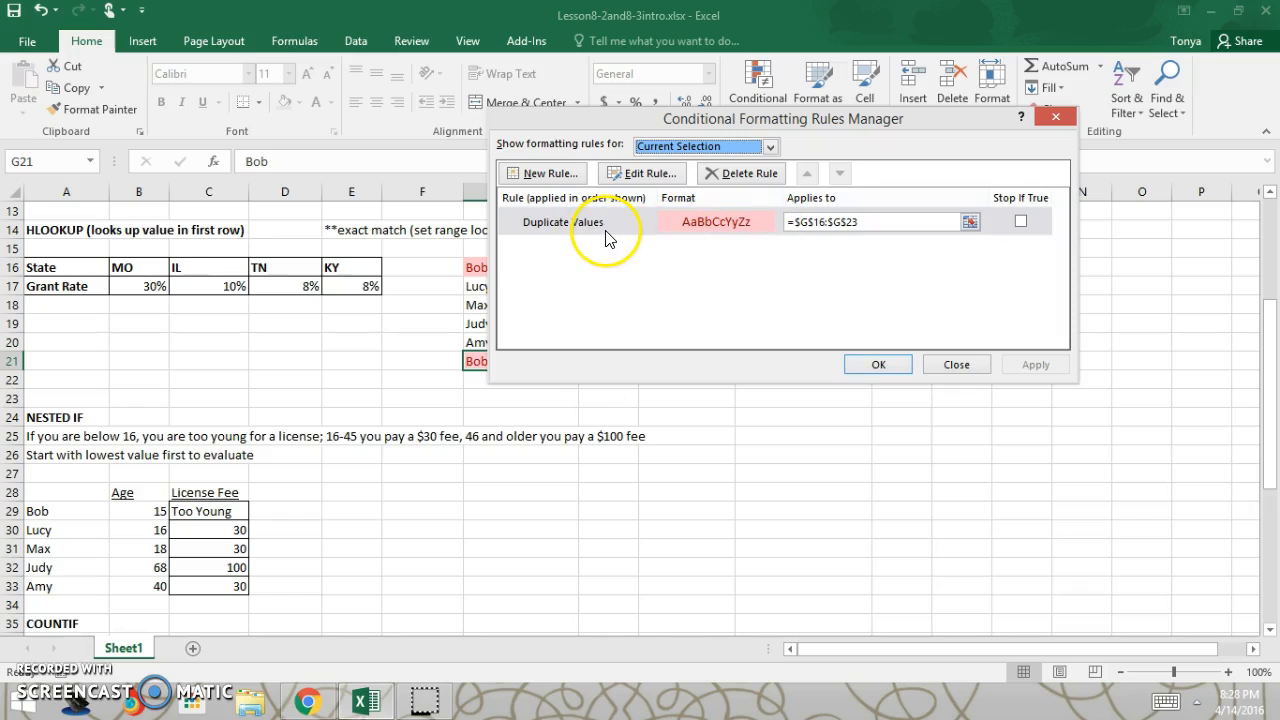
pyautogui.click(712, 224)
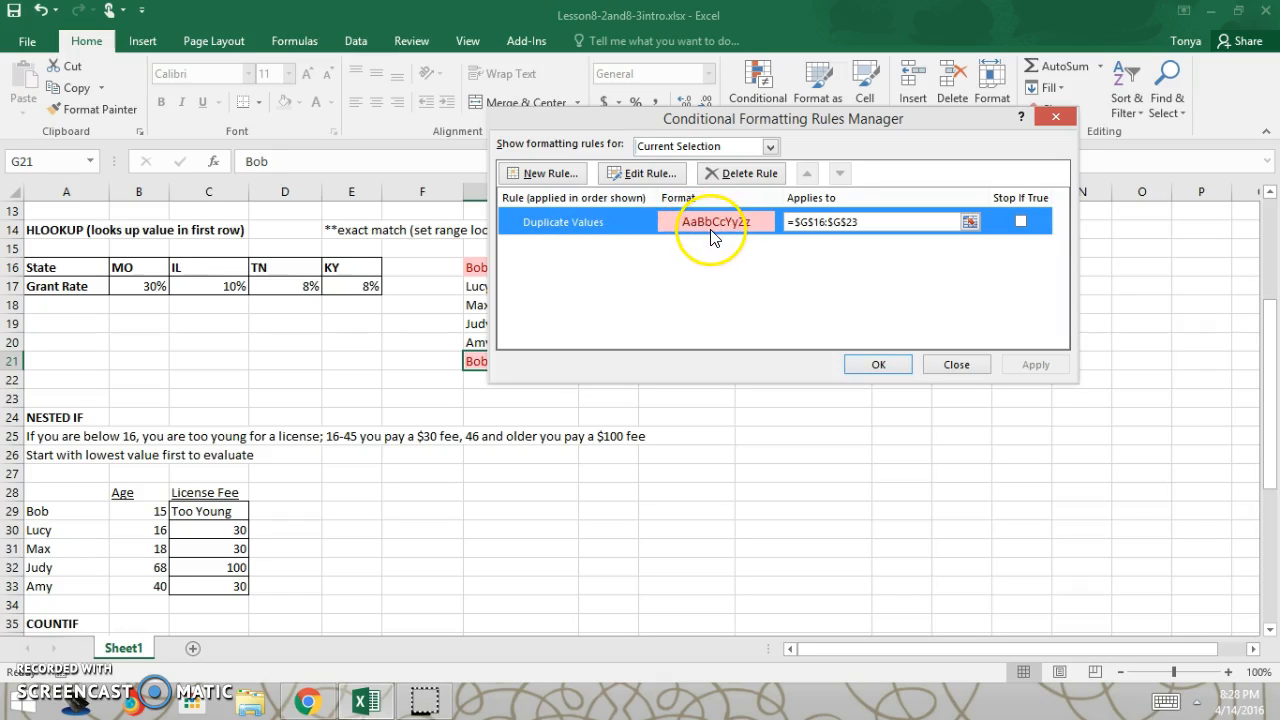
pyautogui.click(645, 175)
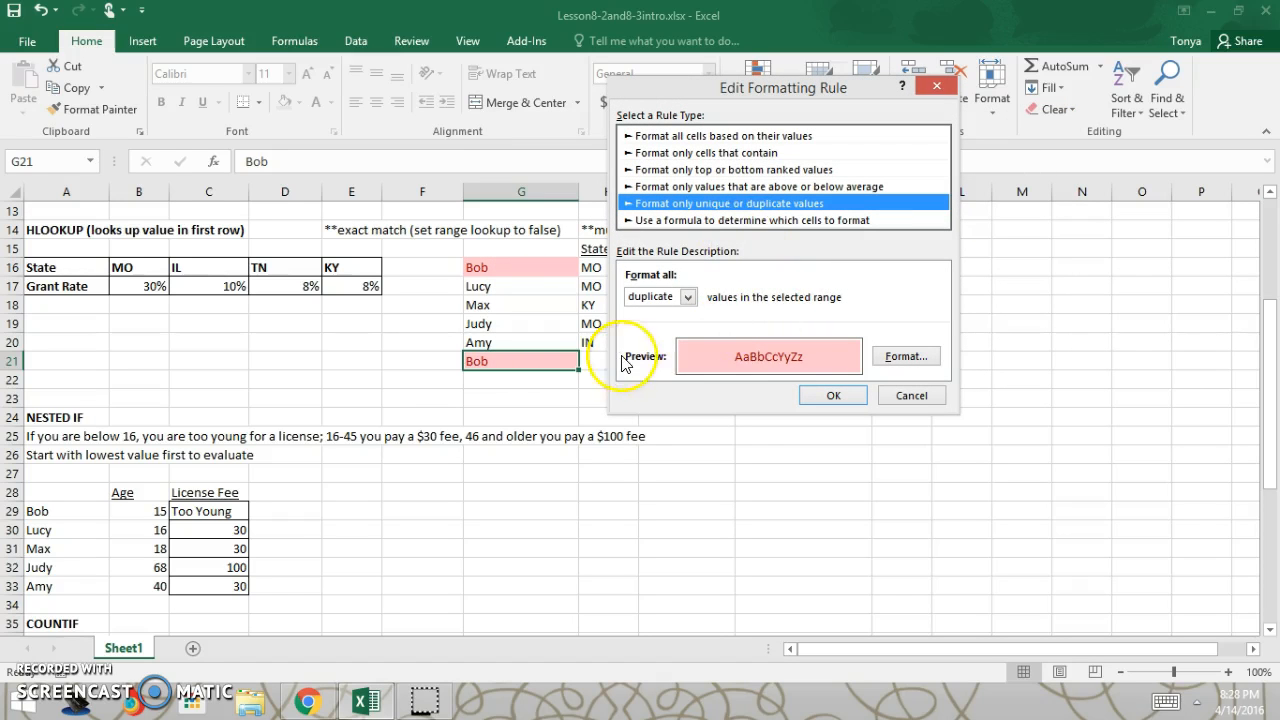
# - Set the font color of the Duplicate Values rule's format to black and apply the edited rule
pyautogui.click(900, 360)
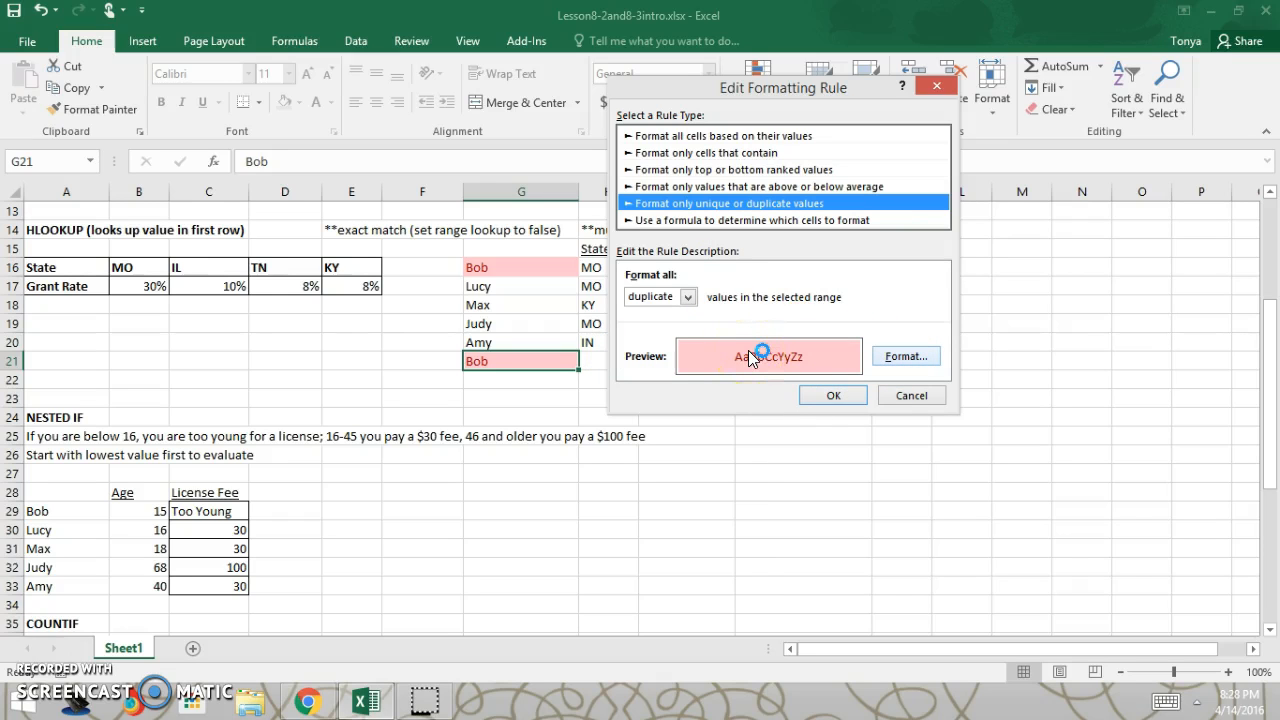
pyautogui.click(908, 357)
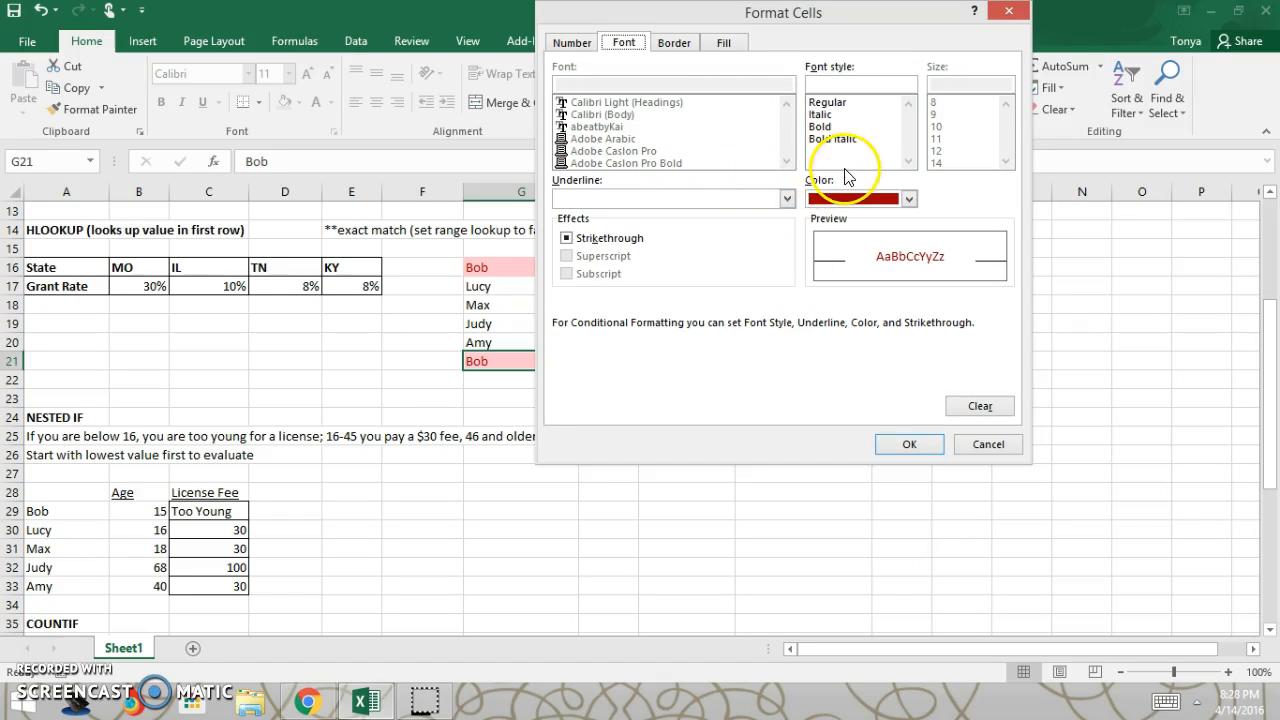
pyautogui.click(874, 199)
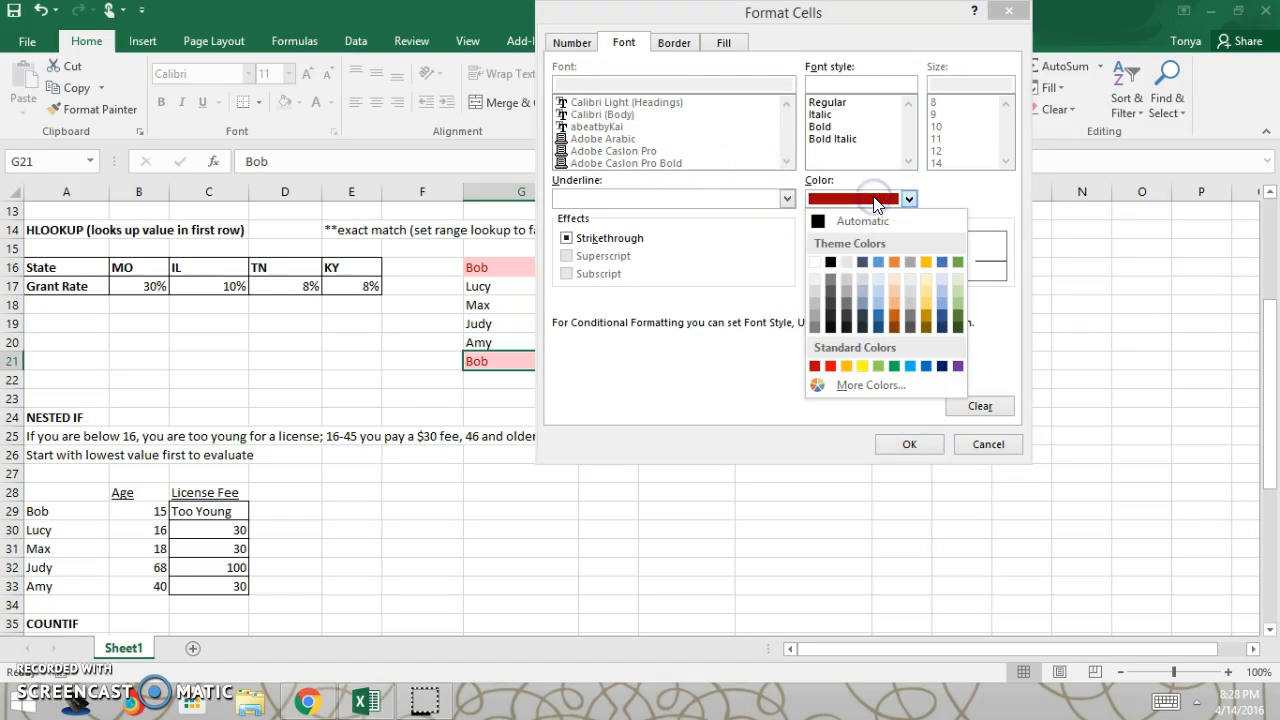
pyautogui.click(831, 327)
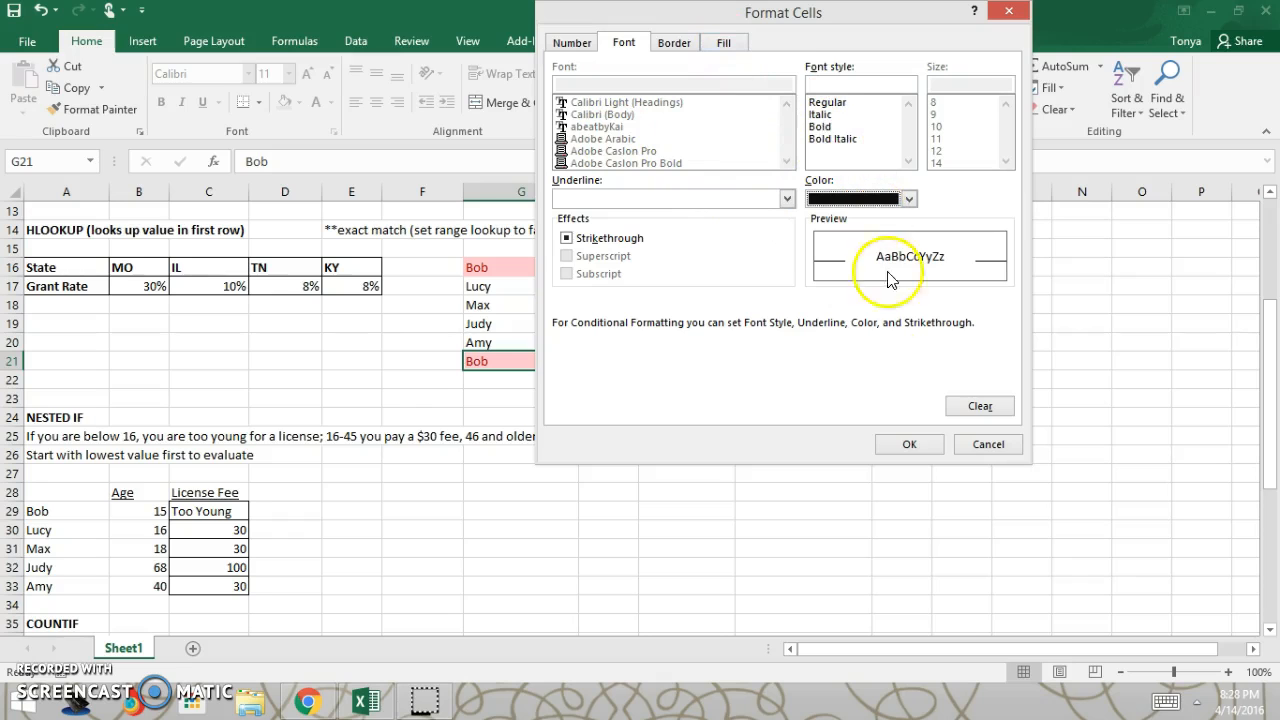
pyautogui.click(910, 443)
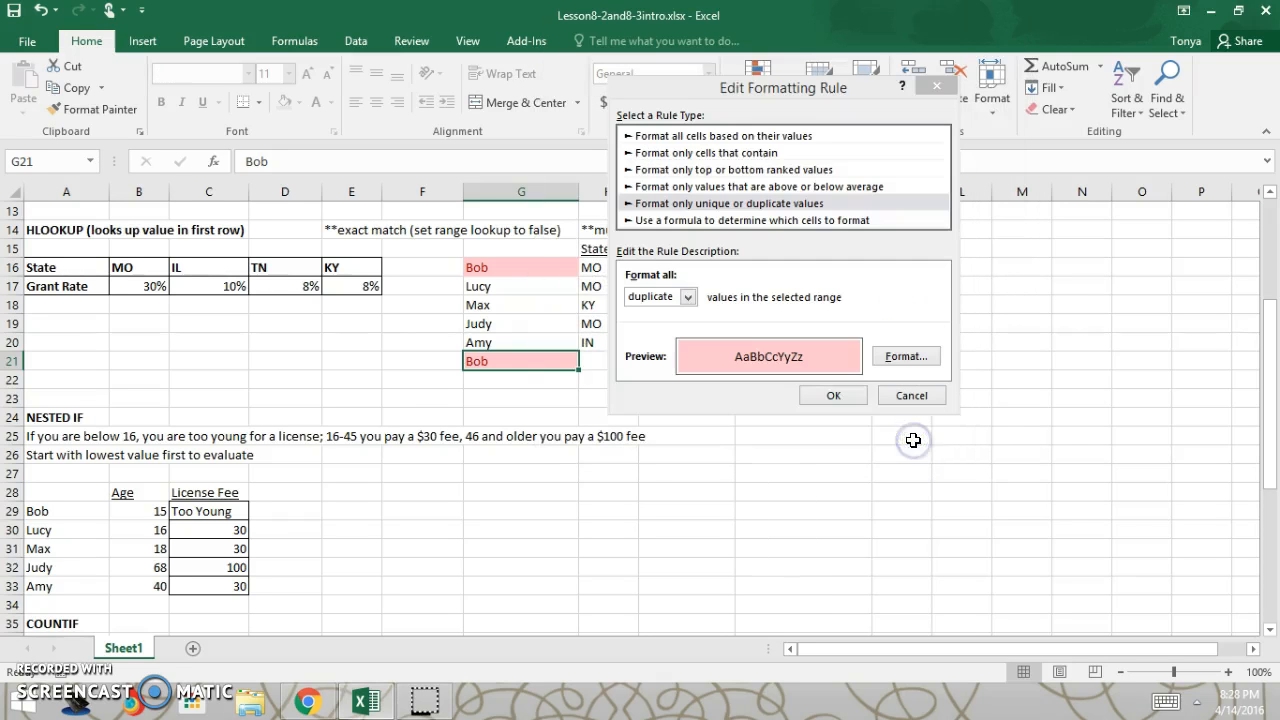
pyautogui.click(846, 399)
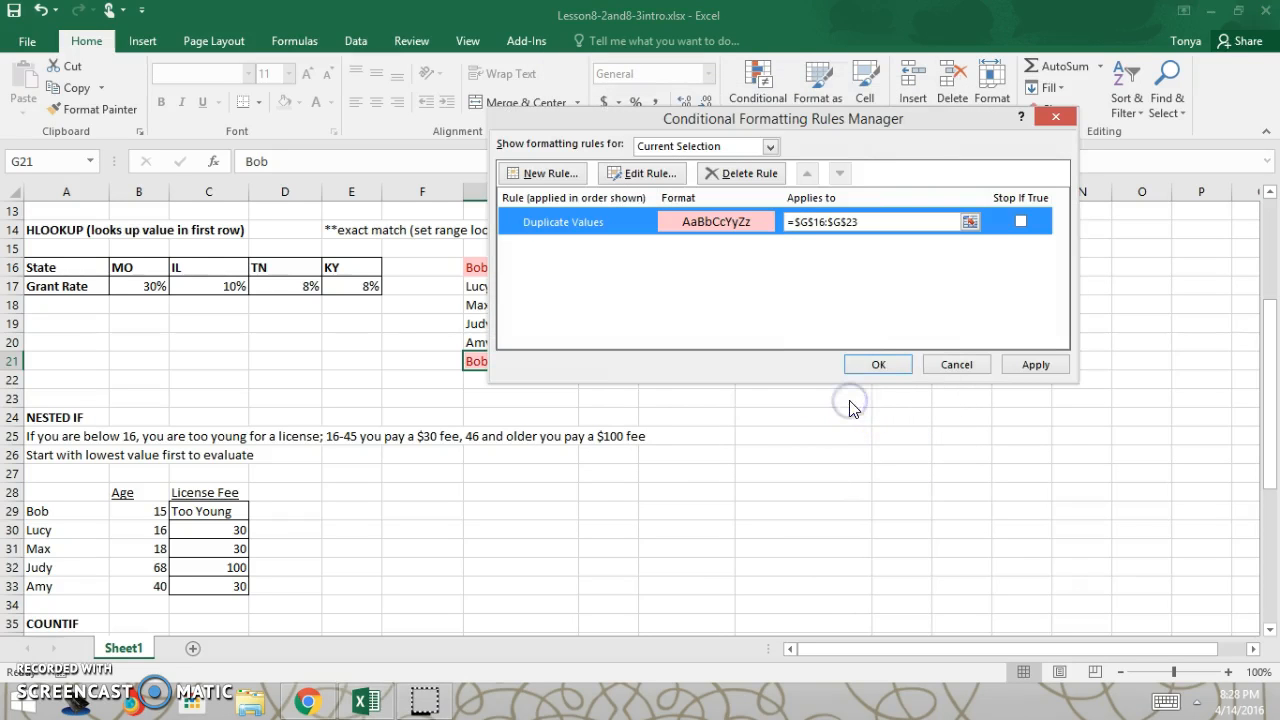
pyautogui.click(889, 361)
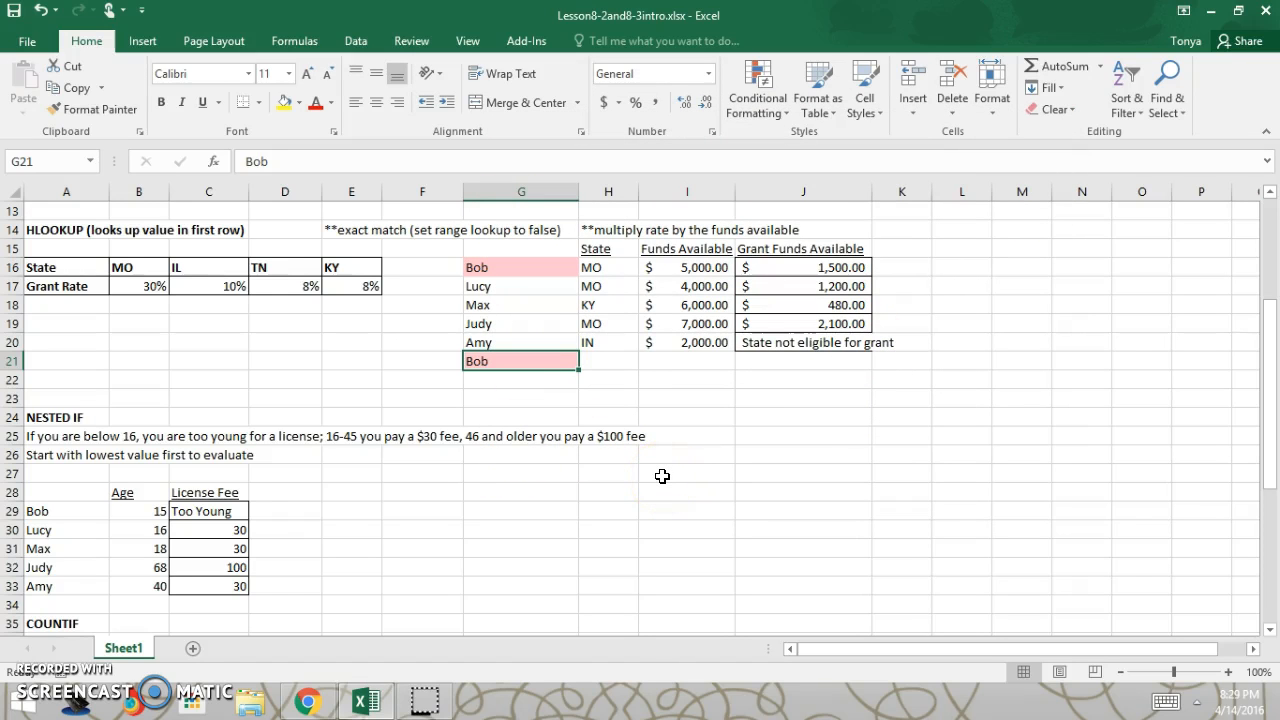
# - Enter the name from G19 again in G22 to test the edited duplicate rule
pyautogui.click(500, 380)
pyautogui.write('Judy')
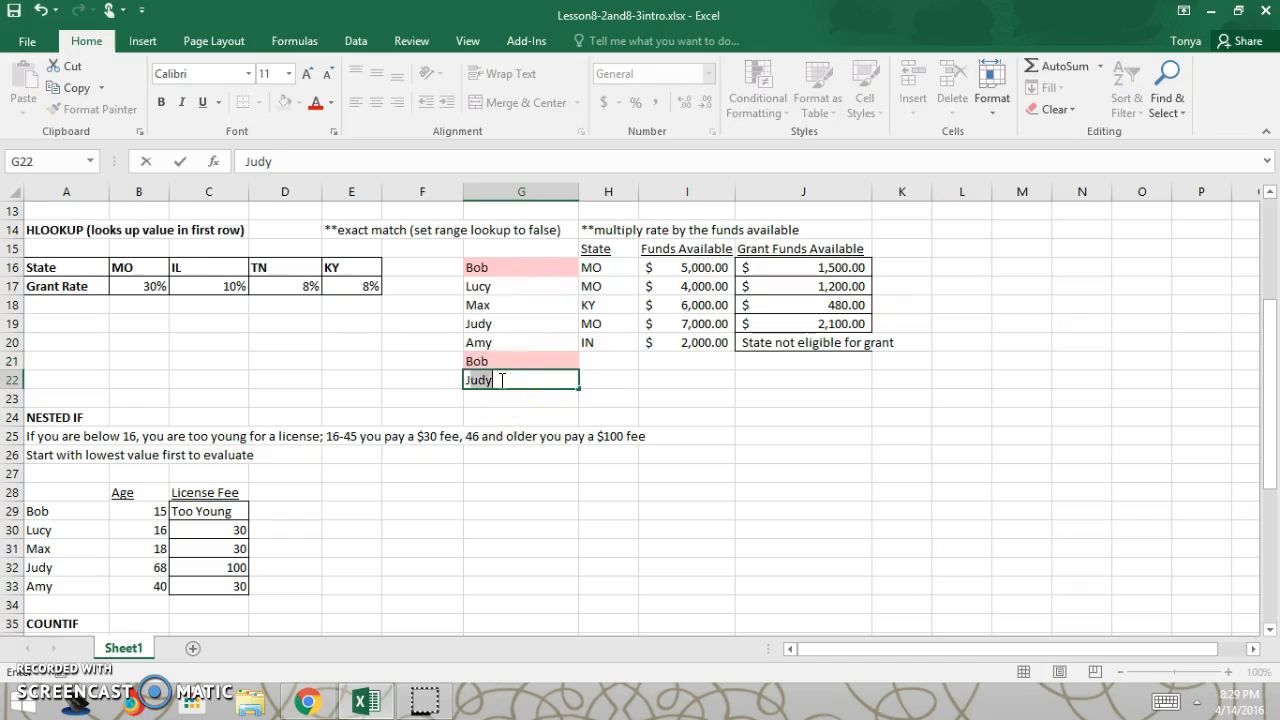
pyautogui.press('Return')
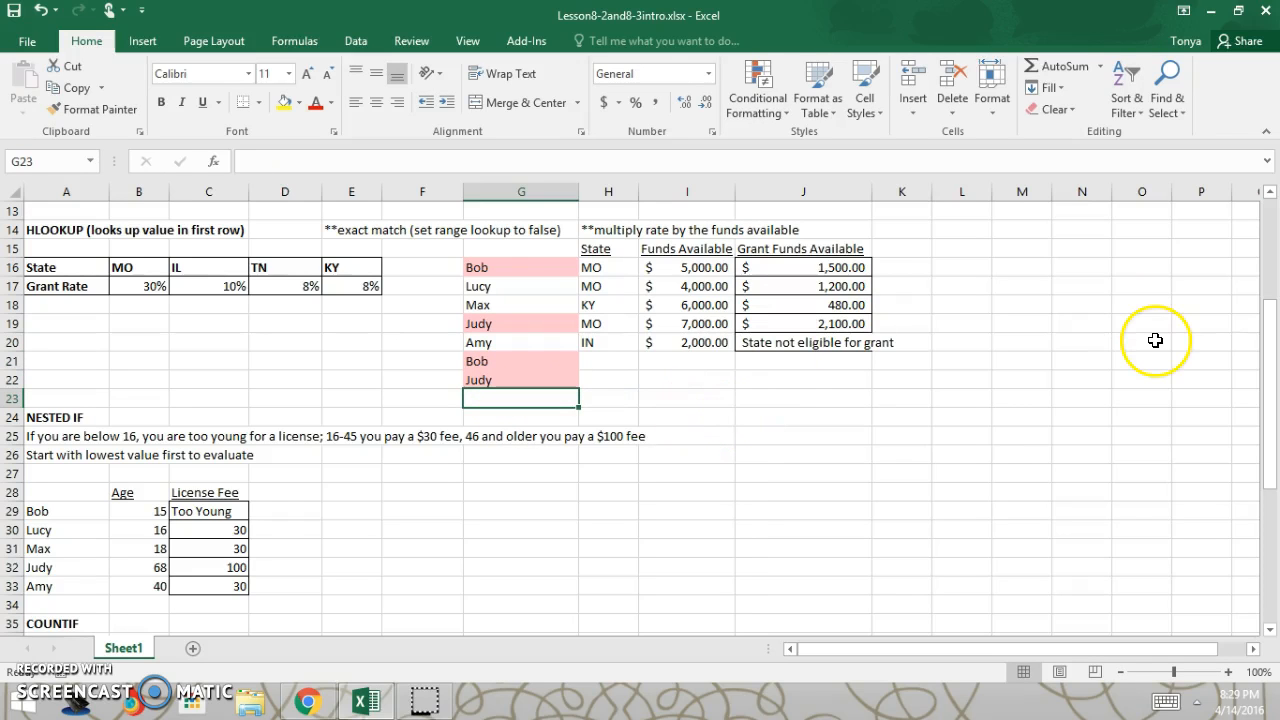
# - Insert a COUNTIF function in I38 for Number of Males, using the Gender cells B38:B42 as the range
pyautogui.moveTo(1275, 354); pyautogui.dragTo(1276, 563)
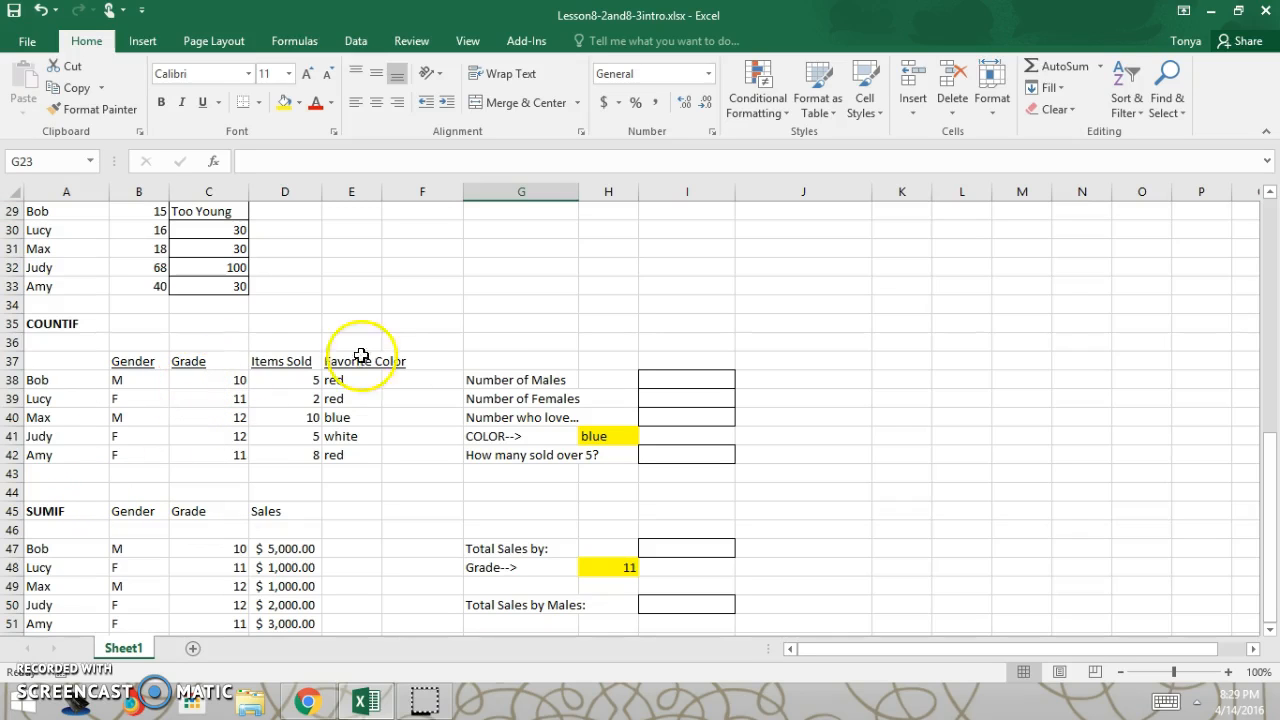
pyautogui.click(672, 381)
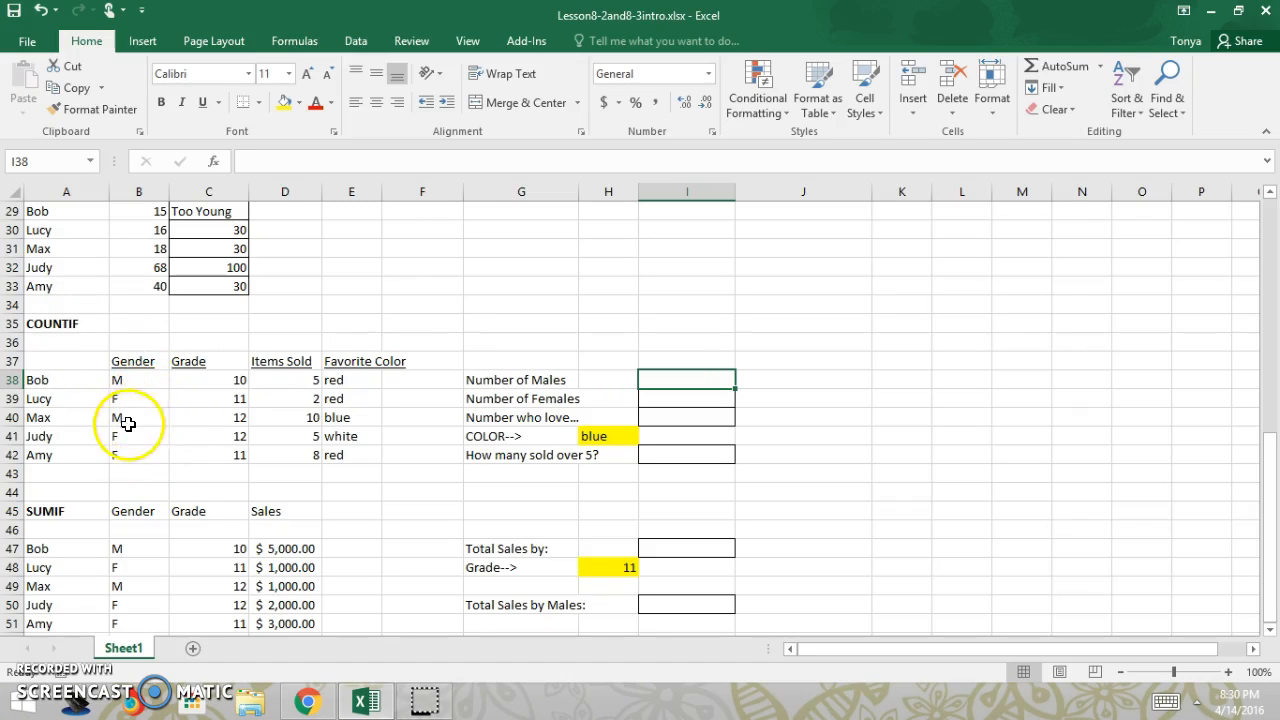
pyautogui.click(651, 380)
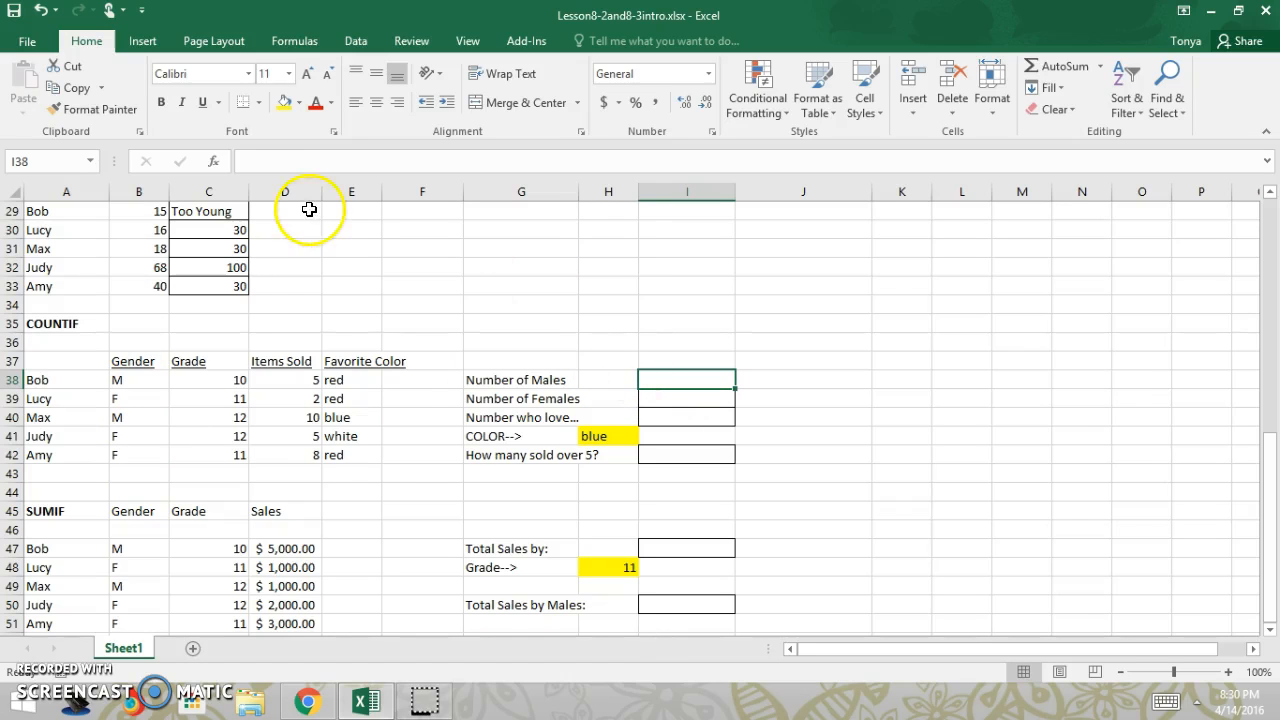
pyautogui.click(214, 162)
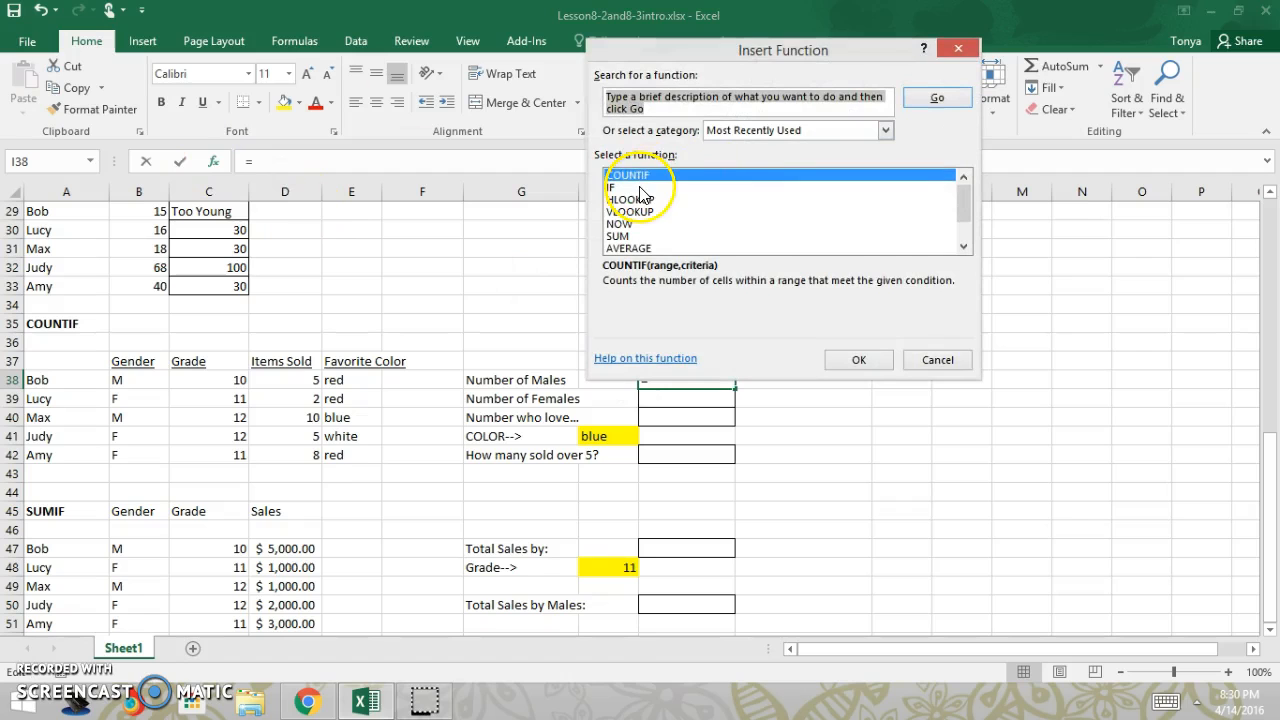
pyautogui.click(858, 360)
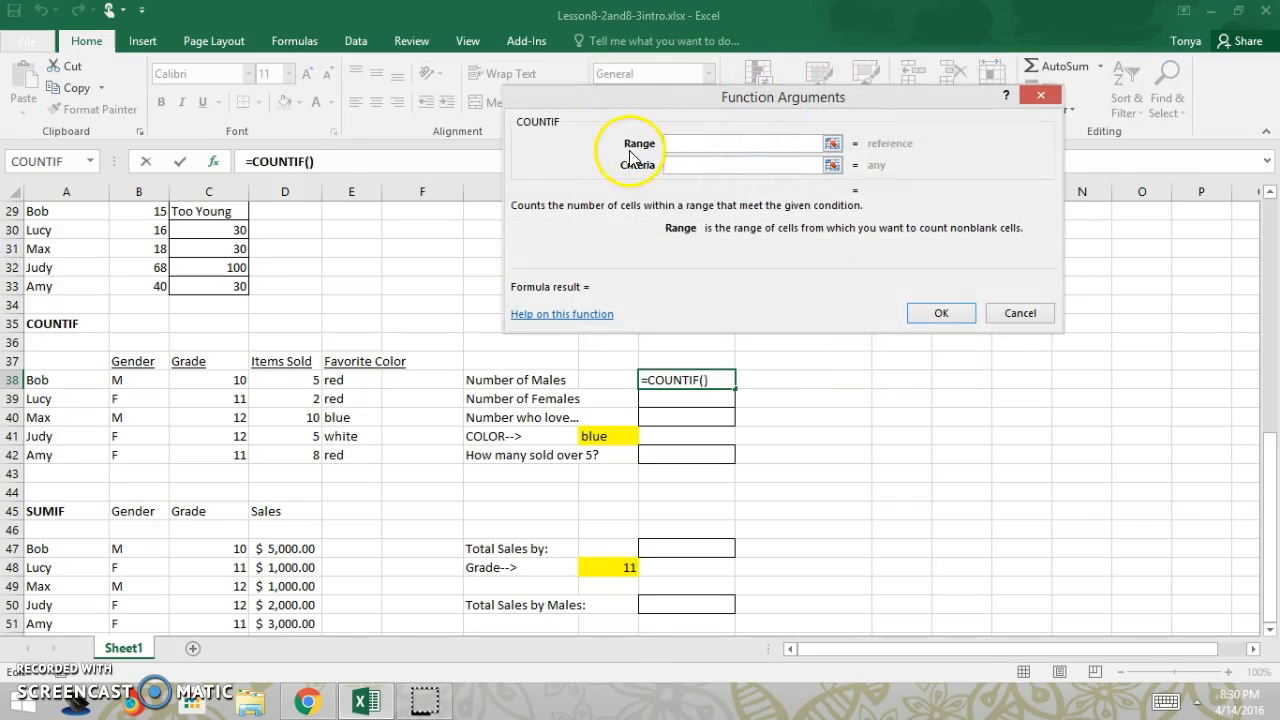
pyautogui.click(139, 381)
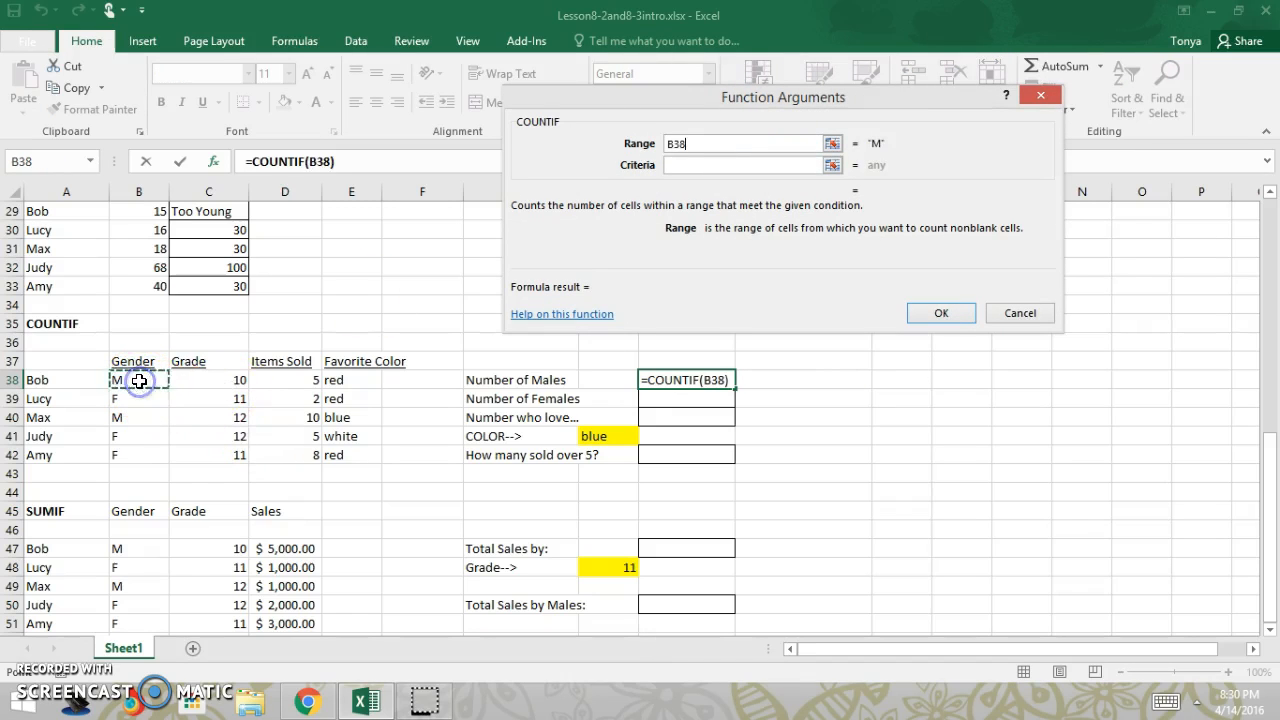
pyautogui.moveTo(139, 381); pyautogui.dragTo(149, 452)
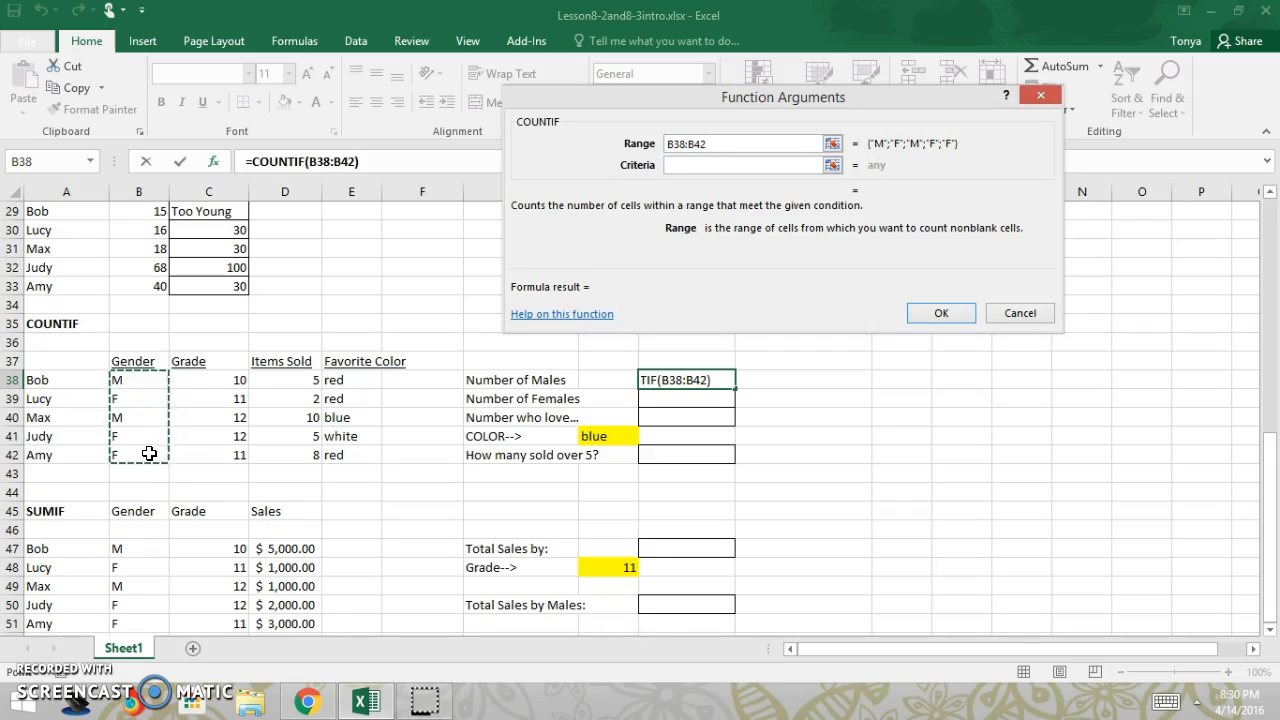
# - Make the COUNTIF range absolute as $B$38:$B$42
pyautogui.click(672, 143)
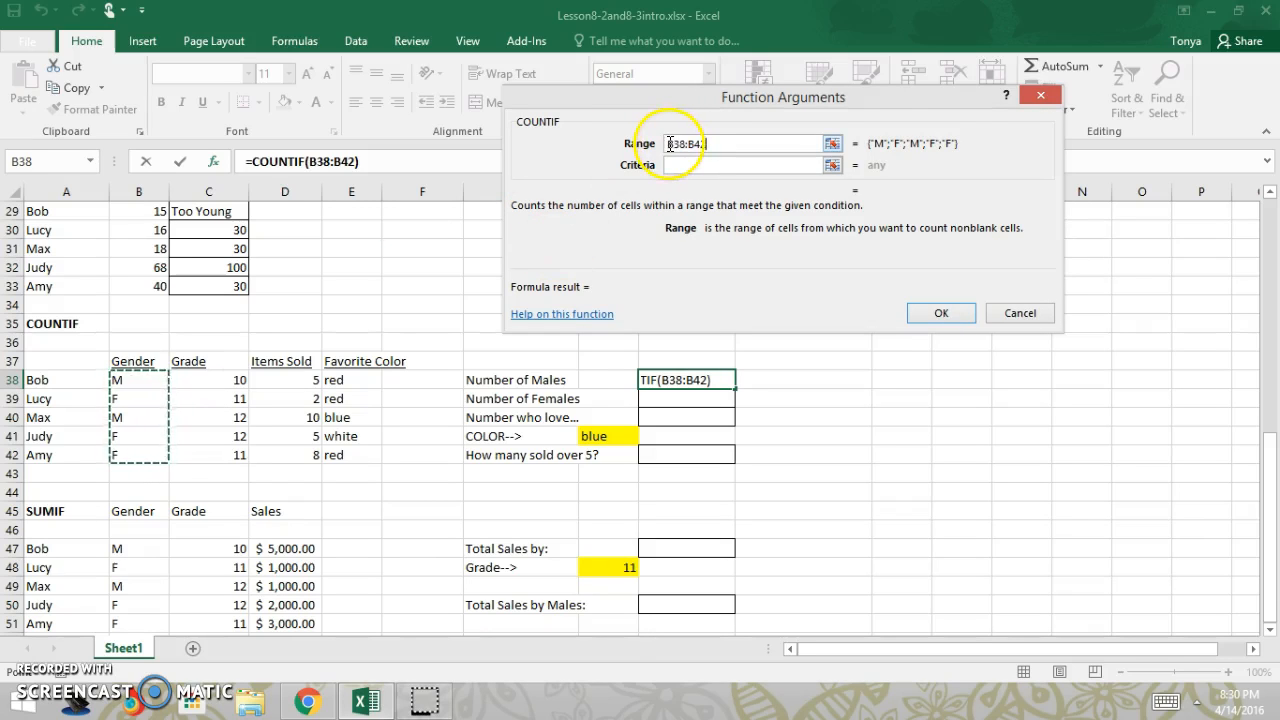
pyautogui.write('$B')
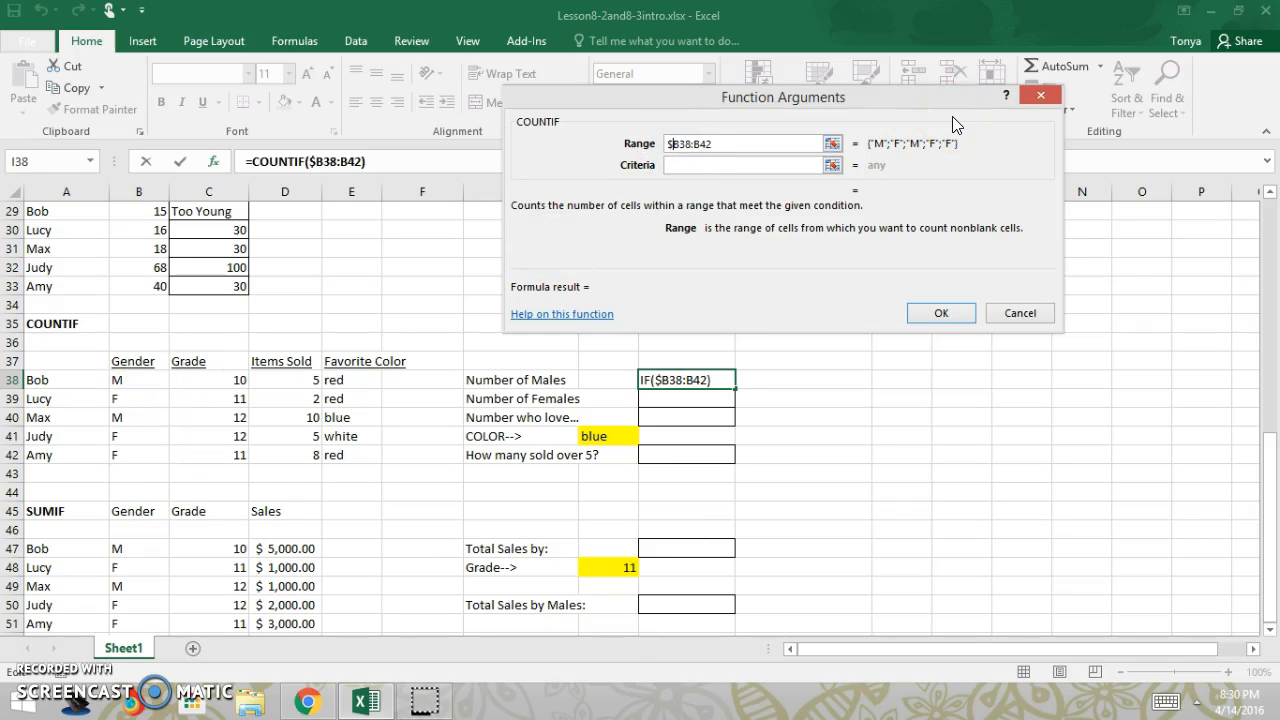
pyautogui.write('$38:')
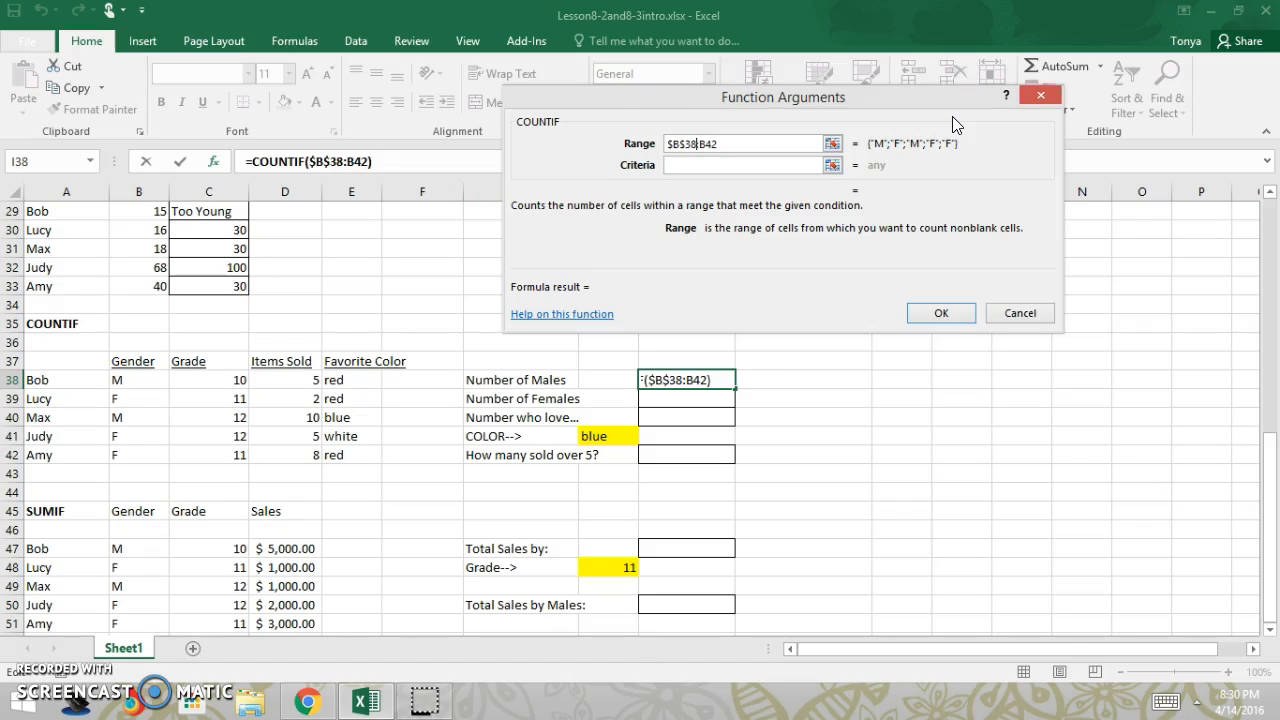
pyautogui.write('$')
pyautogui.press('Right')
pyautogui.write('$')
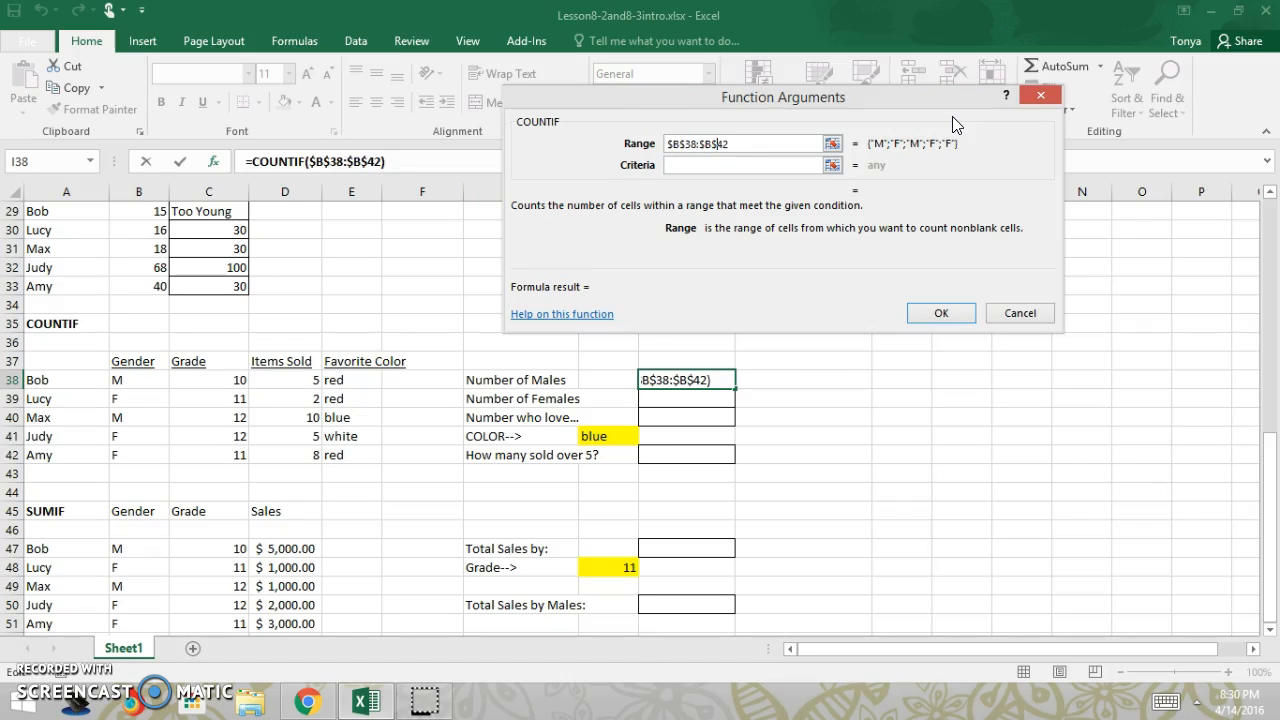
# - Set the COUNTIF criteria to "M" and complete the formula in I38
pyautogui.click(803, 166)
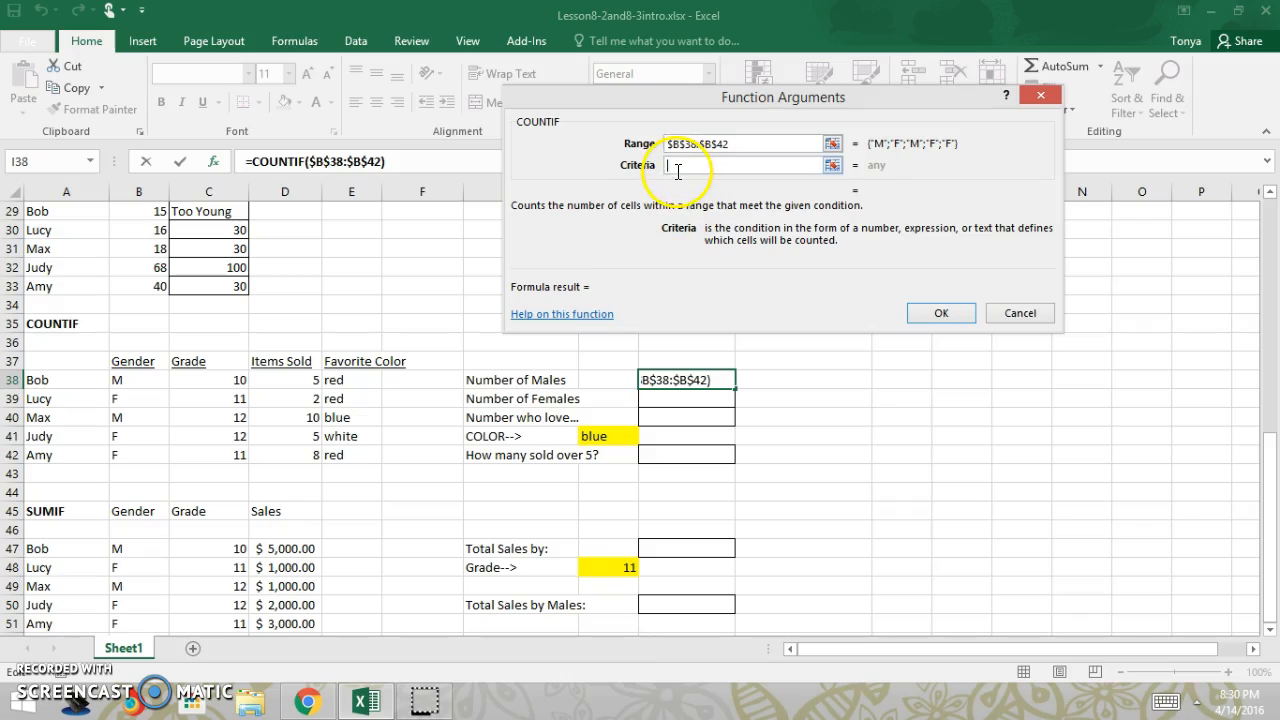
pyautogui.write('M')
pyautogui.press('Tab')
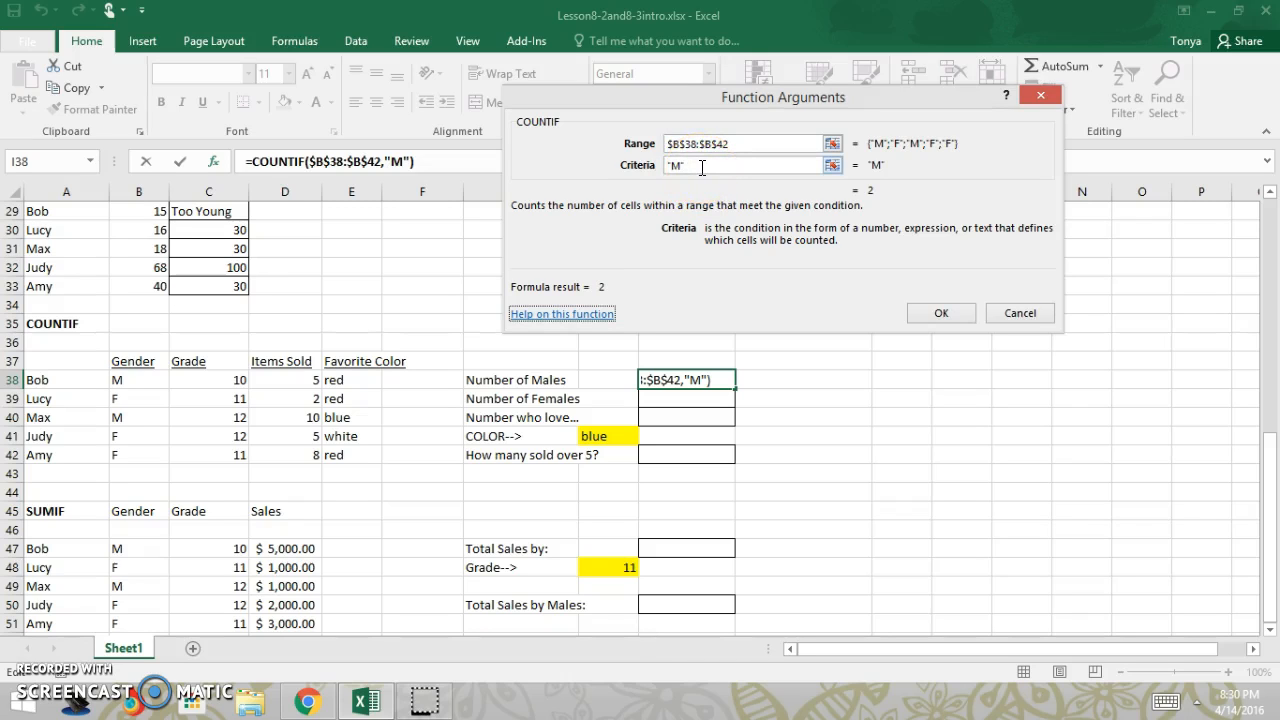
pyautogui.click(668, 167)
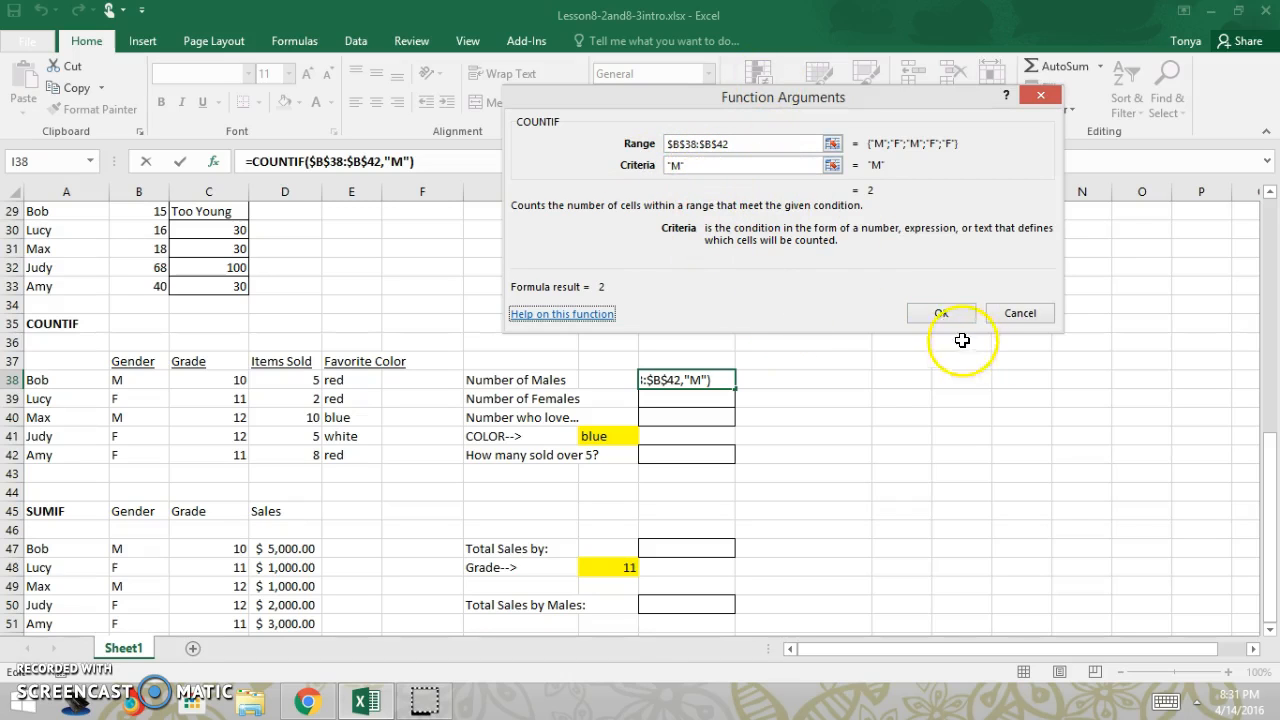
pyautogui.click(941, 313)
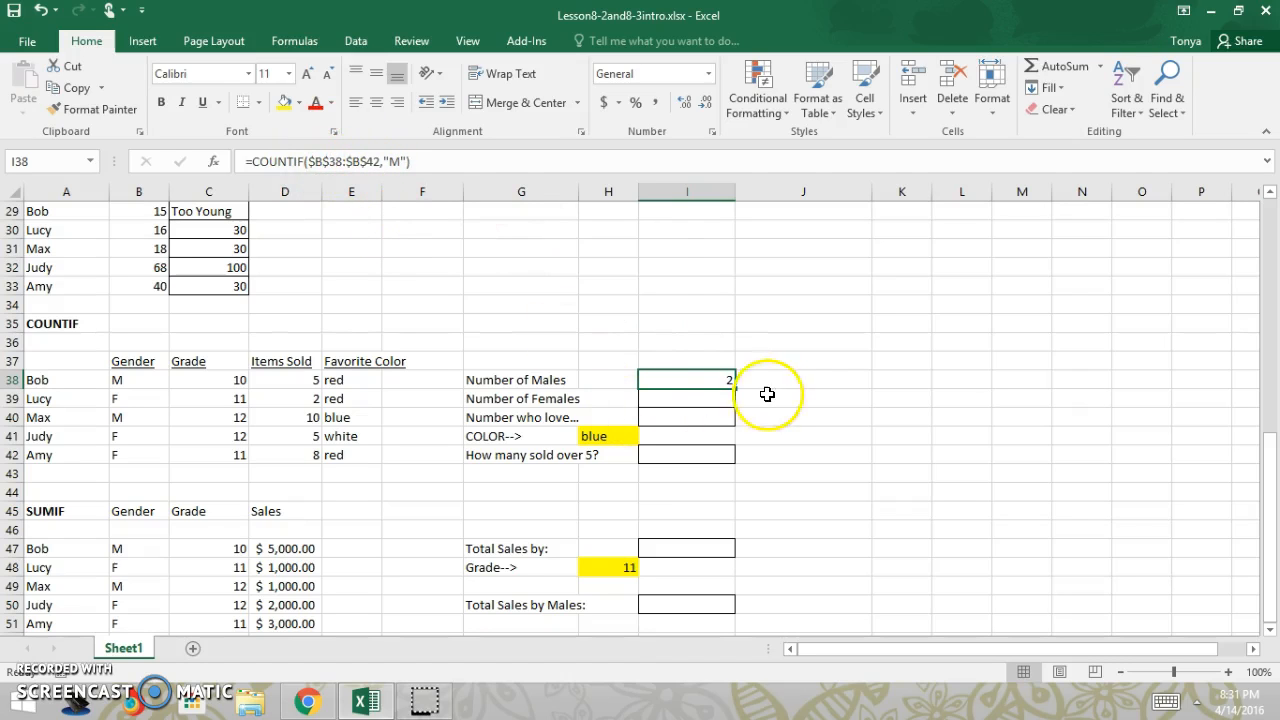
# - Fill the COUNTIF formula from I38 down to I39 and change its criteria to "F" for Number of Females
pyautogui.moveTo(736, 388); pyautogui.dragTo(737, 403)
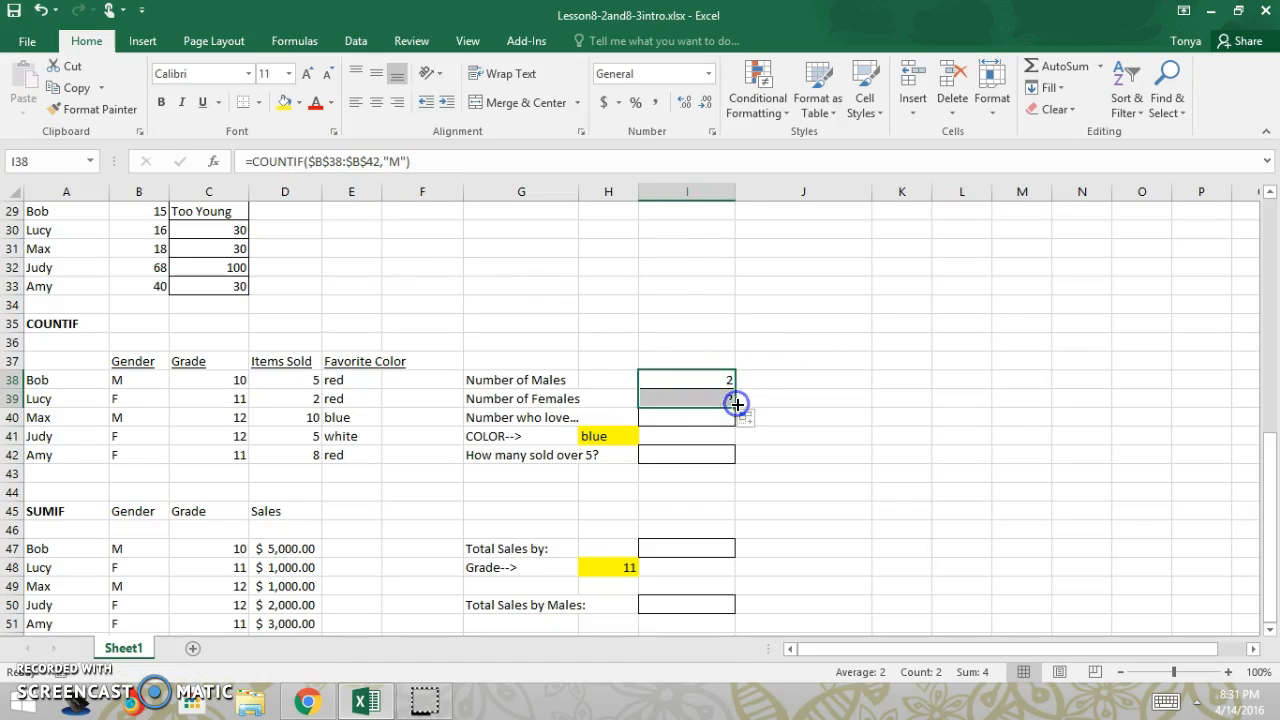
pyautogui.click(733, 401)
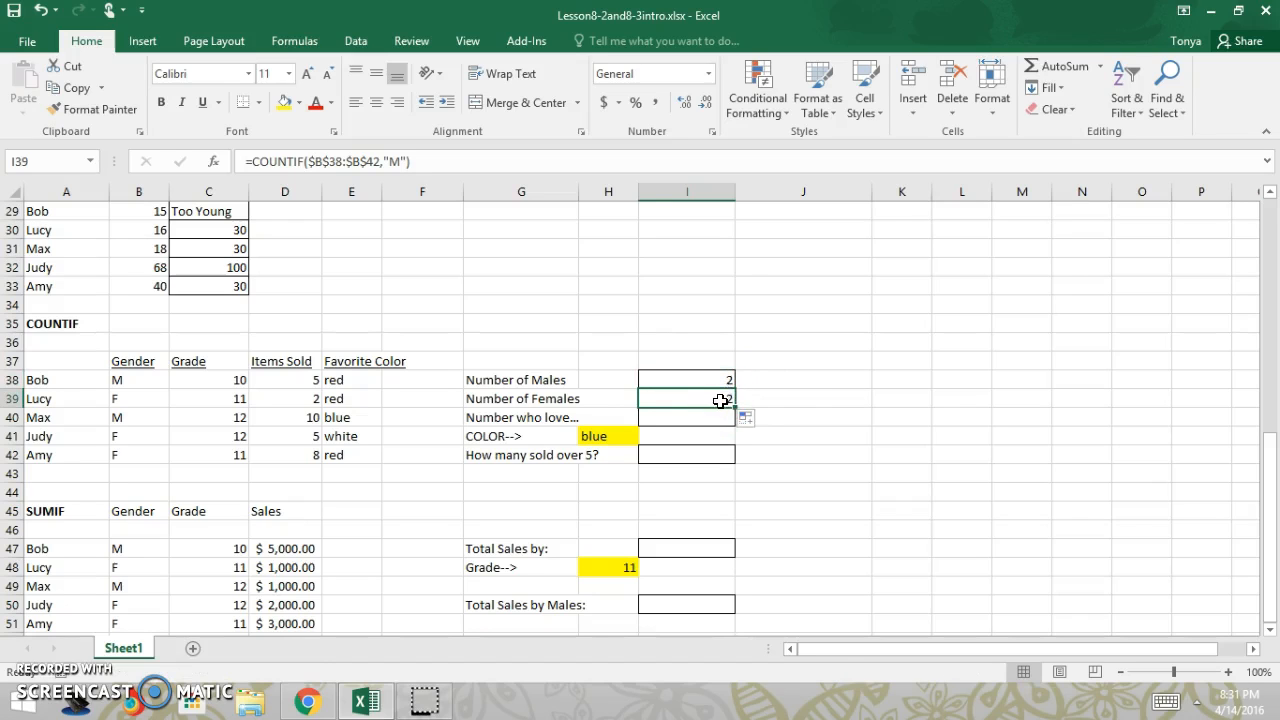
pyautogui.doubleClick(720, 401)
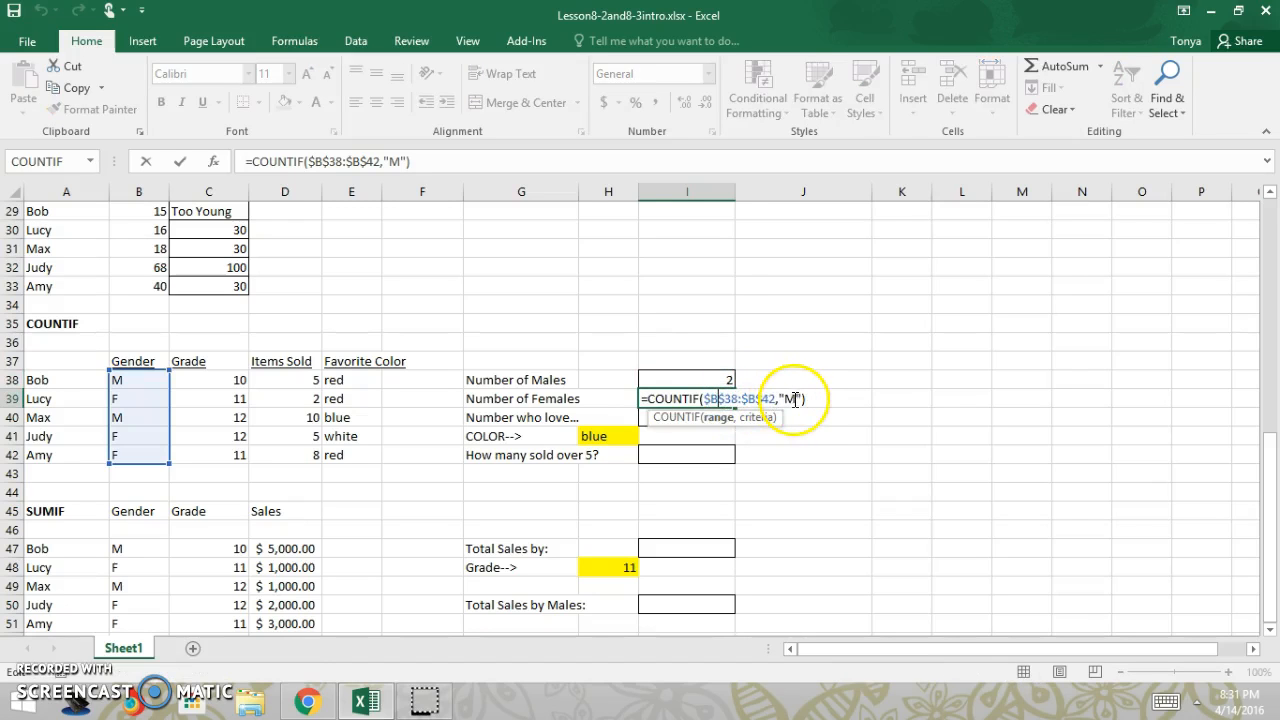
pyautogui.doubleClick(789, 400)
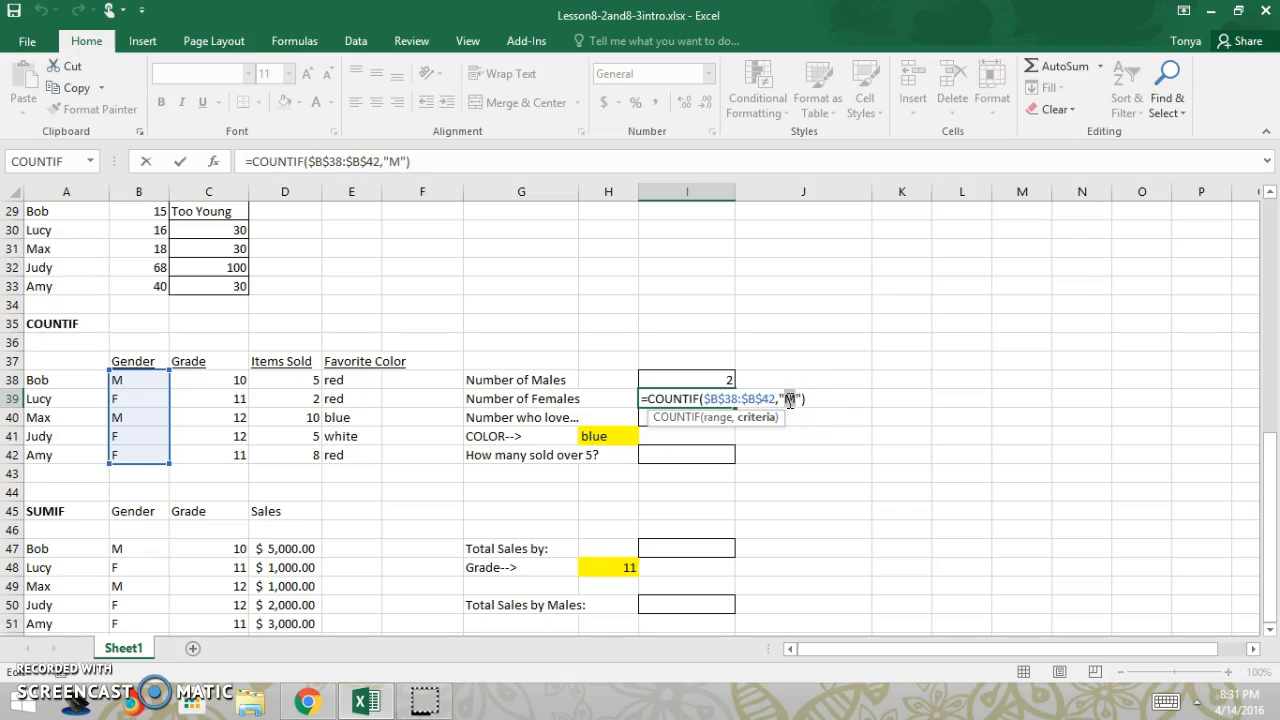
pyautogui.write('F')
pyautogui.press('Return')
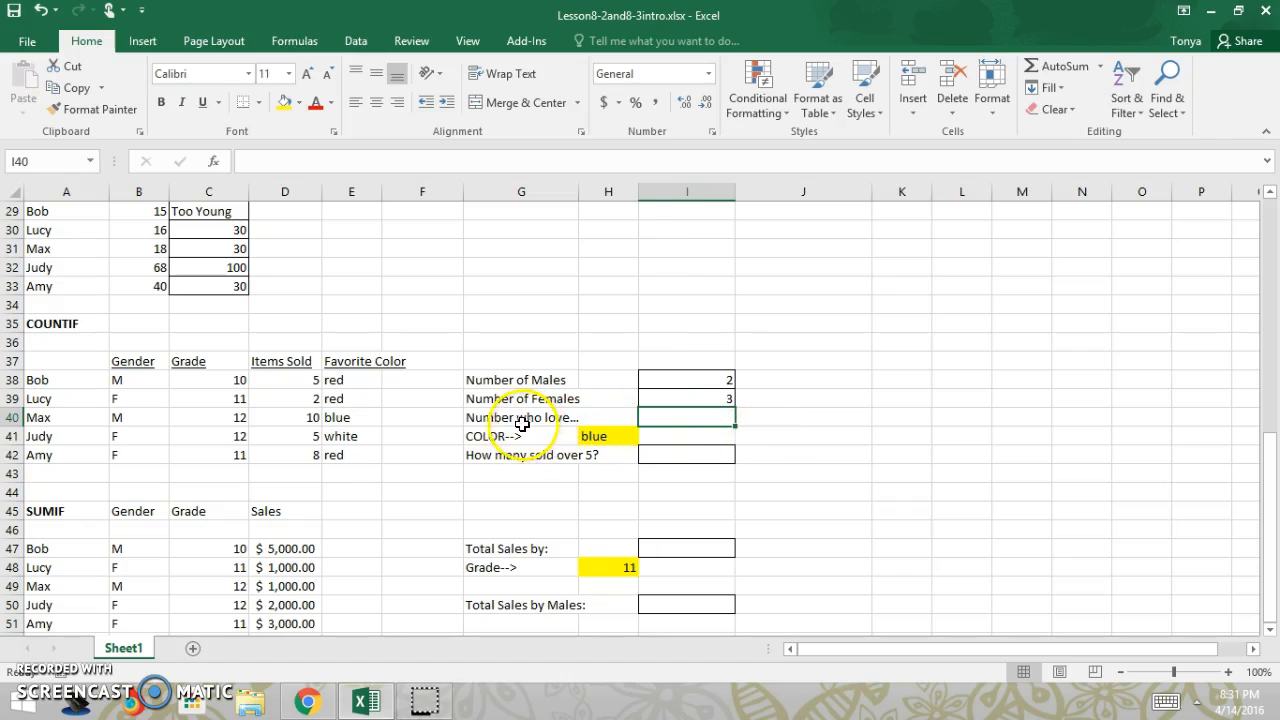
# - Name the Favorite Color cells E38:E42 "colors"
pyautogui.click(608, 437)
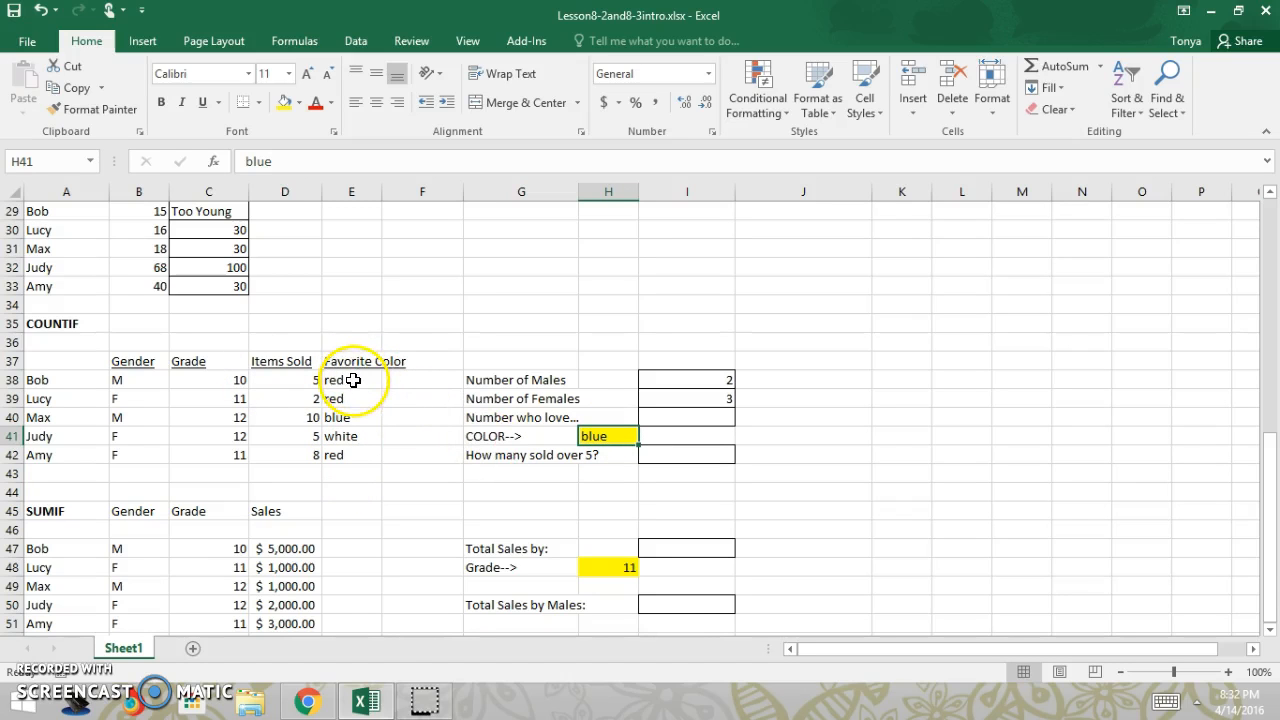
pyautogui.moveTo(353, 380); pyautogui.dragTo(350, 450)
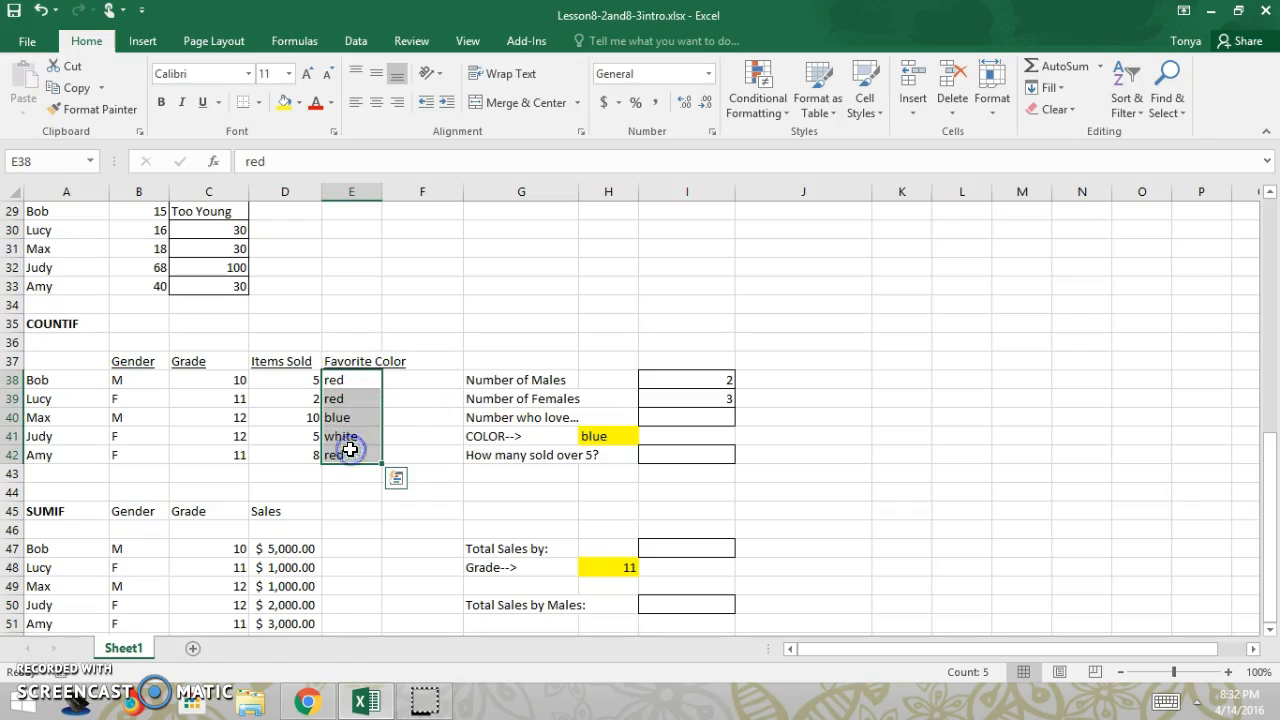
pyautogui.click(54, 169)
pyautogui.write('colors')
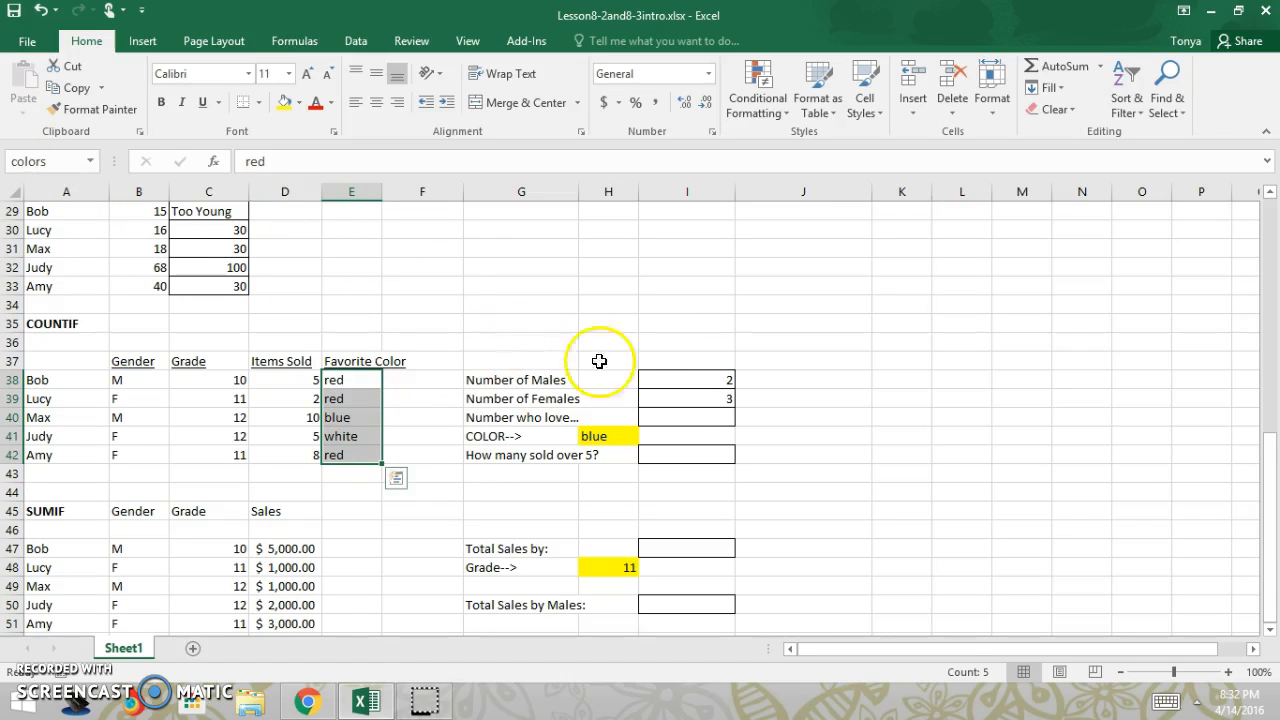
# - Insert a COUNTIF function in I40 for Number who love, using the named range colors as the range
pyautogui.click(677, 419)
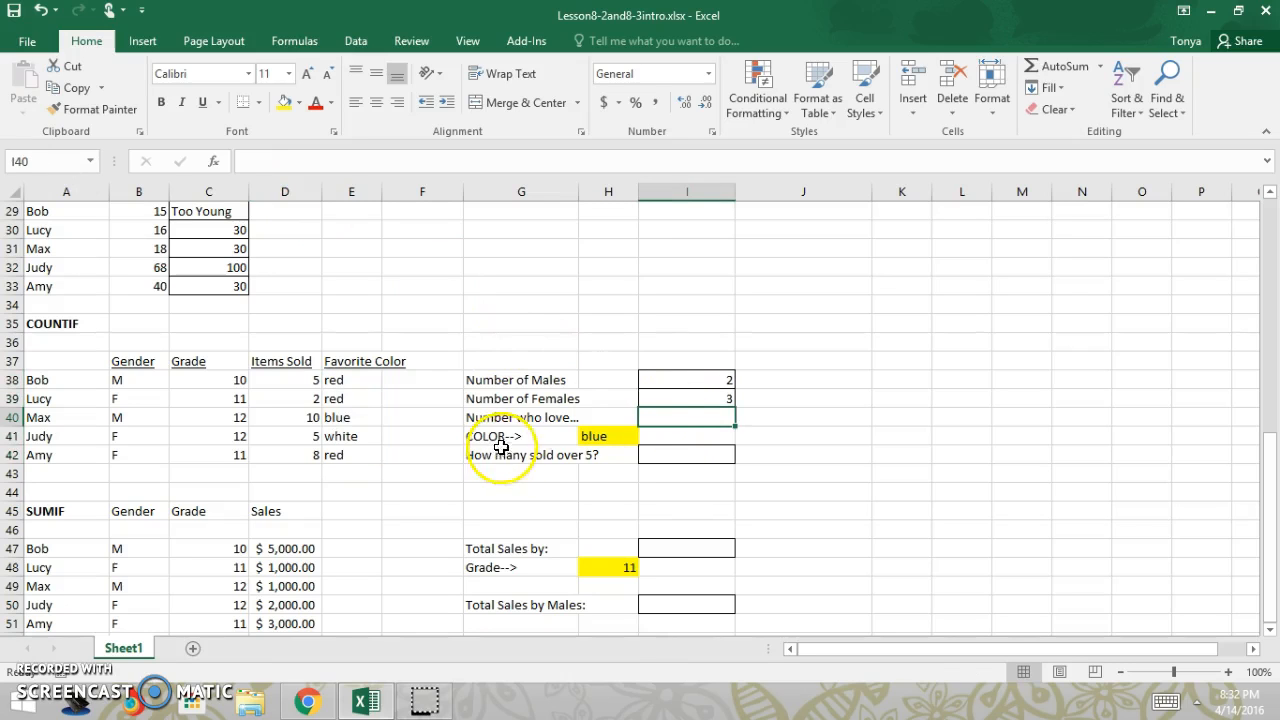
pyautogui.click(213, 161)
pyautogui.click(862, 360)
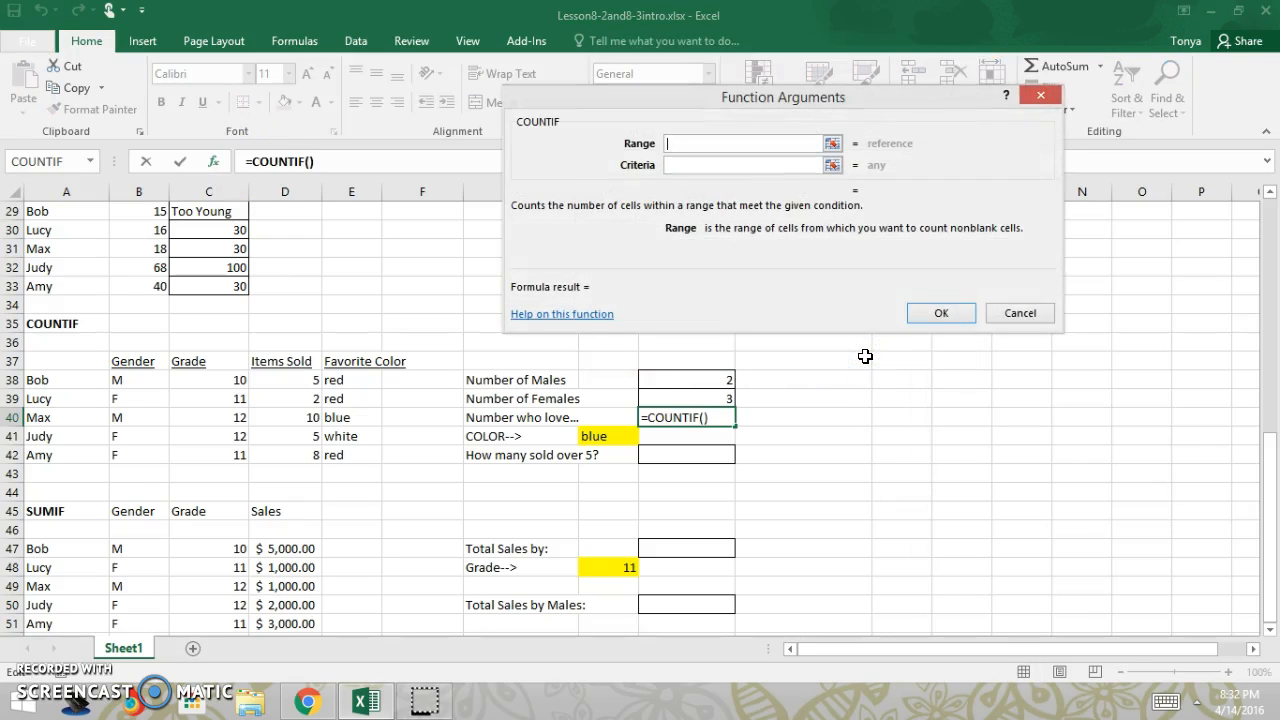
pyautogui.write('colors')
pyautogui.press('Tab')
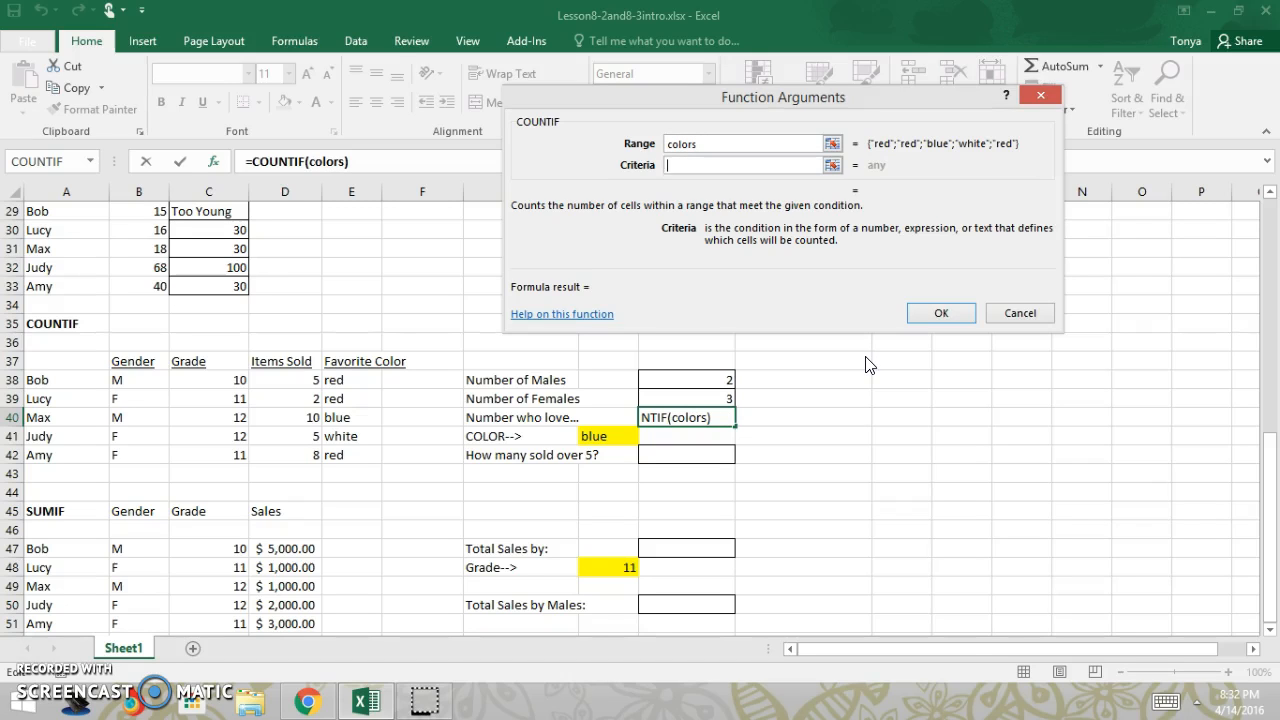
# - Set the COUNTIF criteria to the color cell as the absolute reference $H$41 and complete the formula in I40
pyautogui.click(694, 162)
pyautogui.click(605, 435)
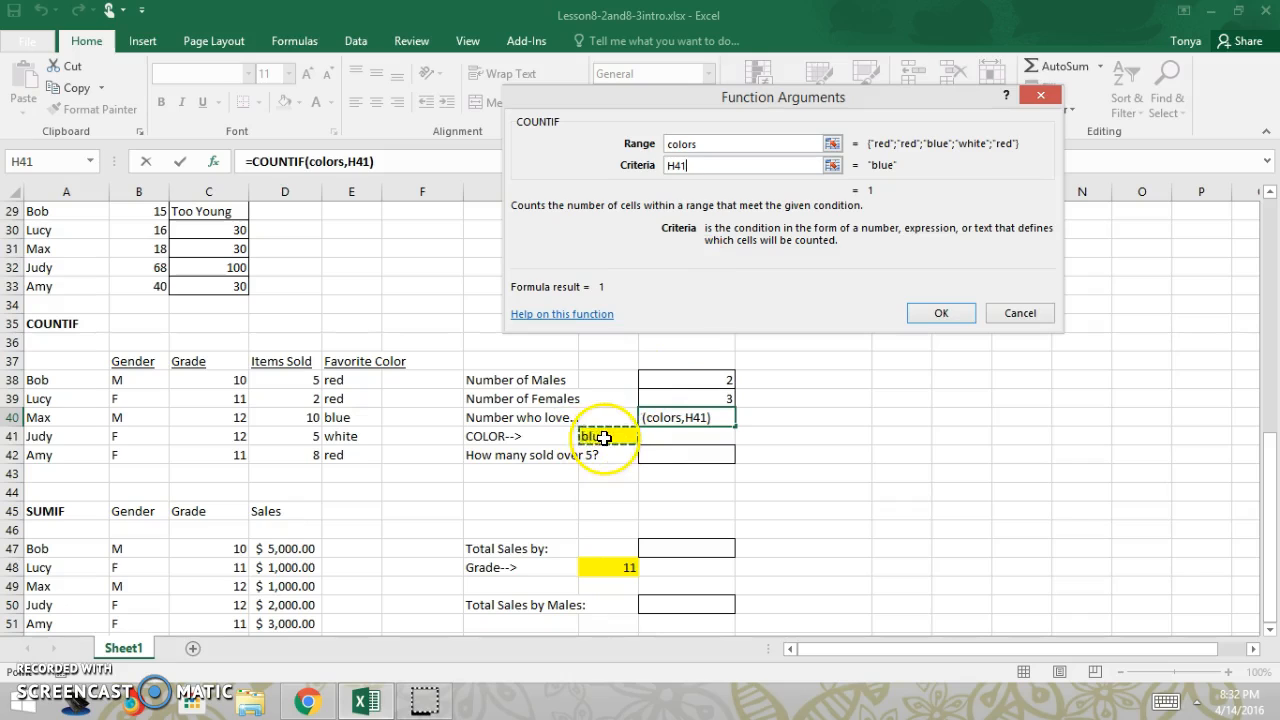
pyautogui.click(669, 165)
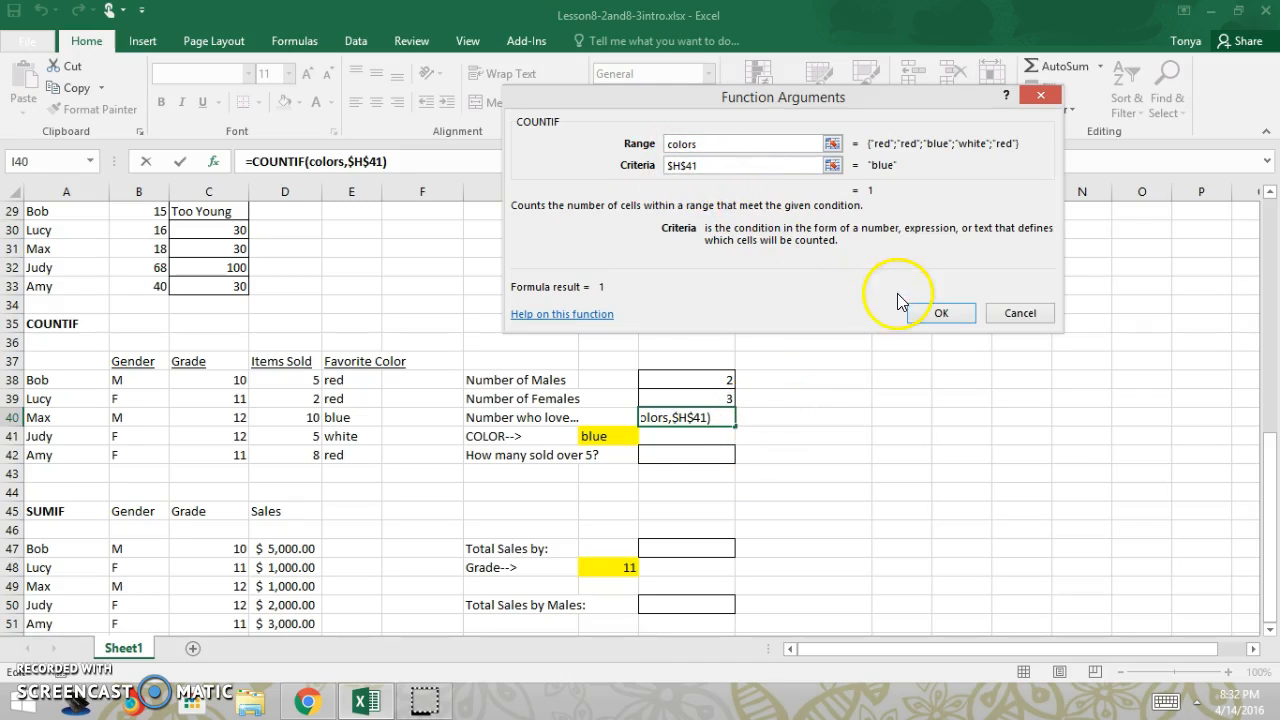
pyautogui.click(935, 314)
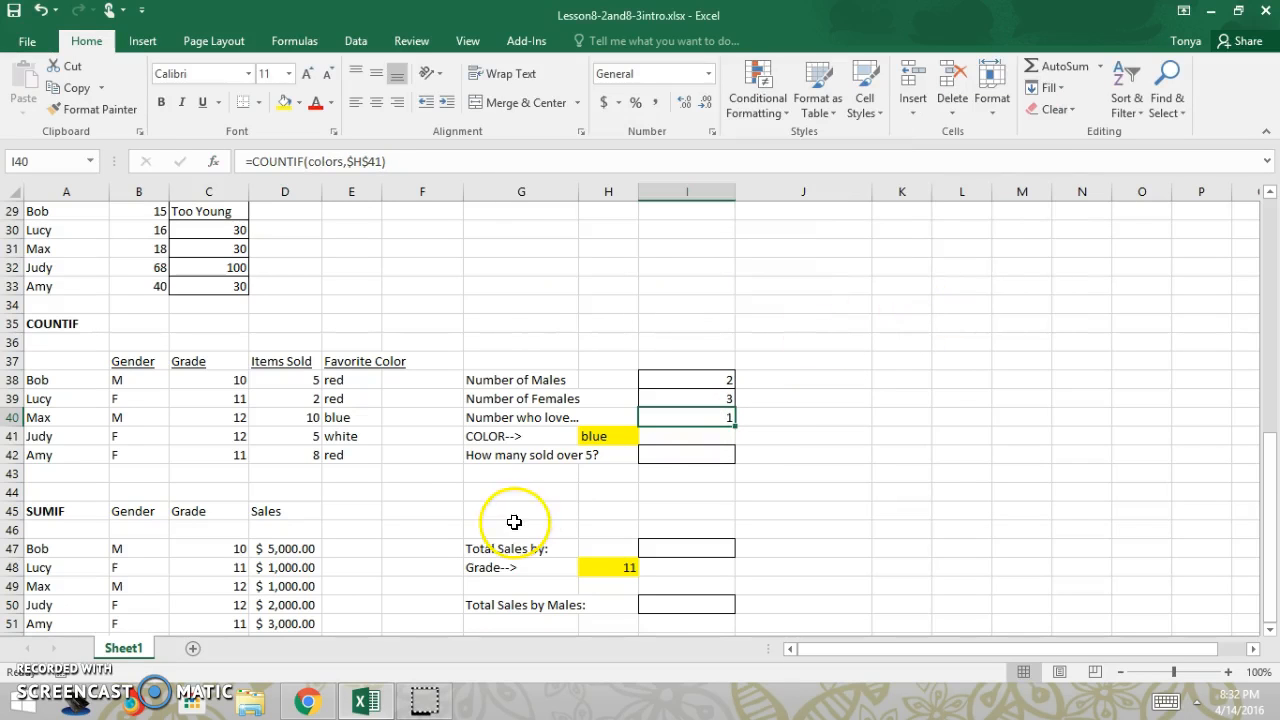
# - Change the color in H41 to red and check the count formula in I40
pyautogui.click(604, 438)
pyautogui.write('red')
pyautogui.press('Return')
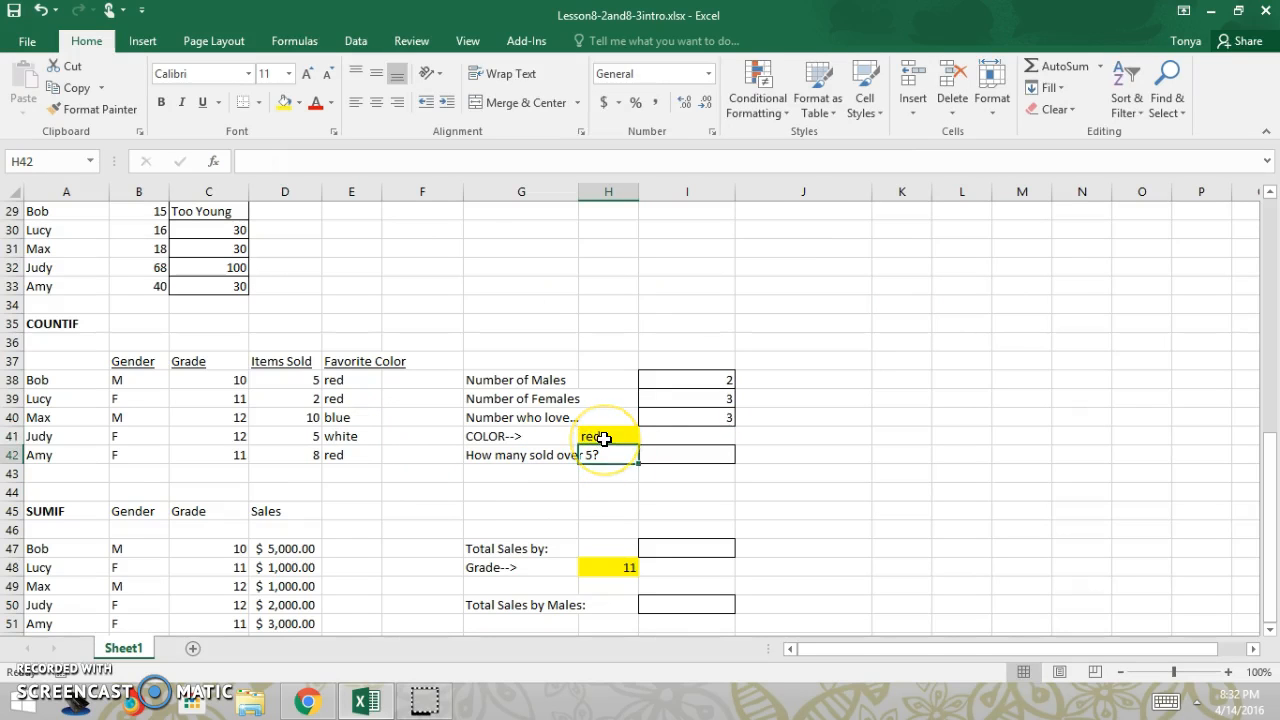
pyautogui.click(687, 415)
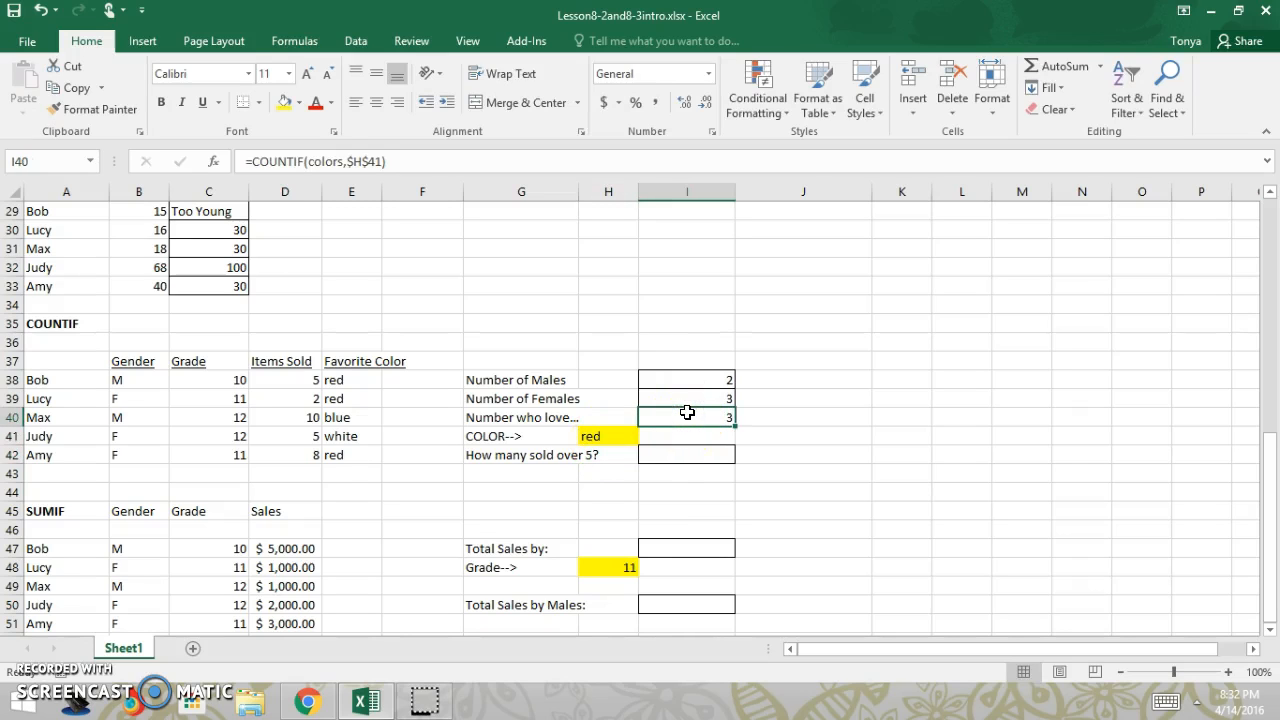
# - Insert a COUNTIF function in I42 for How many sold over 5, using Items Sold cells D38:D42 as the range
pyautogui.click(676, 461)
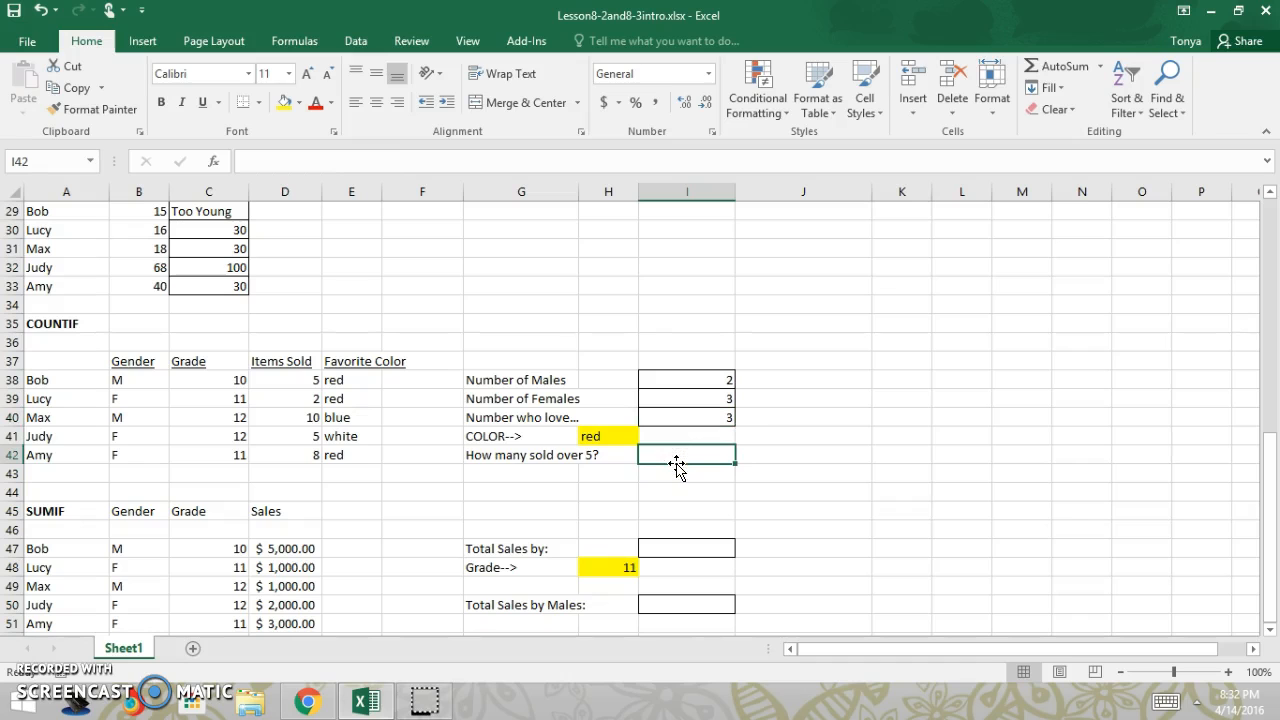
pyautogui.click(216, 160)
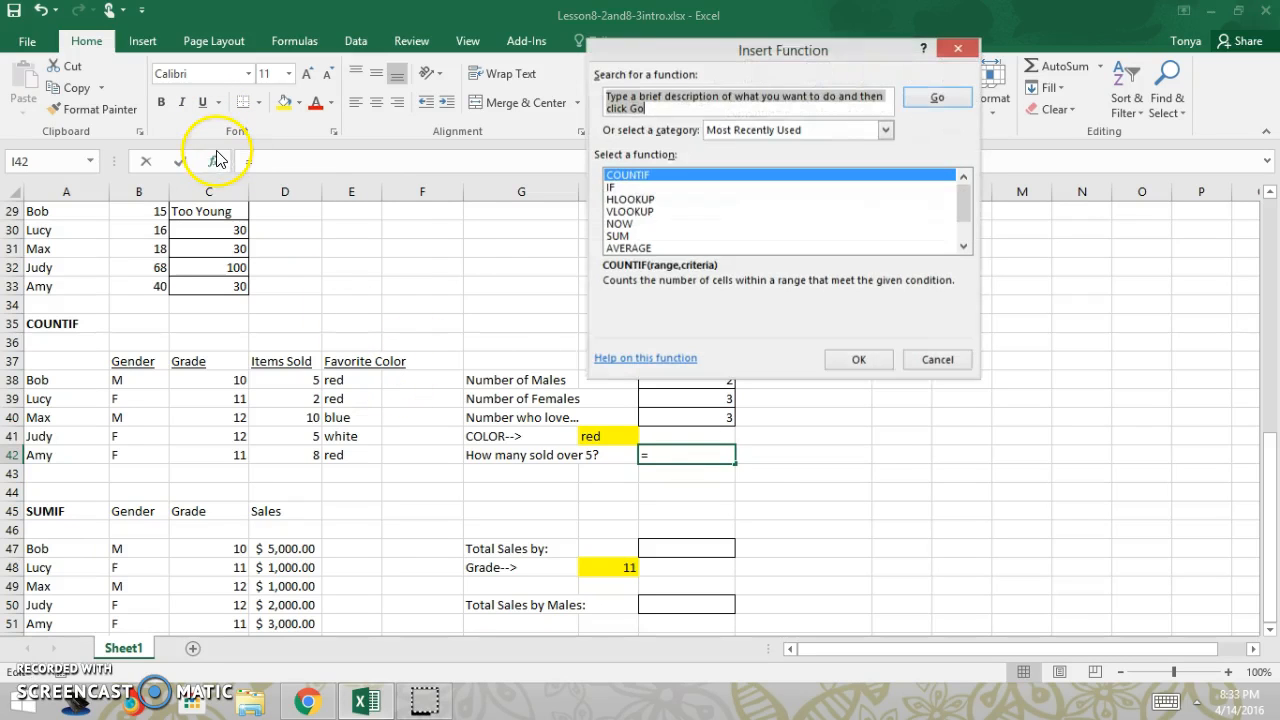
pyautogui.click(858, 360)
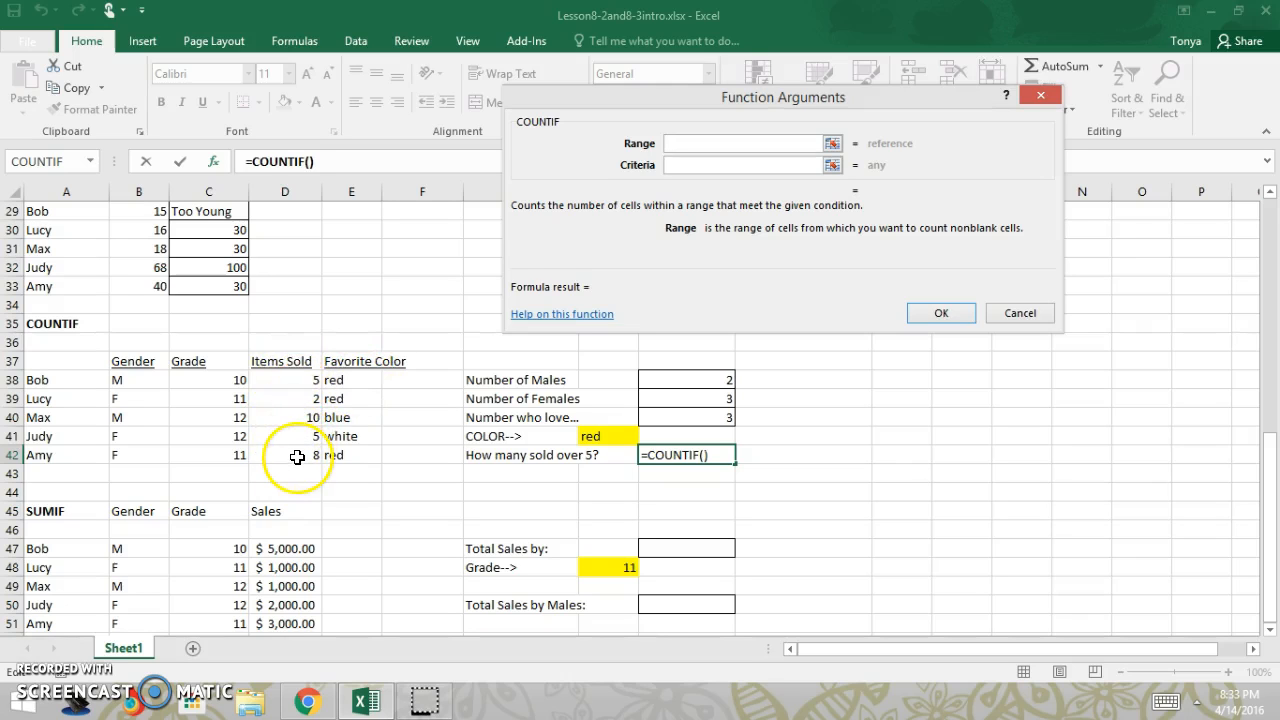
pyautogui.moveTo(300, 380); pyautogui.dragTo(297, 455)
# - Make the COUNTIF range for Items Sold absolute as $D$38:$D$42
pyautogui.click(668, 144)
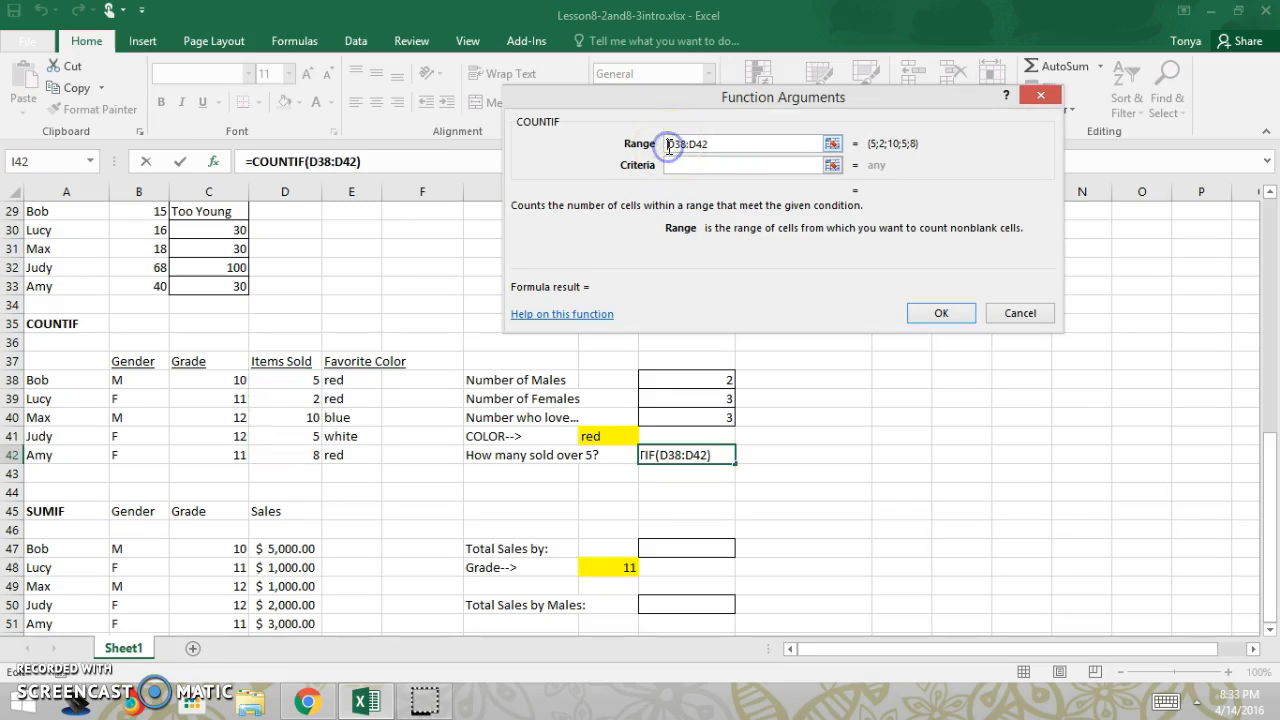
pyautogui.write('$')
pyautogui.click(681, 144)
pyautogui.write('$')
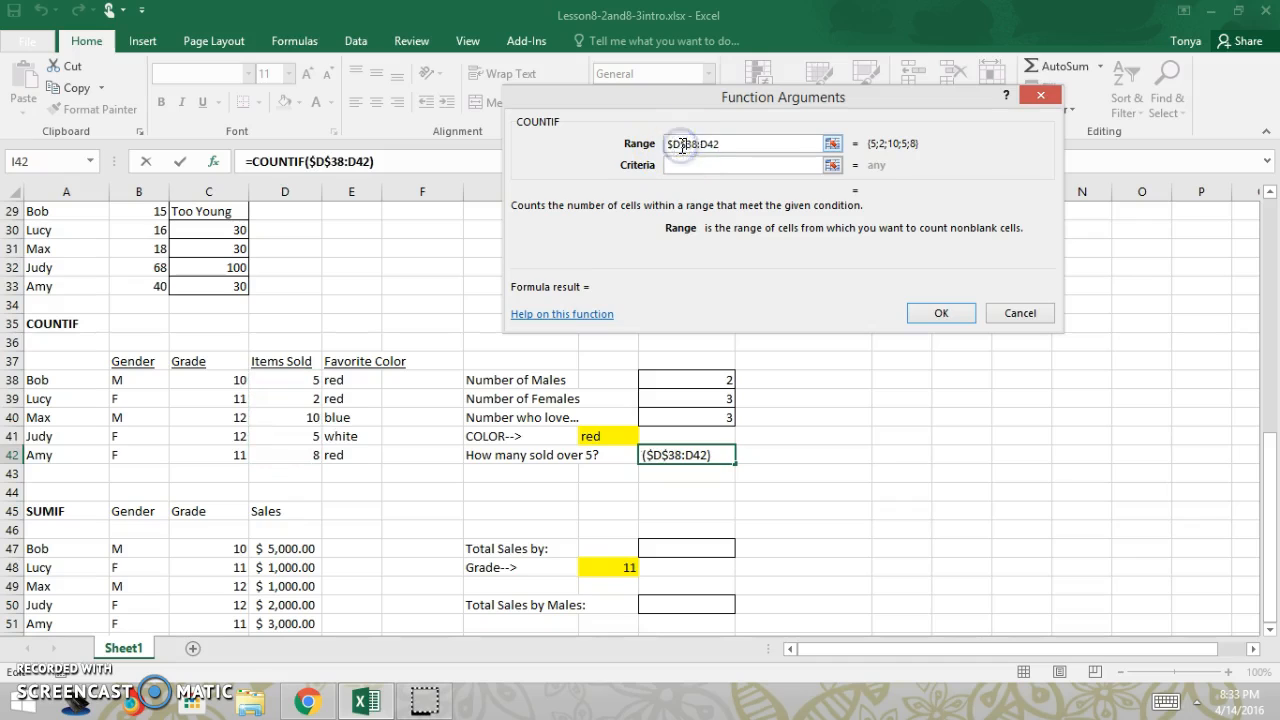
pyautogui.click(702, 144)
pyautogui.write('$')
pyautogui.click(717, 144)
pyautogui.write('$D$')
# - Set the COUNTIF criteria to ">5" and complete the formula in I42
pyautogui.click(699, 164)
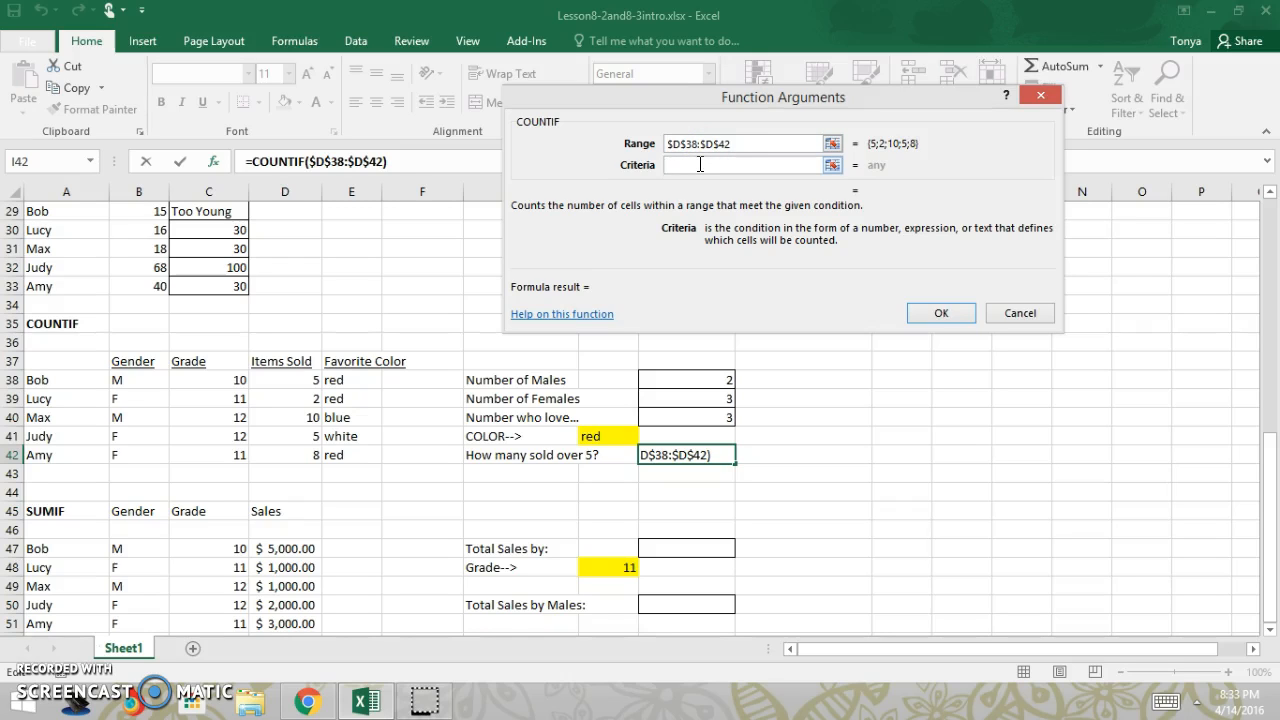
pyautogui.write('>5')
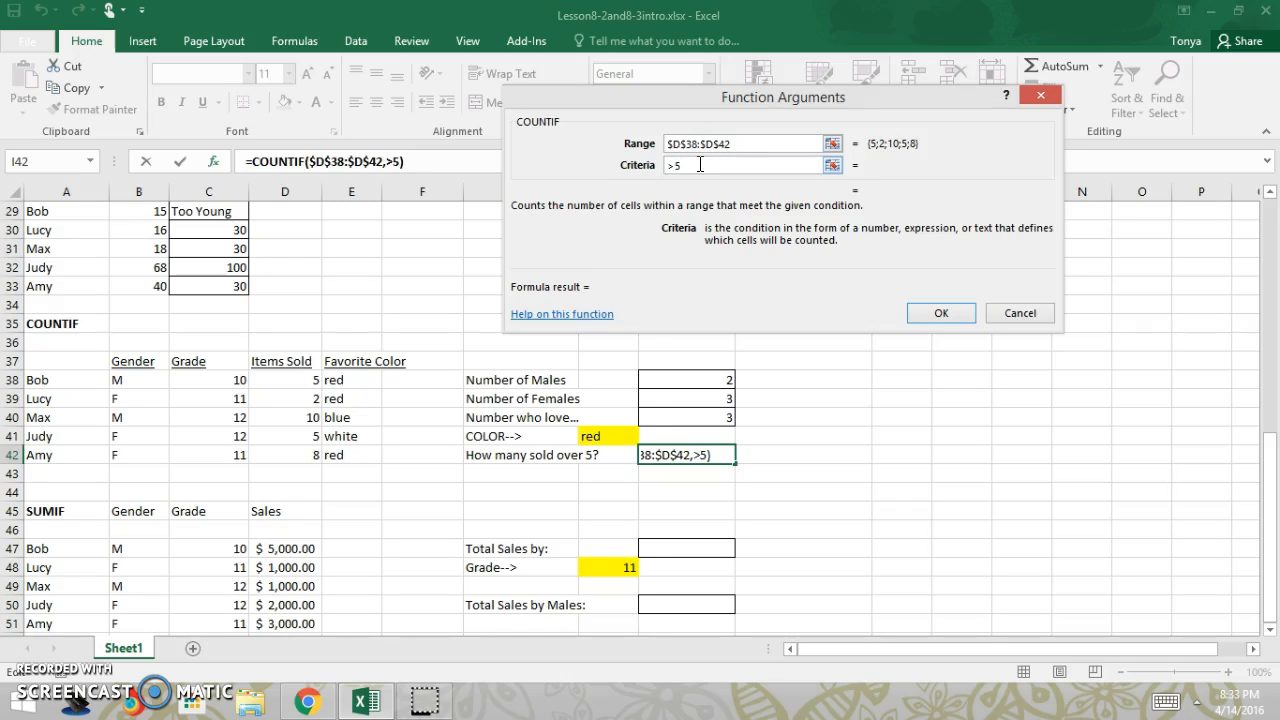
pyautogui.press('Tab')
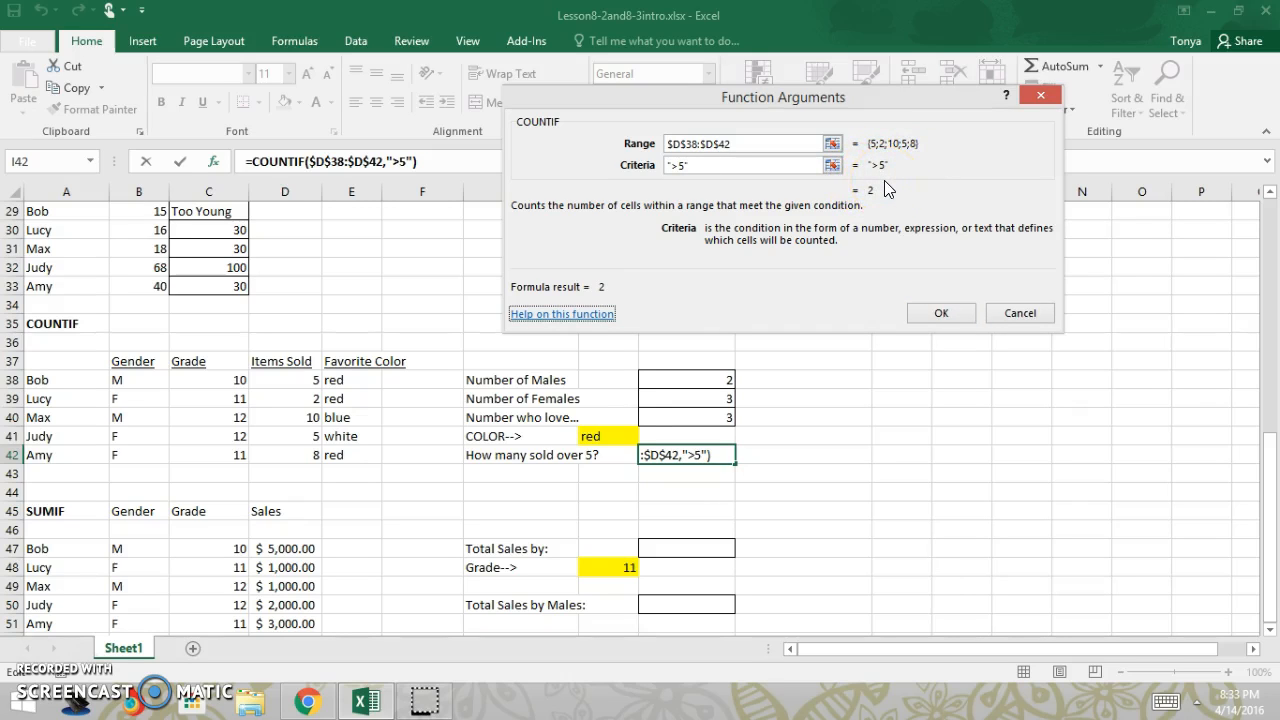
pyautogui.click(760, 166)
pyautogui.press('BackSpace')
pyautogui.press('BackSpace')
pyautogui.press('BackSpace')
pyautogui.press('BackSpace')
pyautogui.click(943, 314)
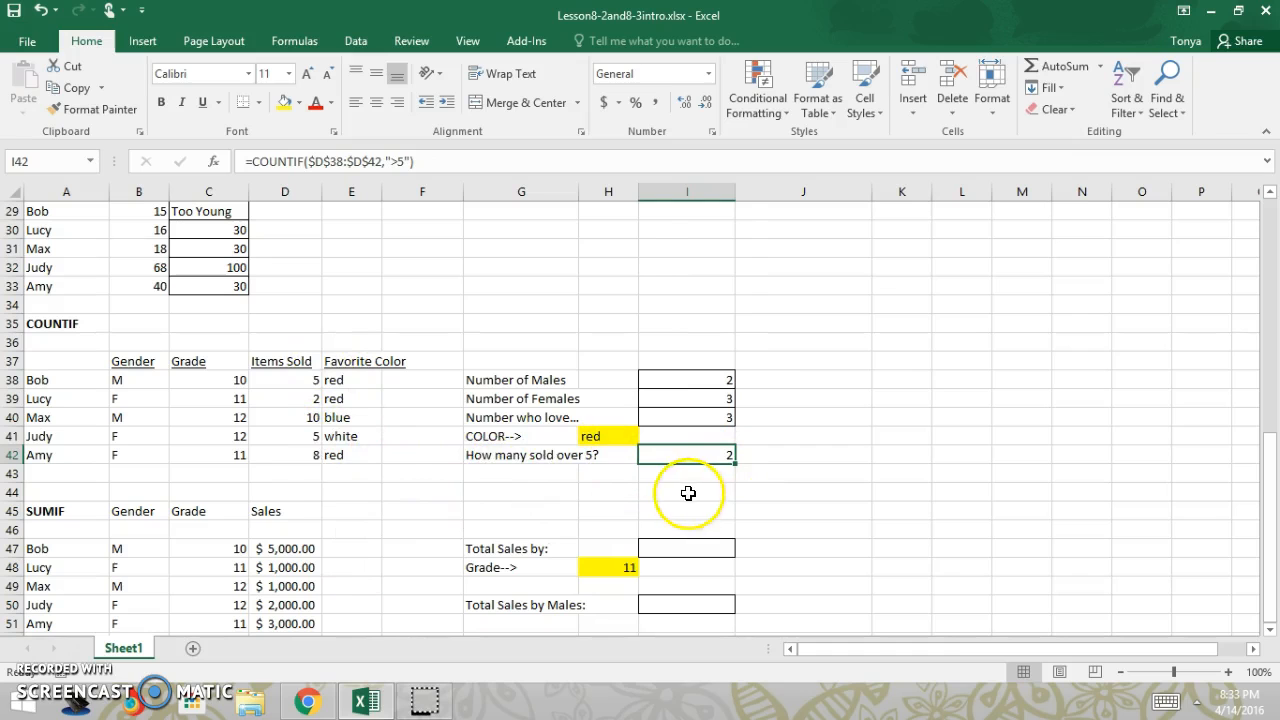
# - Start inserting a function in I47 for Total Sales by grade and search for sumif
pyautogui.moveTo(1273, 453); pyautogui.dragTo(1272, 457)
pyautogui.click(1269, 629)
pyautogui.click(1269, 629)
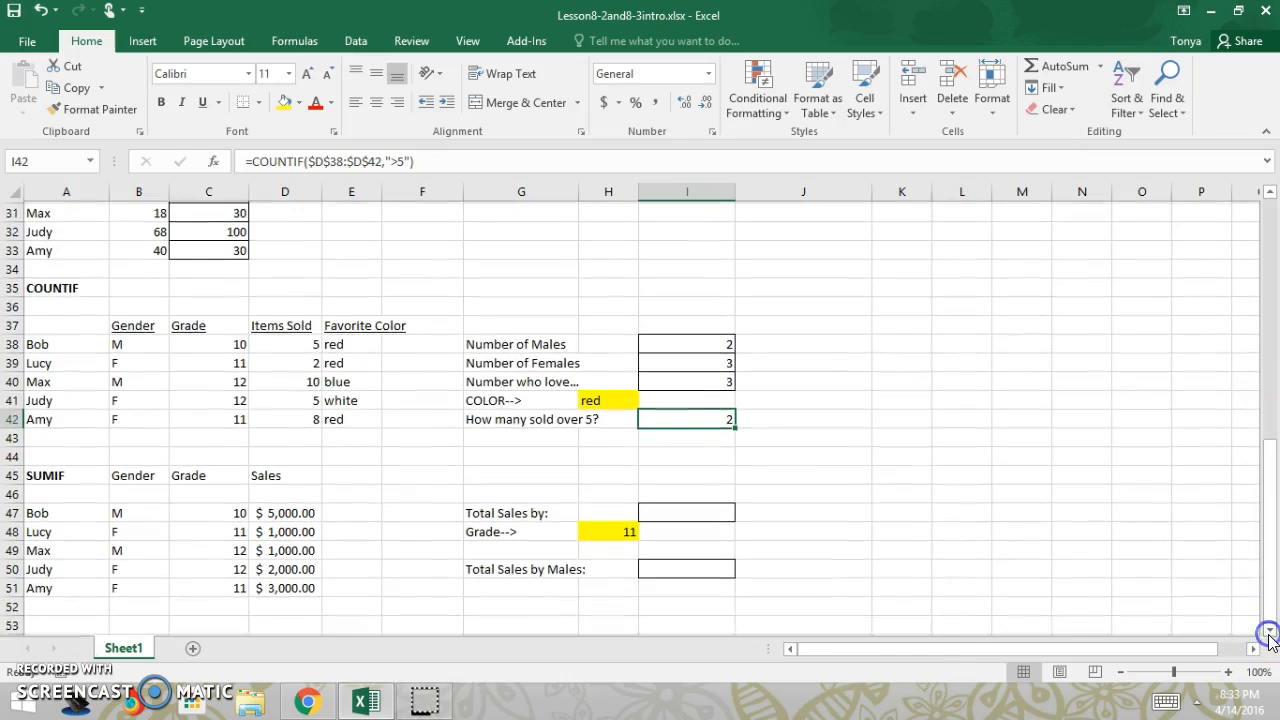
pyautogui.click(1269, 632)
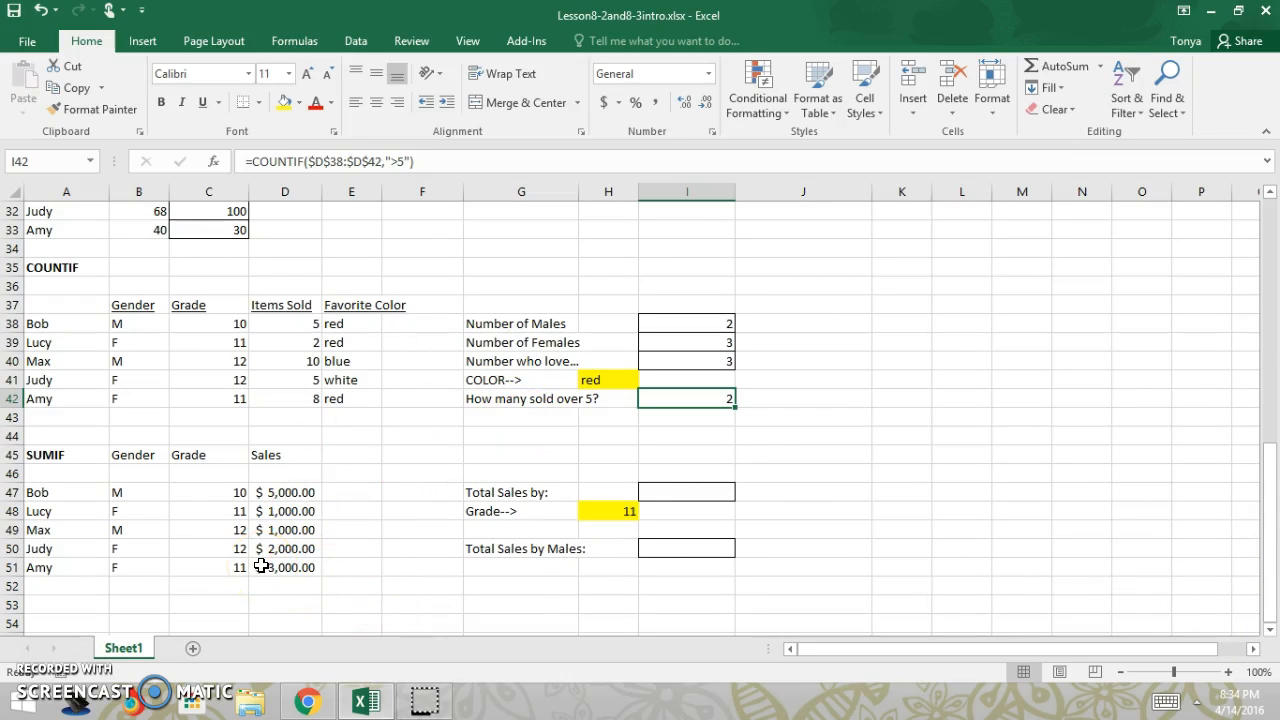
pyautogui.click(690, 493)
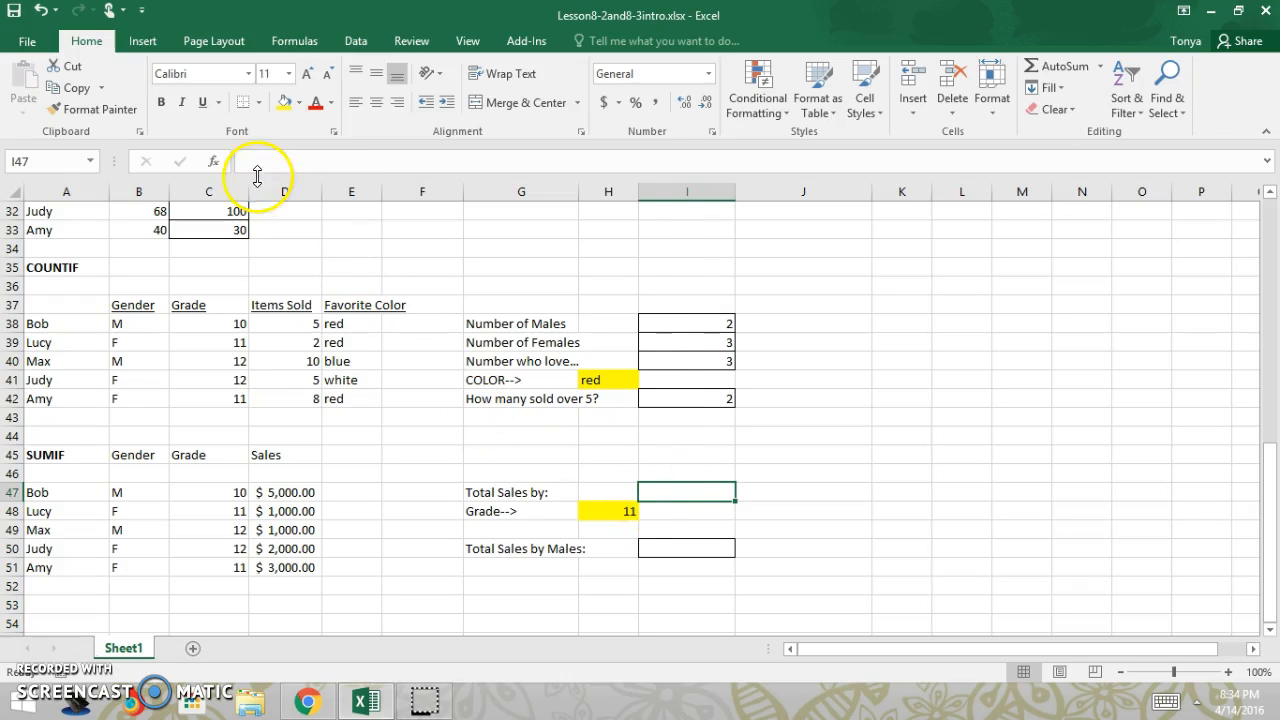
pyautogui.click(213, 163)
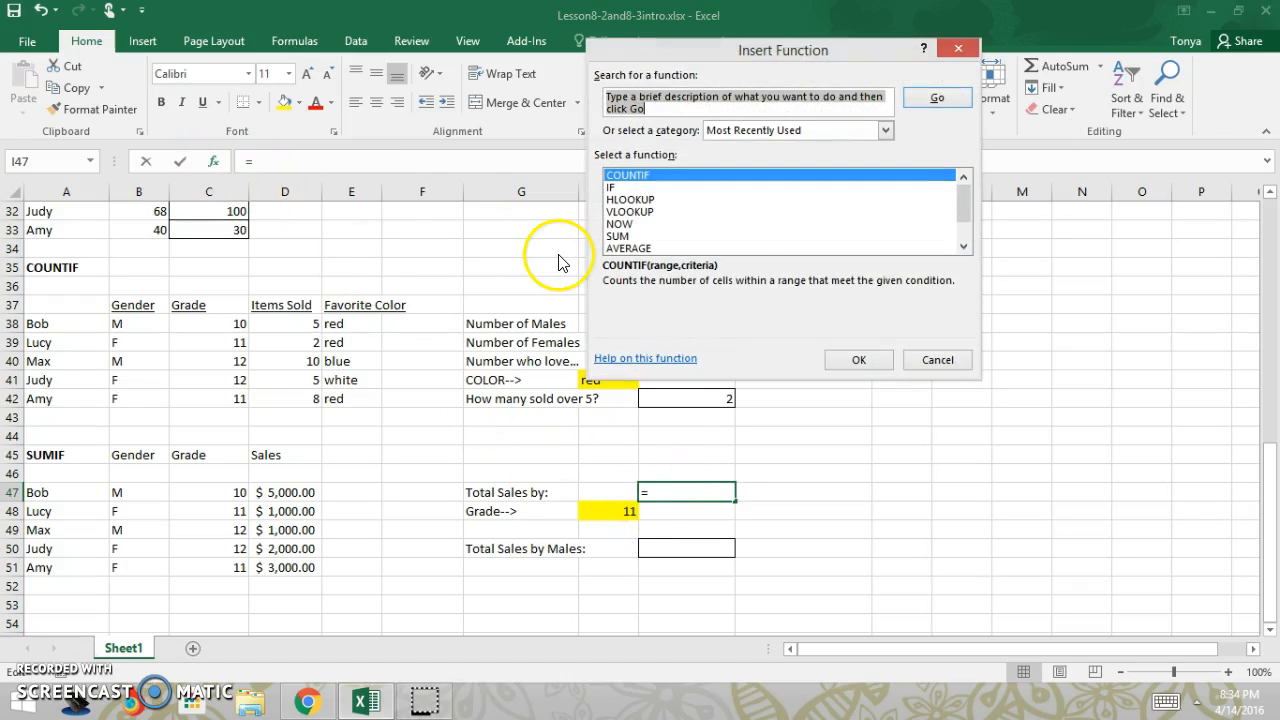
pyautogui.write('sumif')
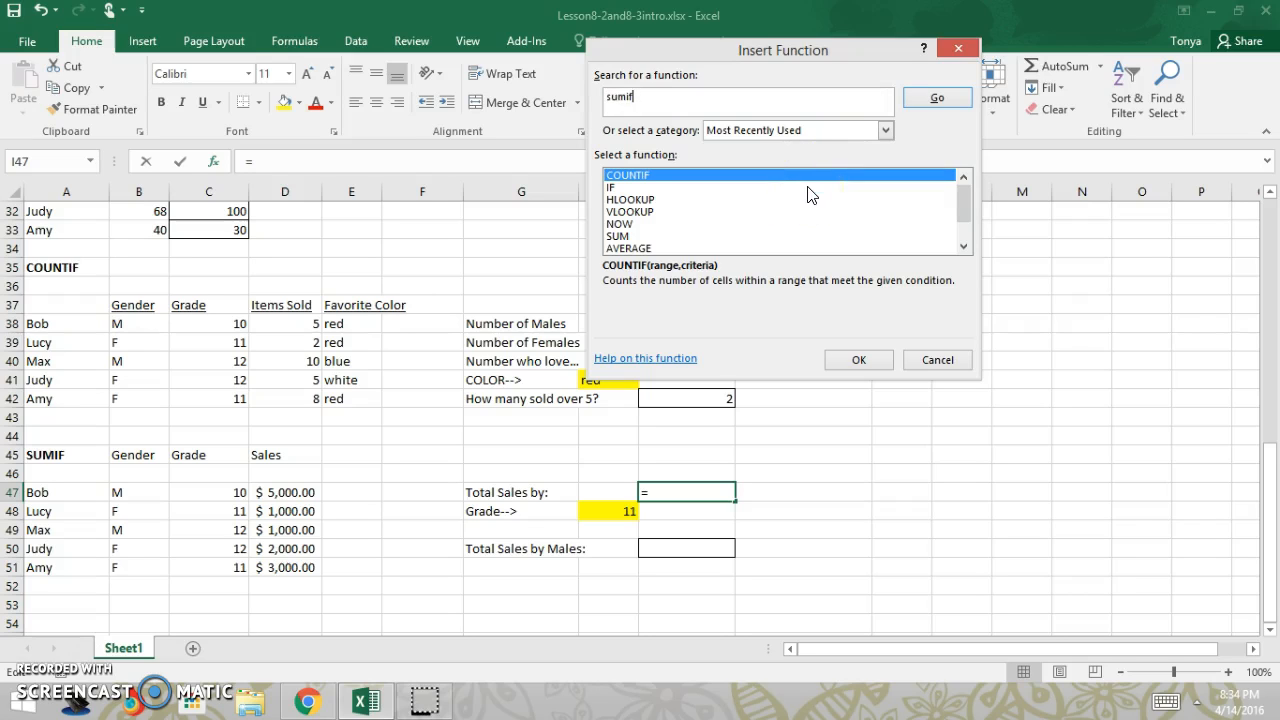
pyautogui.press('Return')
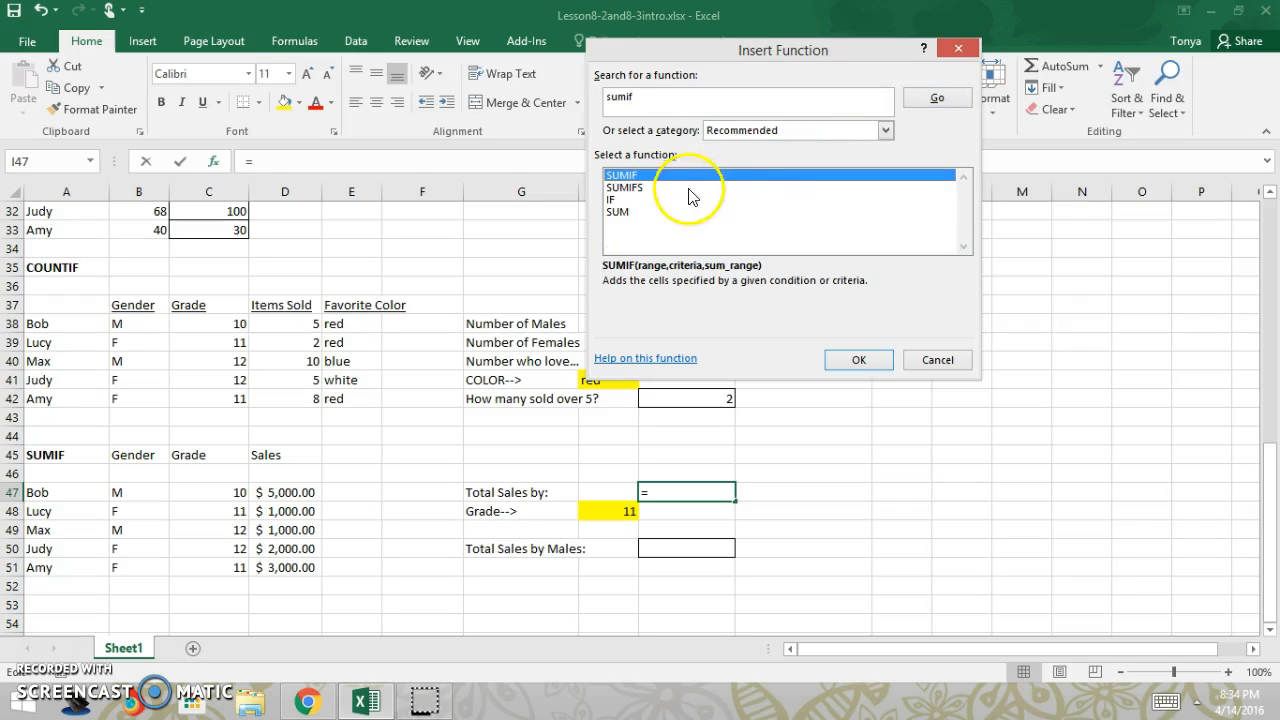
# - Compare the syntax descriptions of SUMIFS and SUMIF, ending with SUMIF selected
pyautogui.click(642, 189)
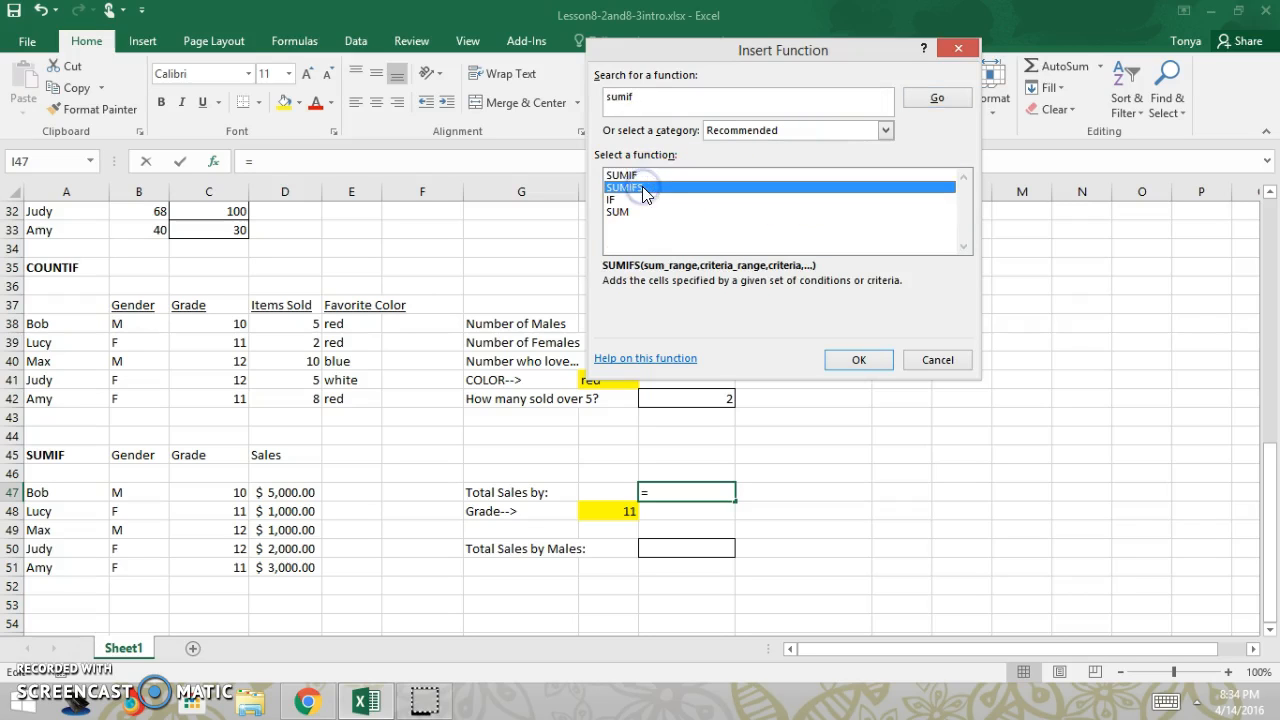
pyautogui.click(641, 176)
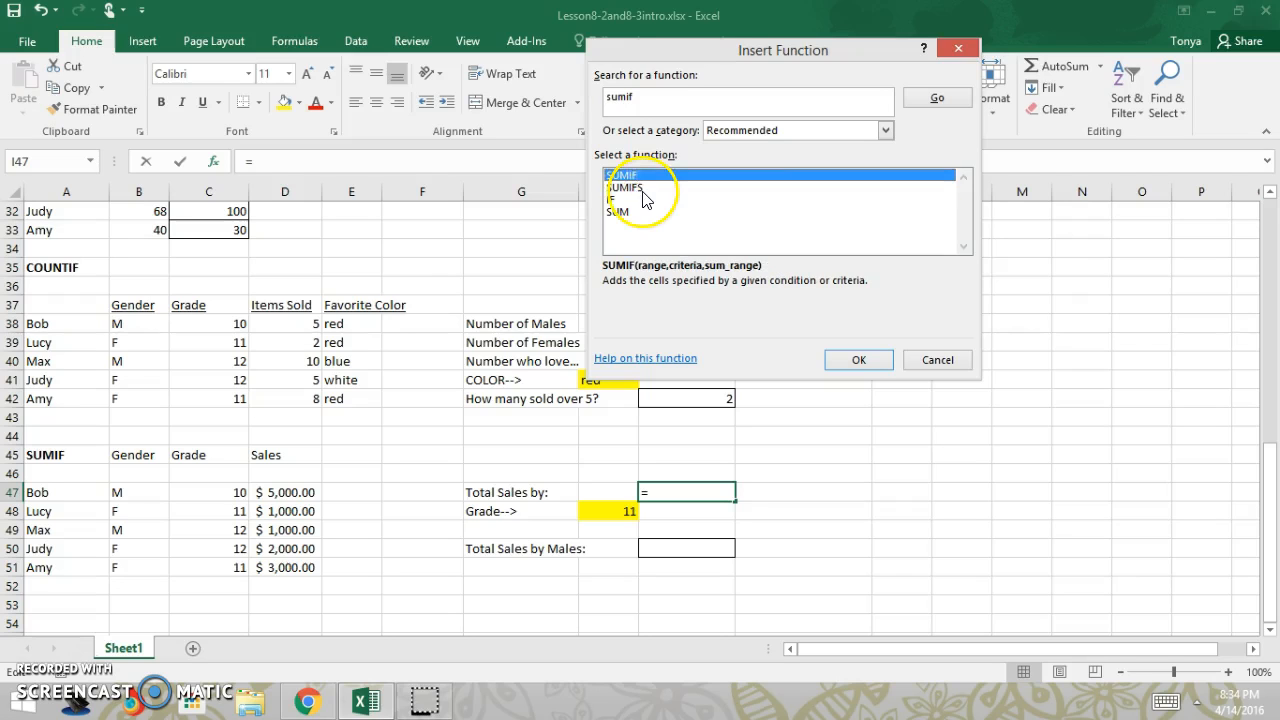
pyautogui.click(643, 188)
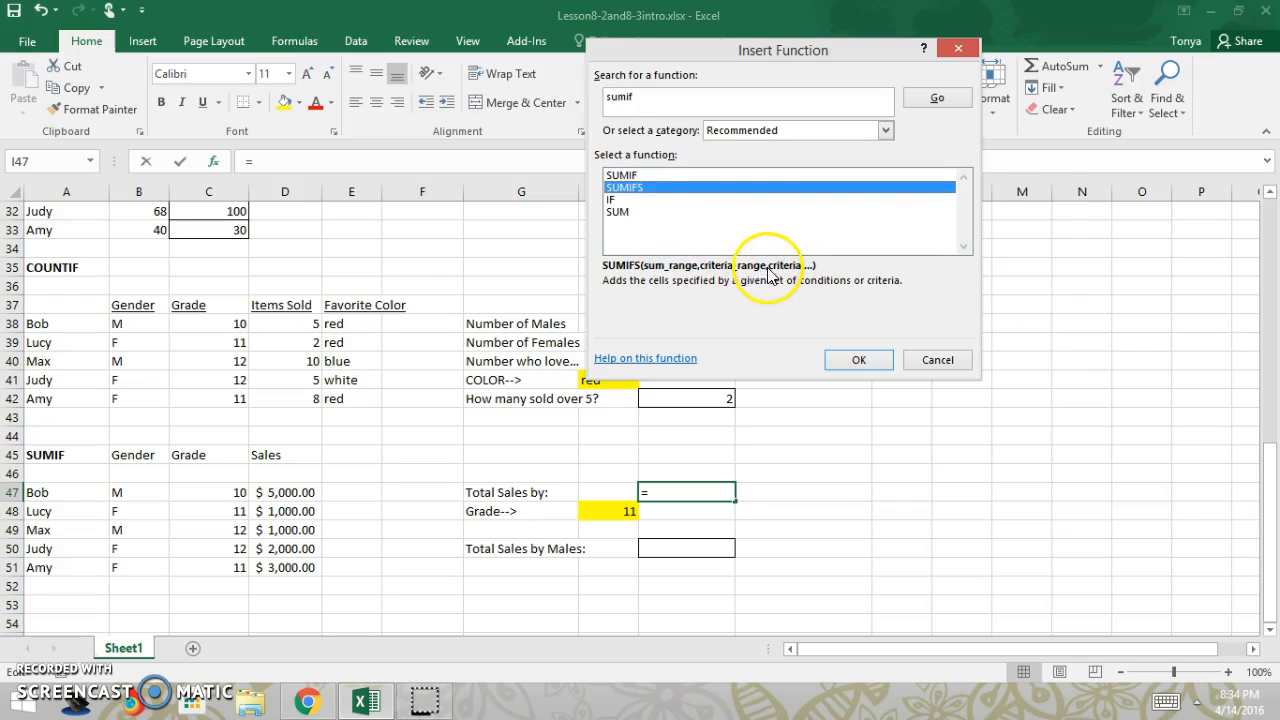
pyautogui.click(640, 176)
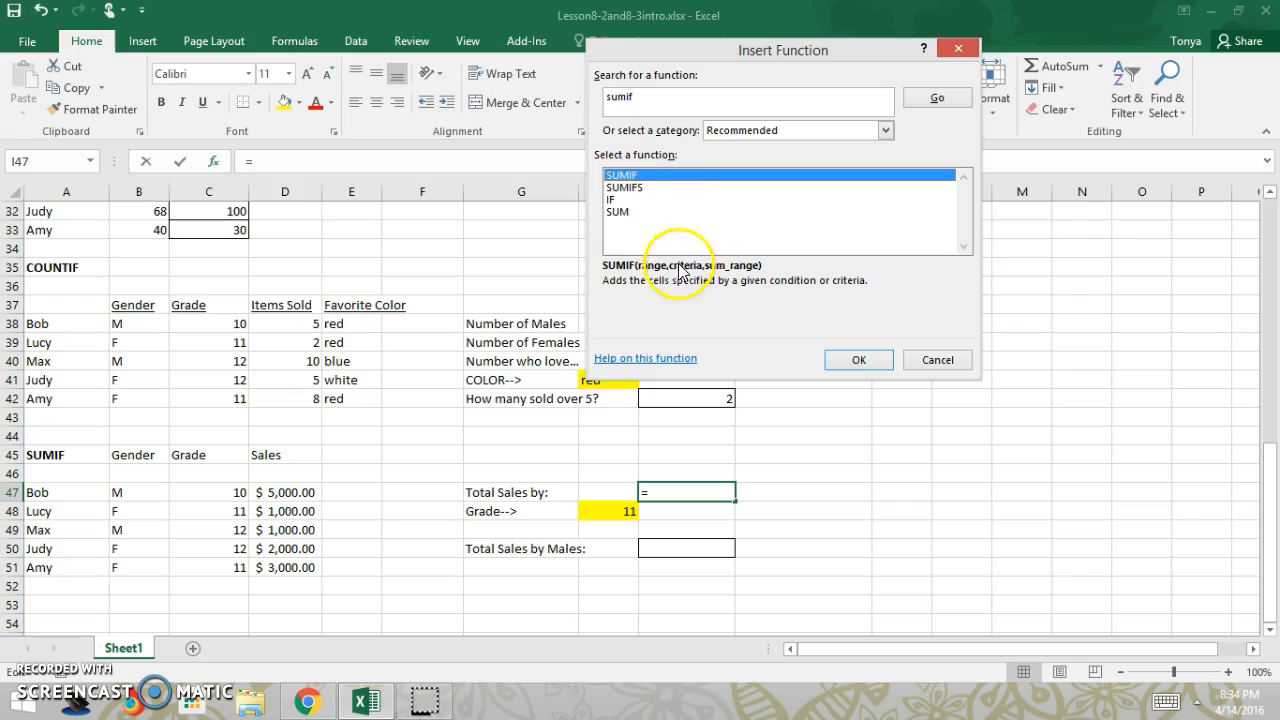
# - Choose SUMIF for the formula in I47 and set its range to the sales cells D47:D51
pyautogui.click(630, 187)
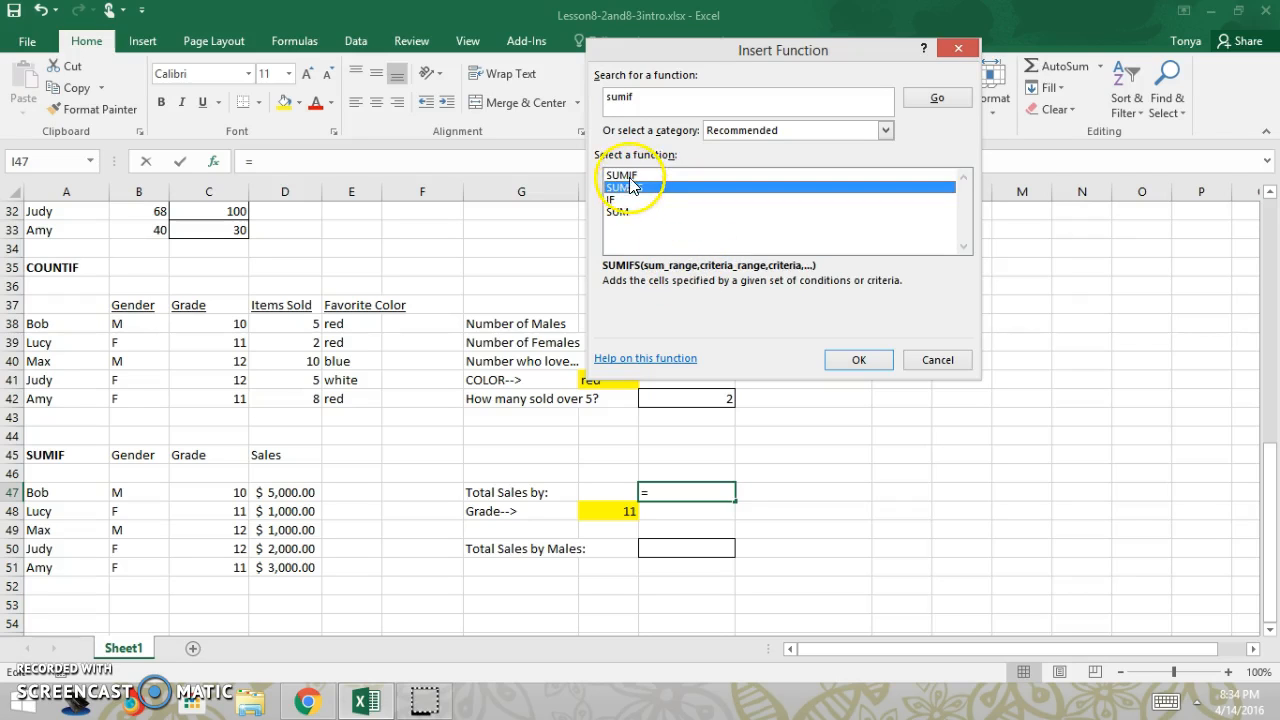
pyautogui.click(628, 176)
pyautogui.click(858, 360)
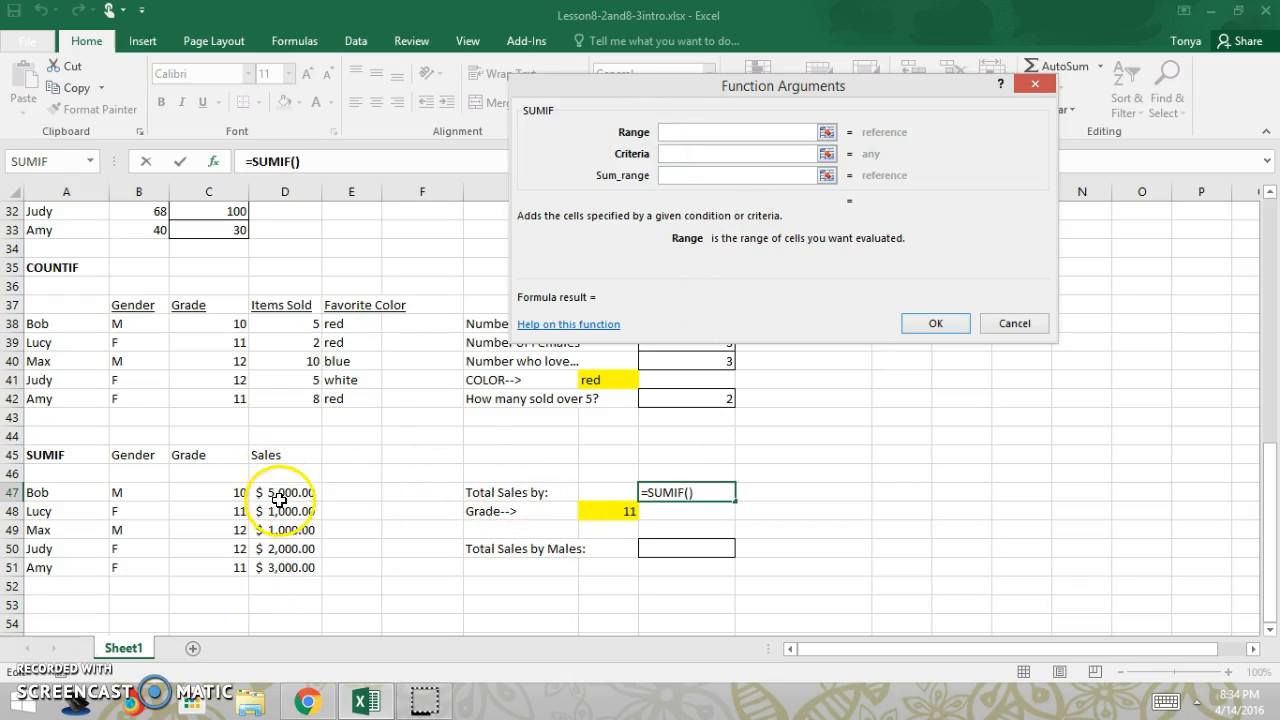
pyautogui.moveTo(282, 497); pyautogui.dragTo(286, 564)
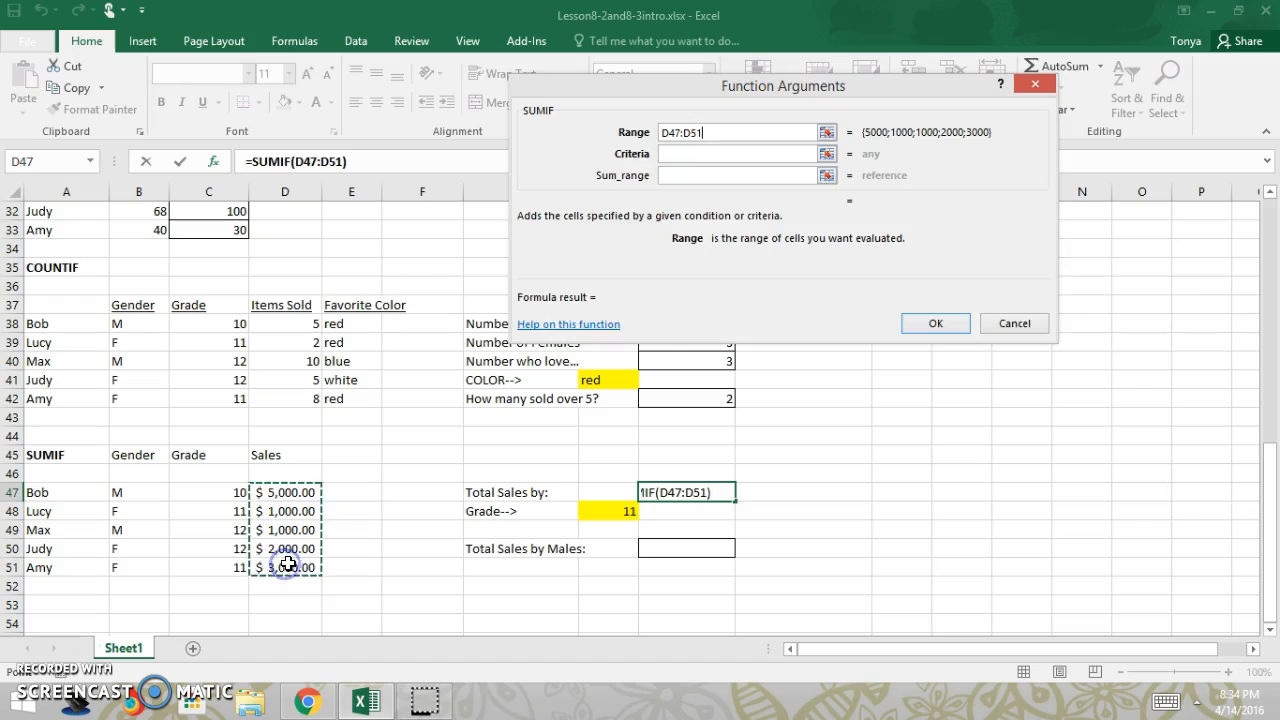
# - Set the SUMIF criteria to the highlighted grade cell as the absolute reference $H$48
pyautogui.click(693, 155)
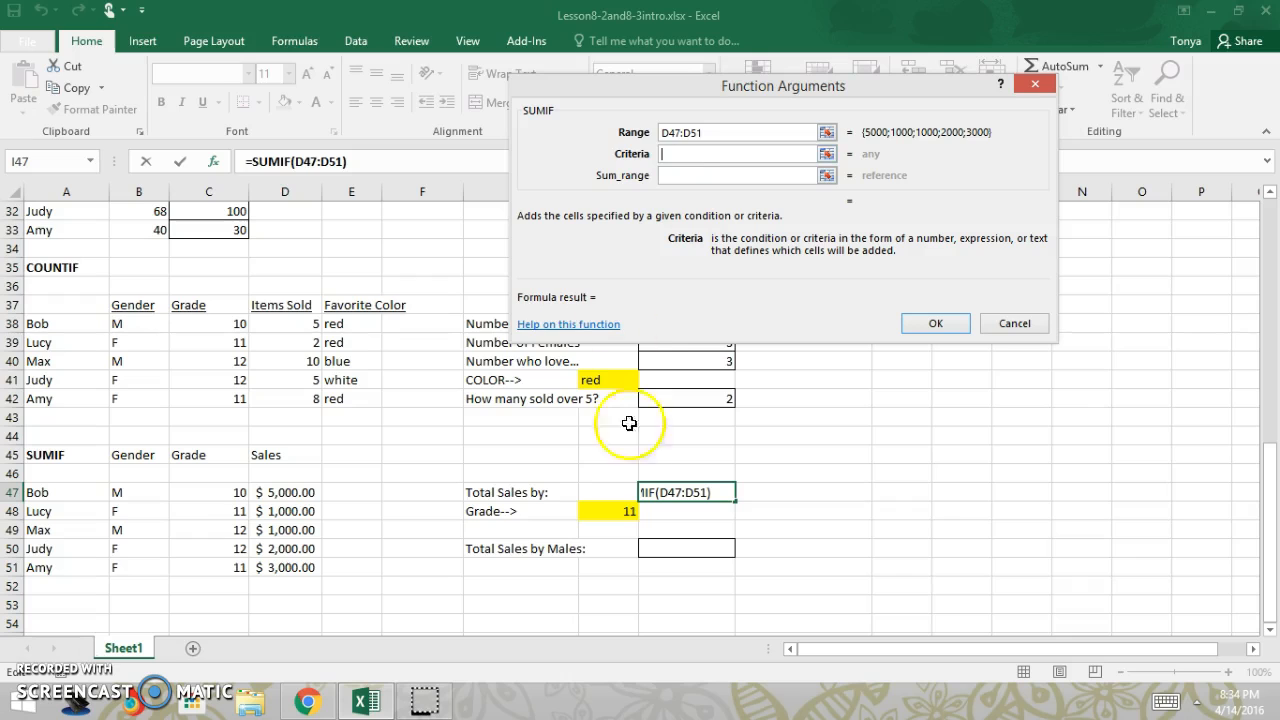
pyautogui.click(620, 514)
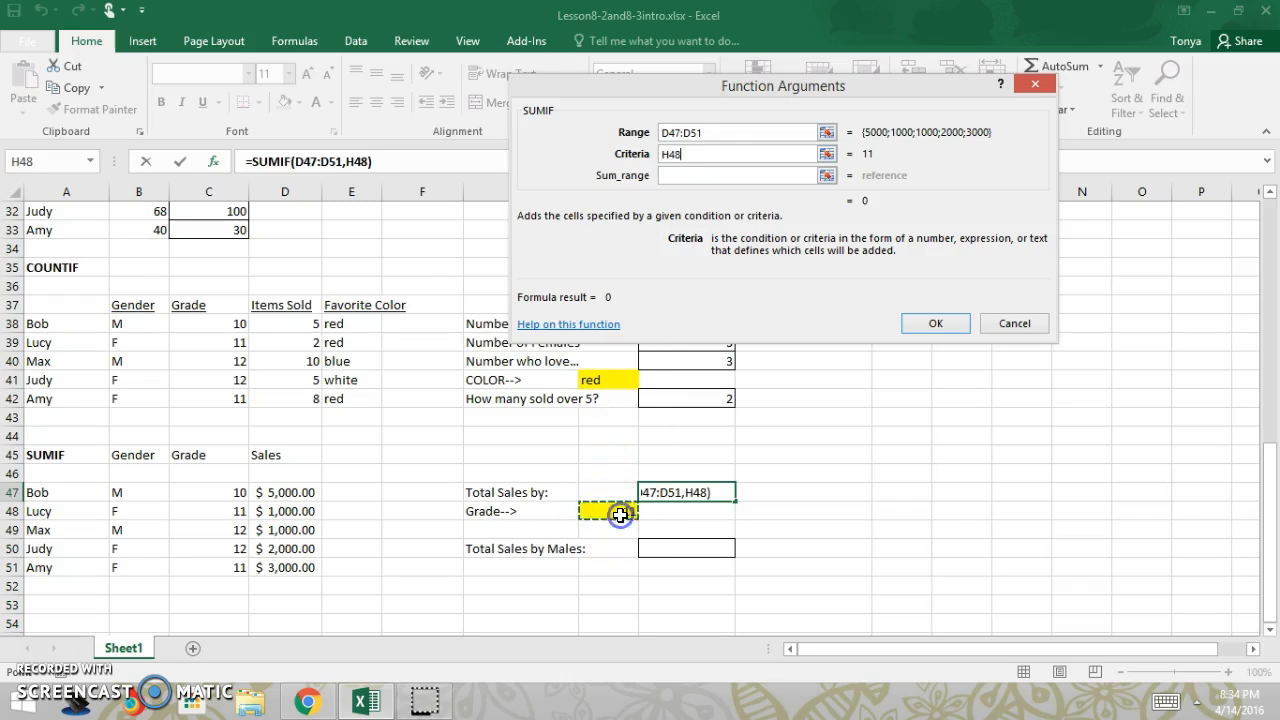
pyautogui.click(663, 155)
pyautogui.write('$H$')
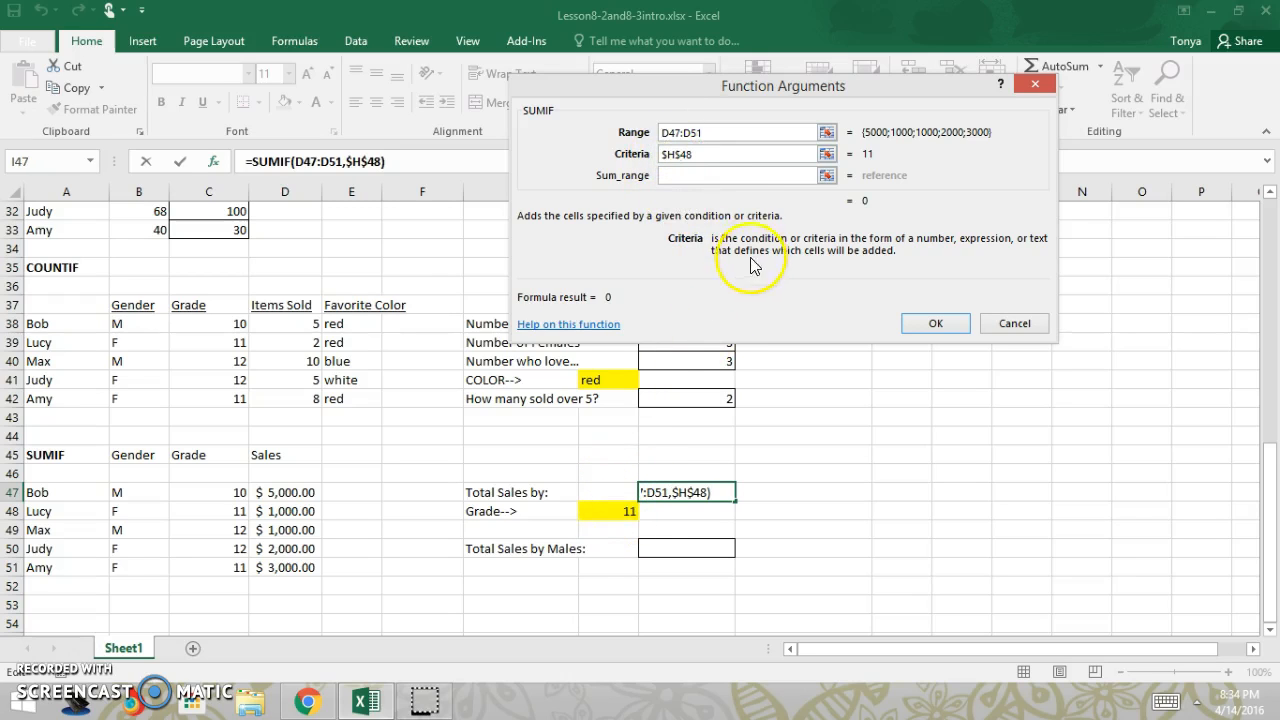
pyautogui.click(703, 177)
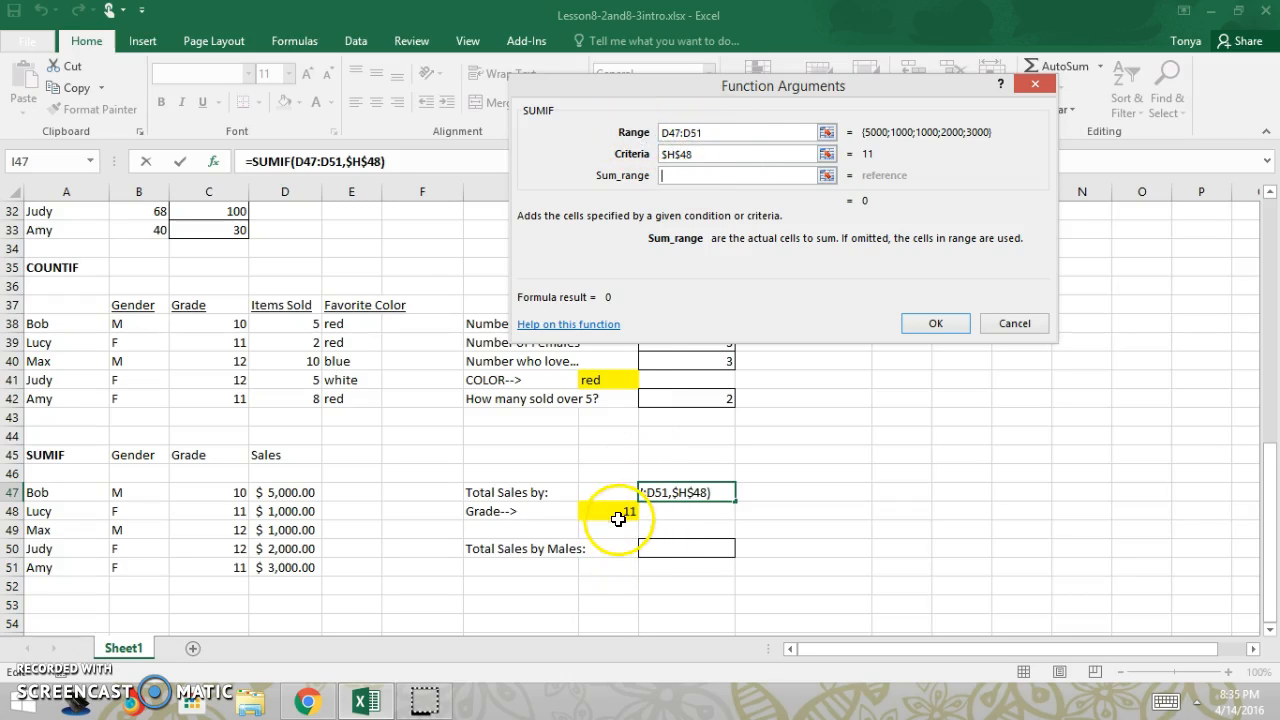
# - Replace the SUMIF range with the grade cells C47:C51
pyautogui.click(631, 129)
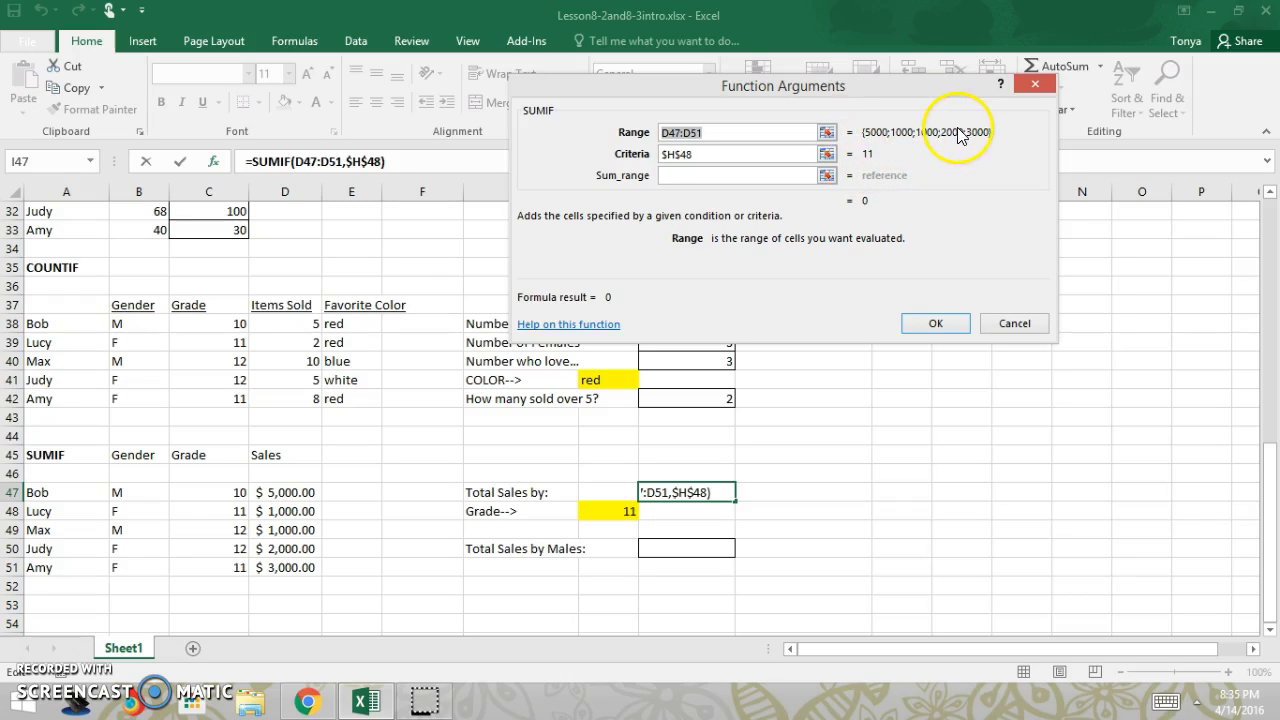
pyautogui.press('BackSpace')
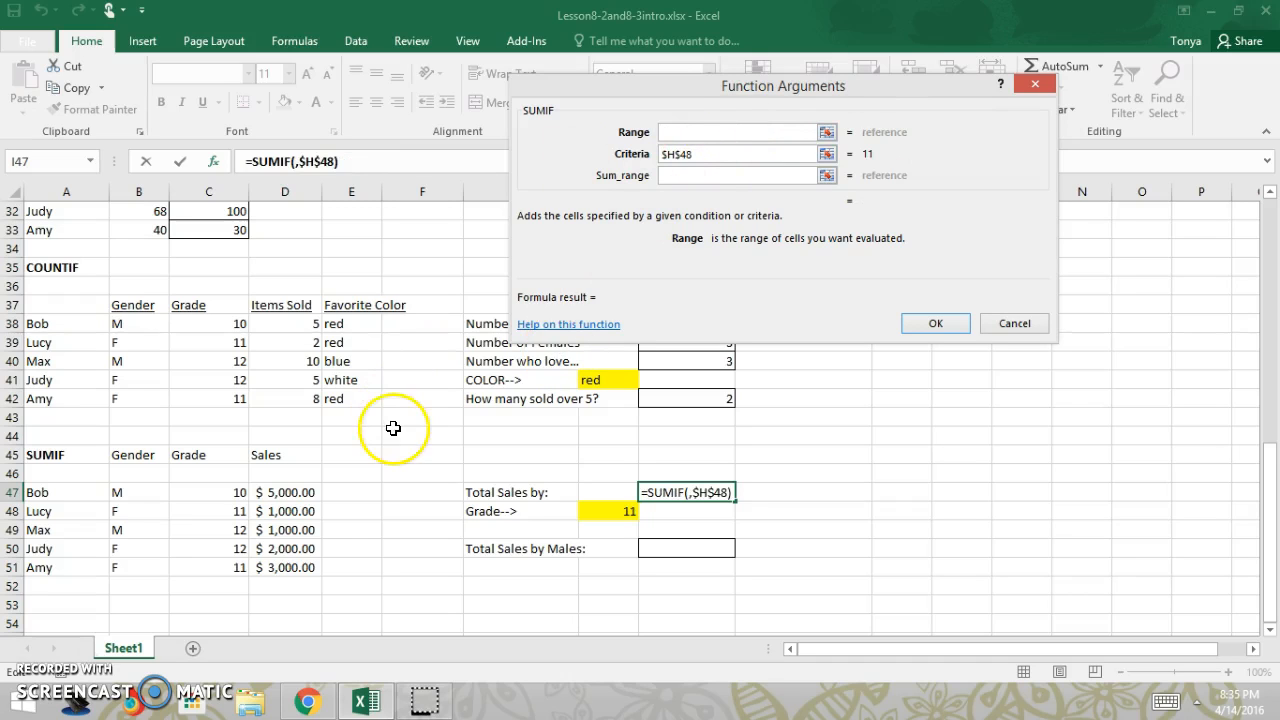
pyautogui.moveTo(224, 494); pyautogui.dragTo(226, 566)
# - Set the sum range to the sales cells D47:D51 and complete the formula in I47
pyautogui.click(690, 180)
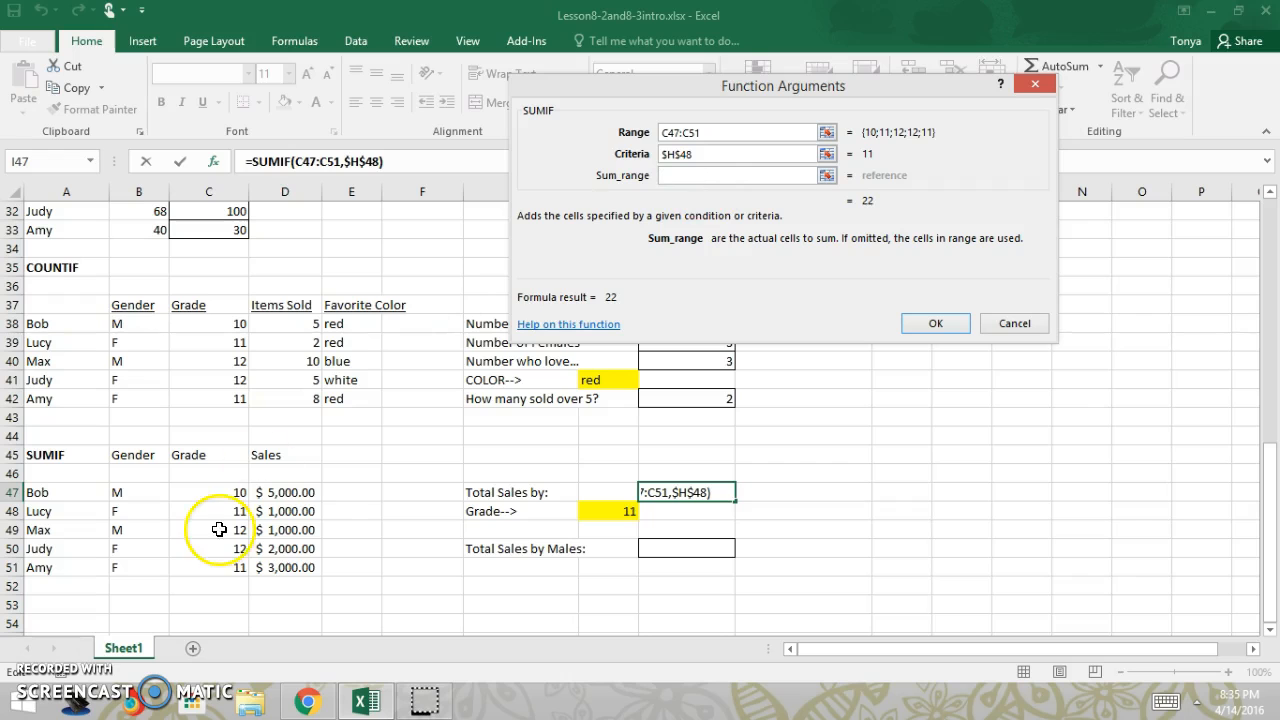
pyautogui.click(313, 497)
pyautogui.moveTo(313, 497); pyautogui.dragTo(312, 567)
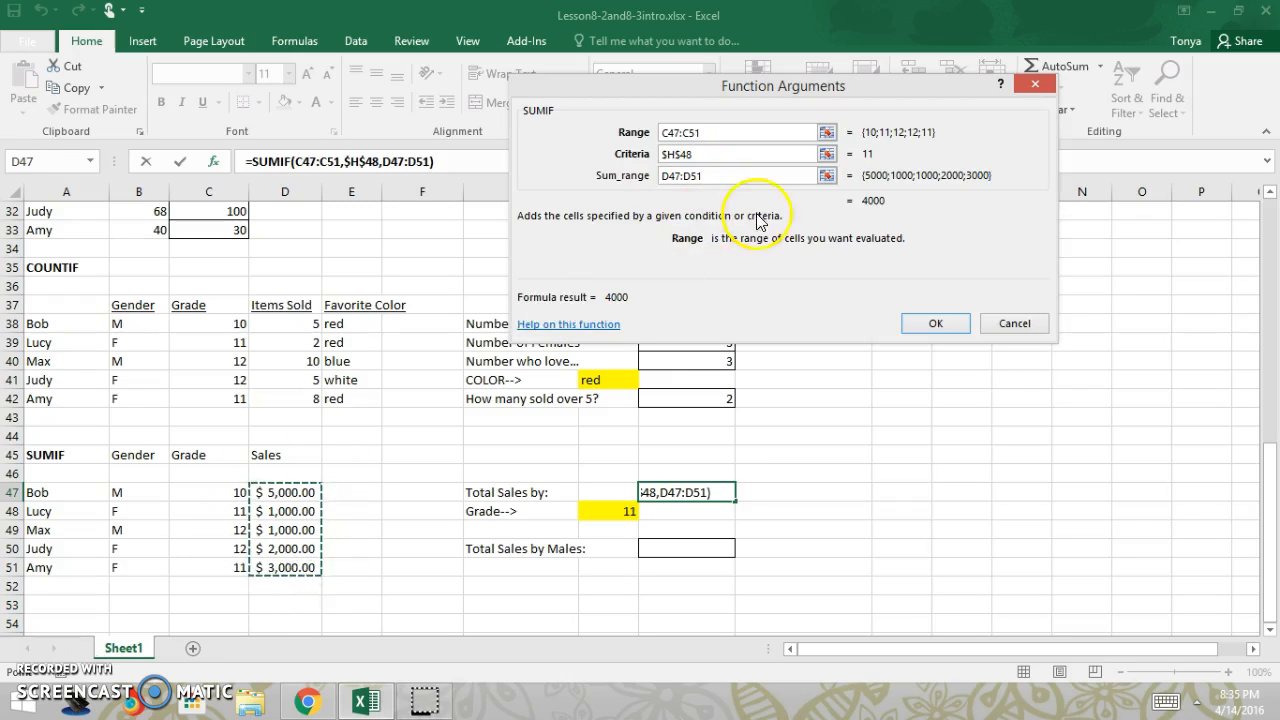
pyautogui.click(940, 324)
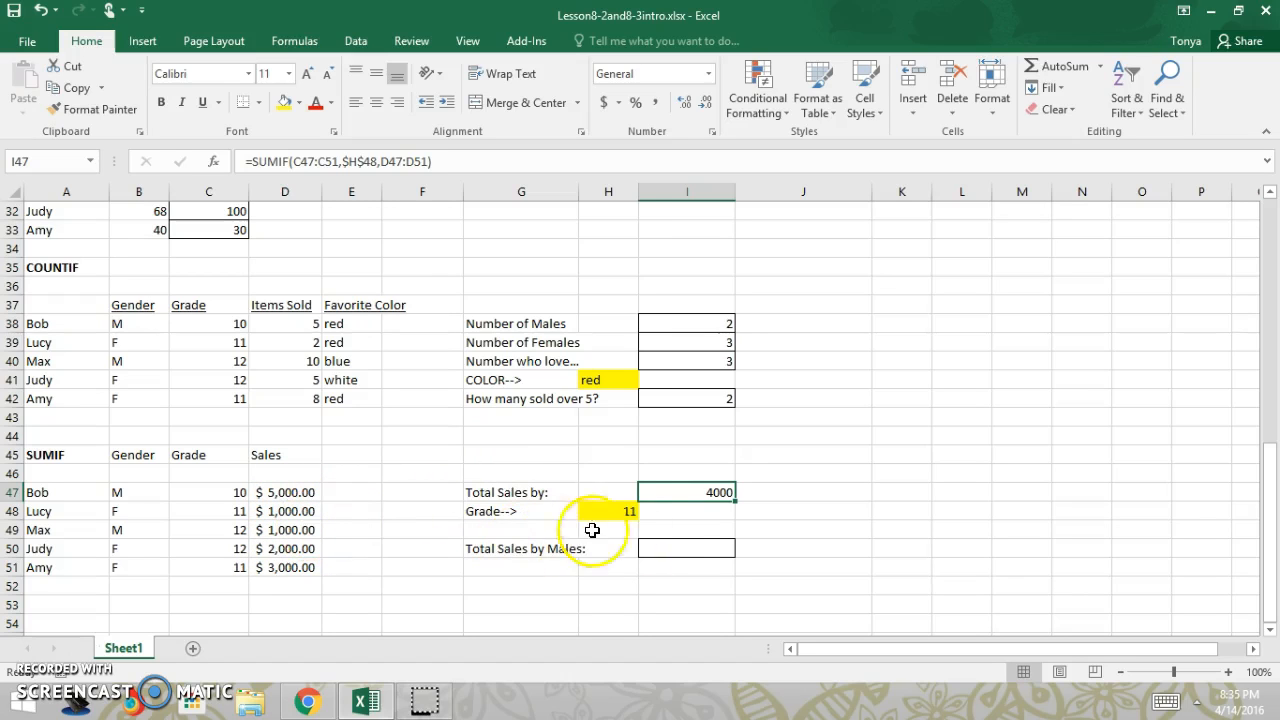
# - Insert a SUMIF function in I50 for Total Sales by Males, with the gender cells B47:B51 as the range
pyautogui.click(667, 551)
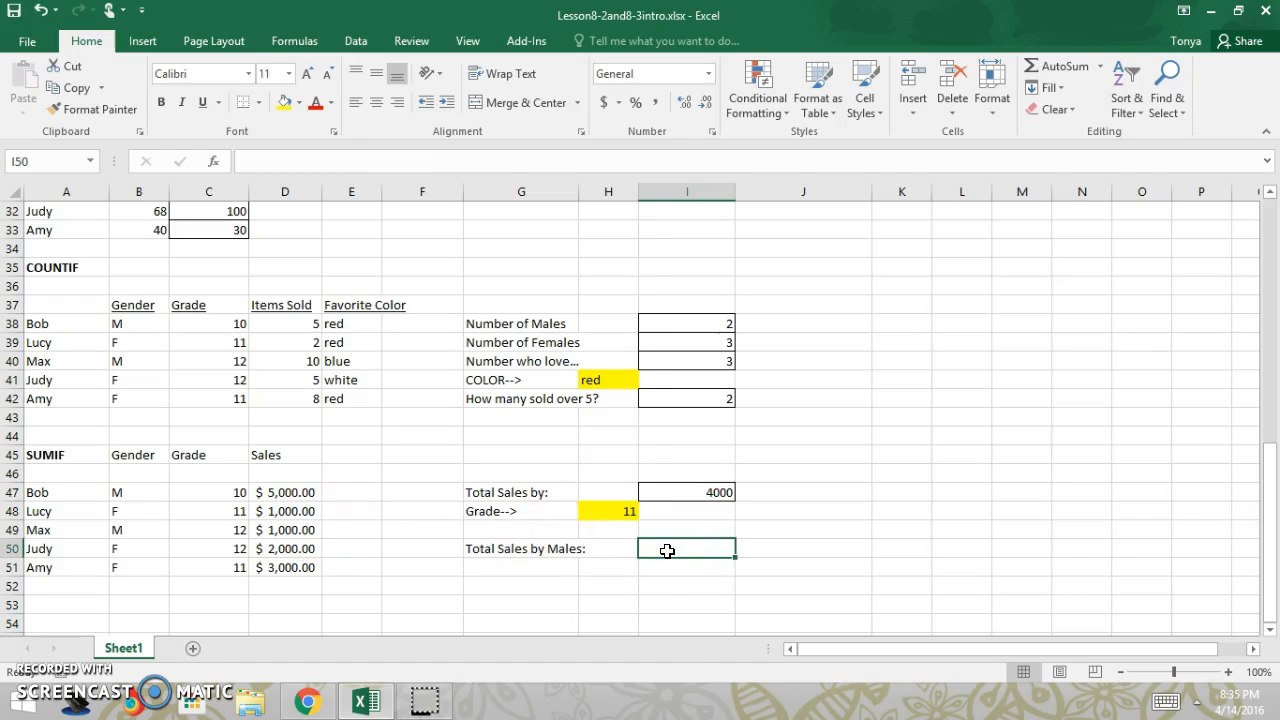
pyautogui.click(213, 161)
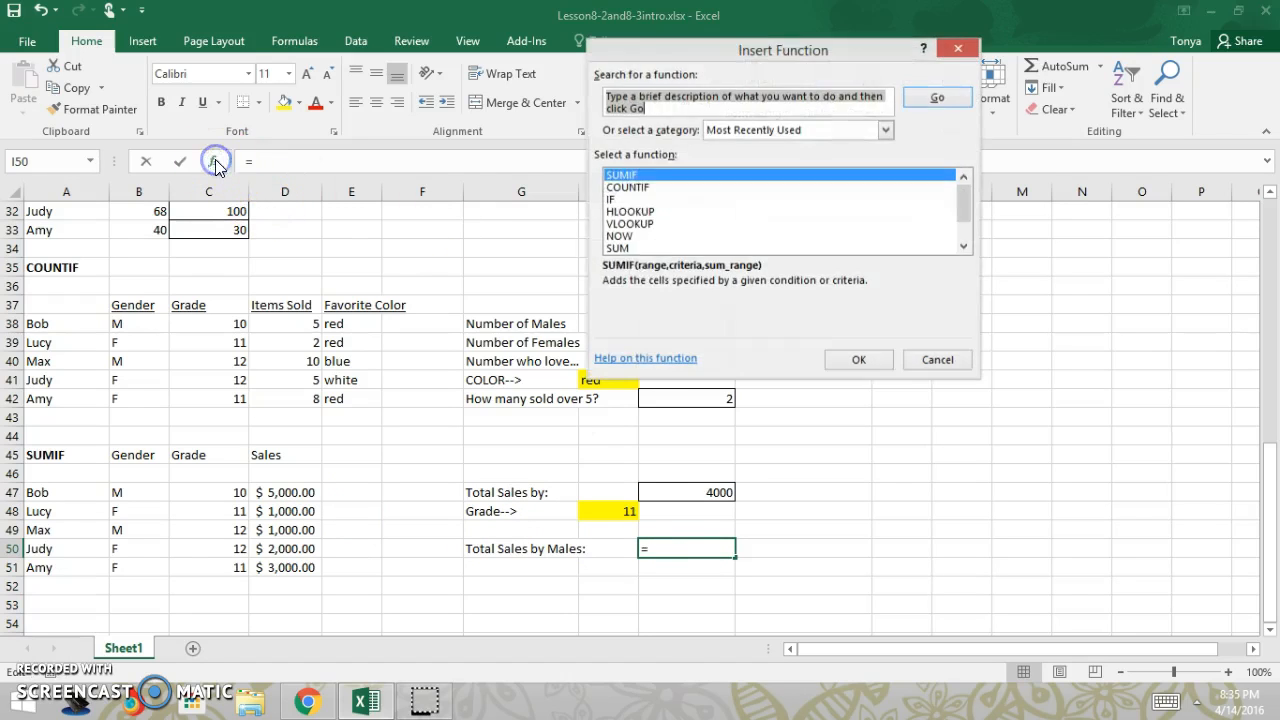
pyautogui.doubleClick(633, 180)
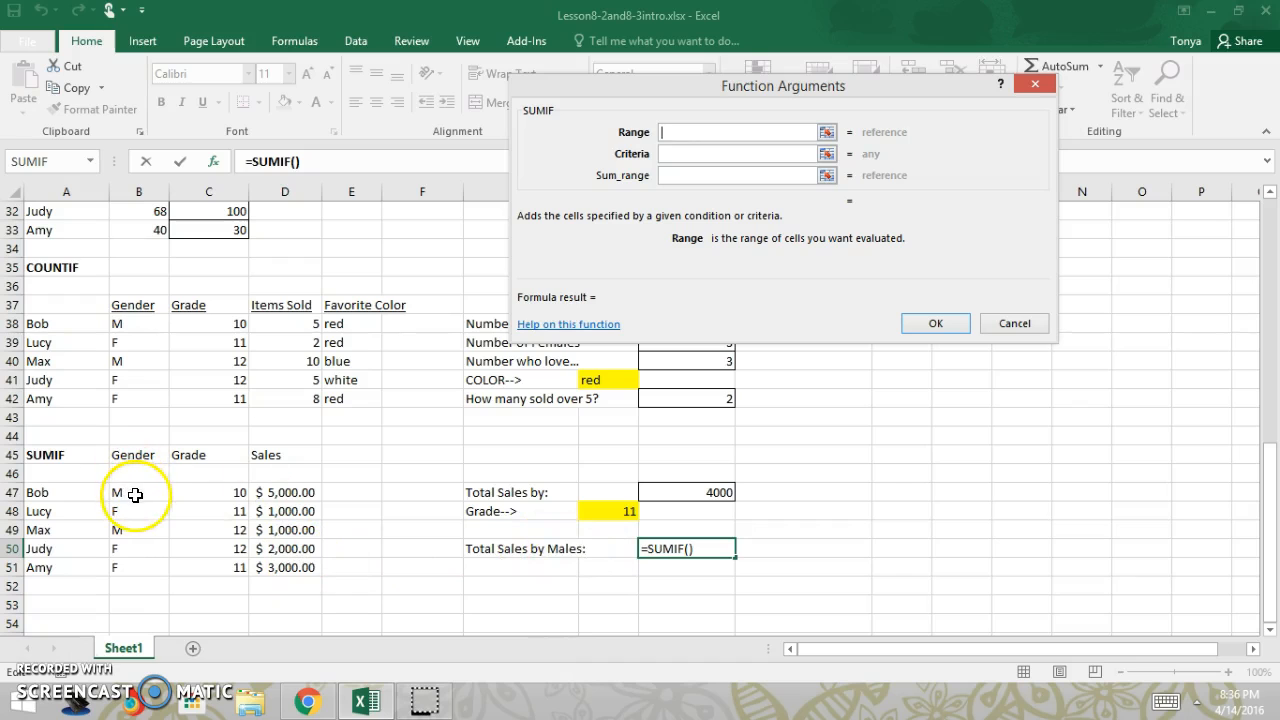
pyautogui.moveTo(135, 494); pyautogui.dragTo(140, 562)
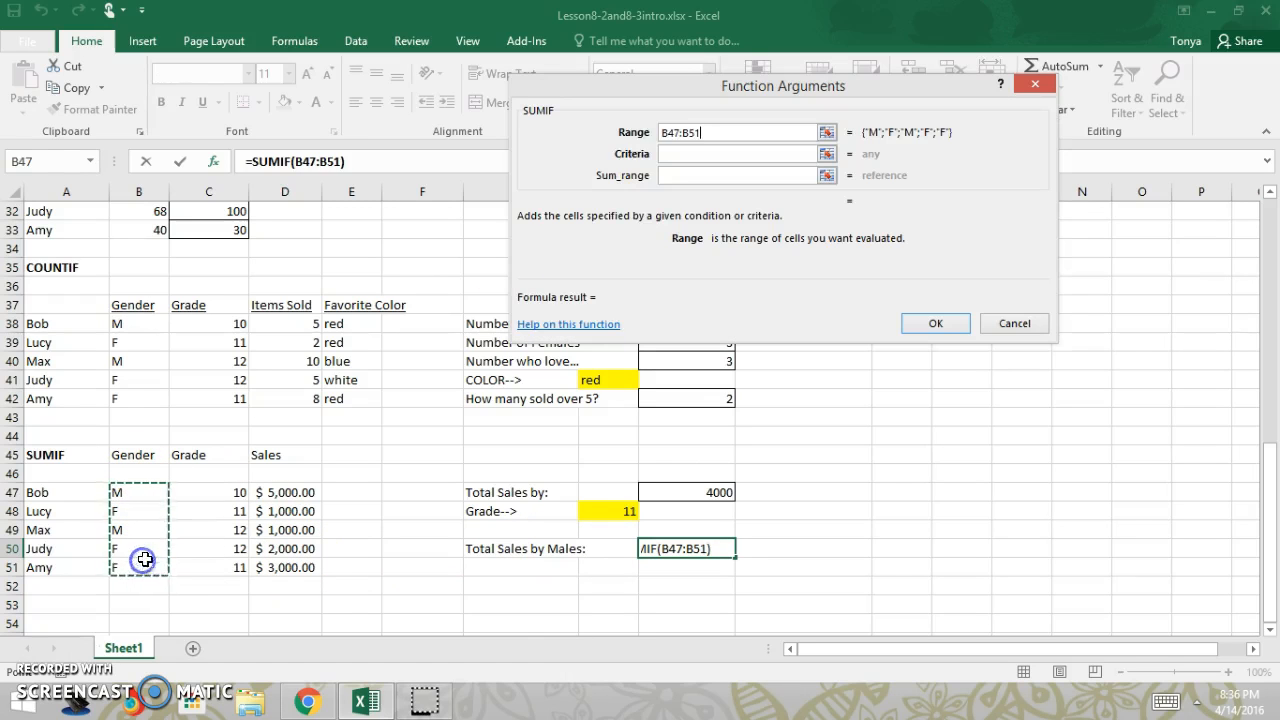
# - Set the SUMIF criteria to "M" and the sum range to D47:D51, and complete the formula in I50
pyautogui.click(664, 155)
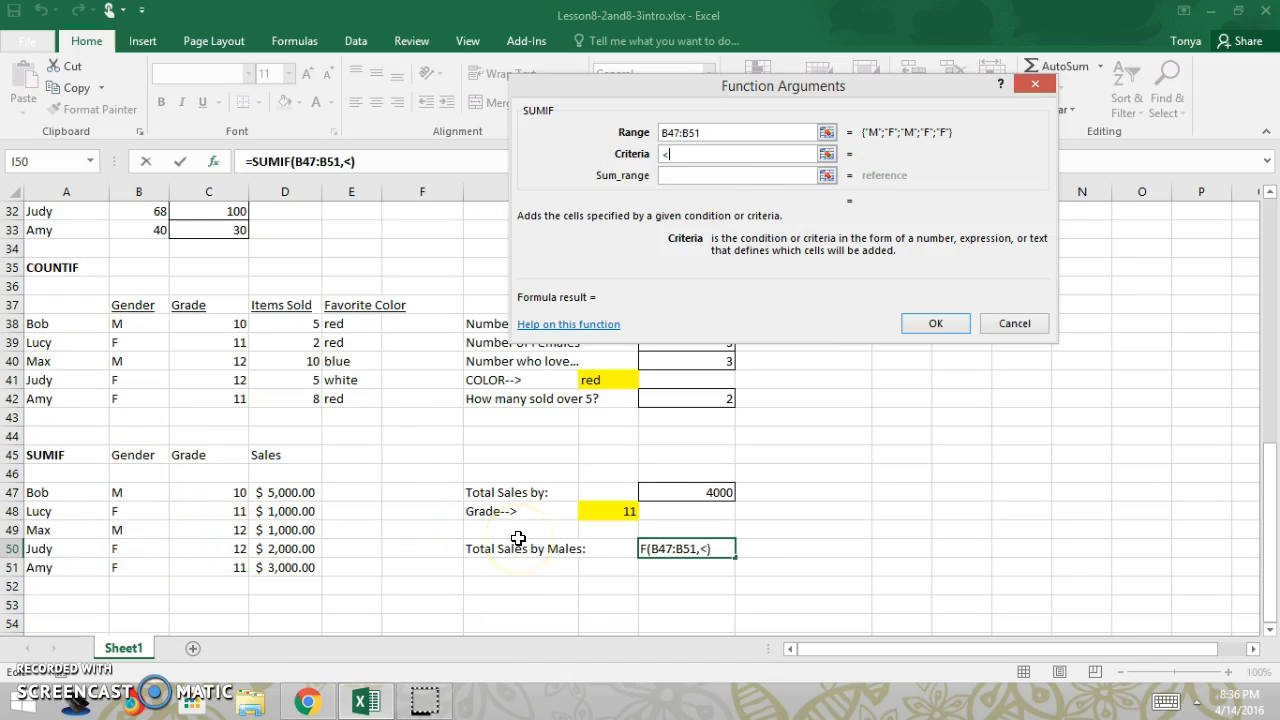
pyautogui.press('Tab')
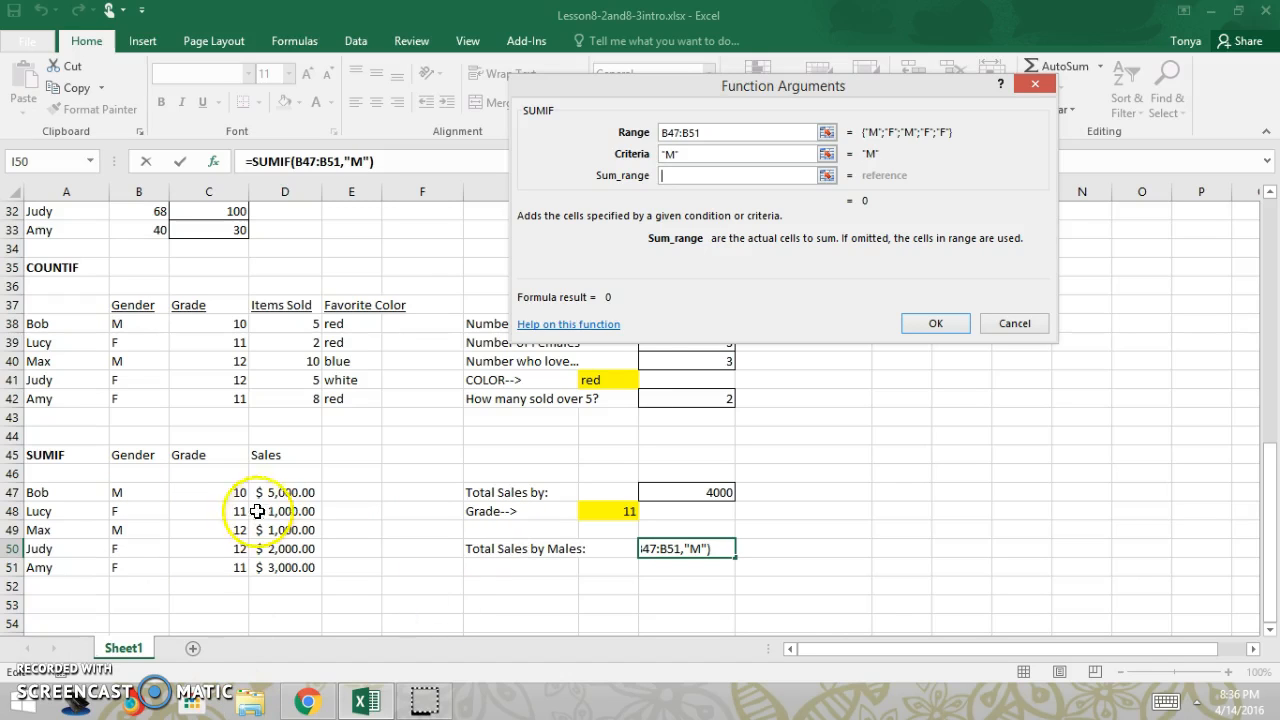
pyautogui.moveTo(287, 492); pyautogui.dragTo(287, 567)
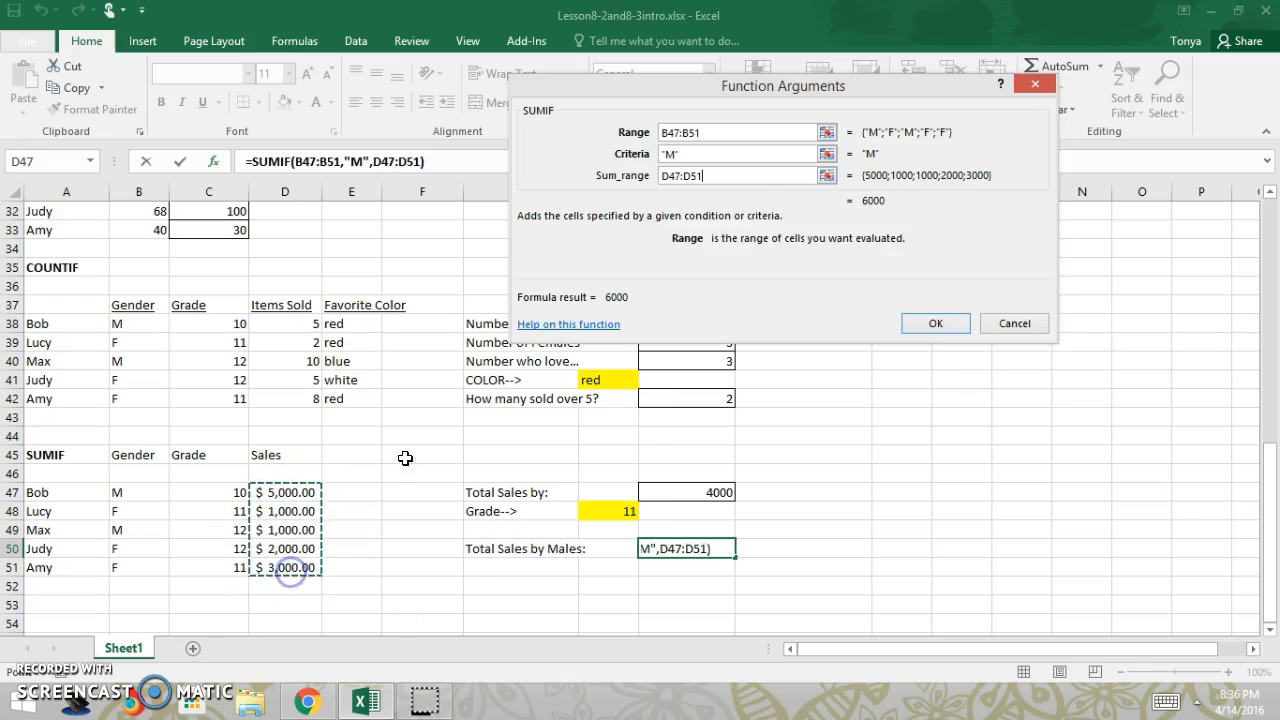
pyautogui.click(930, 320)
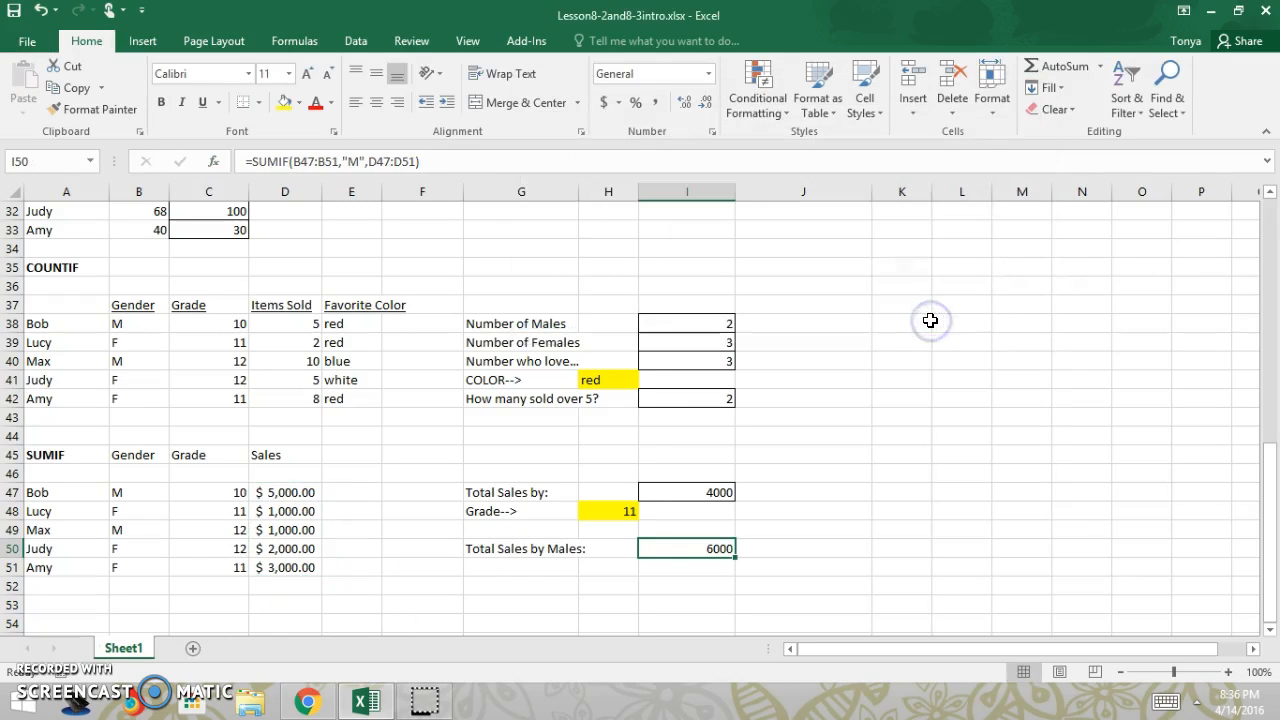
# - Edit the SUMIF criteria in I50 to "=M" and reselect the cell to check its formula
pyautogui.doubleClick(702, 548)
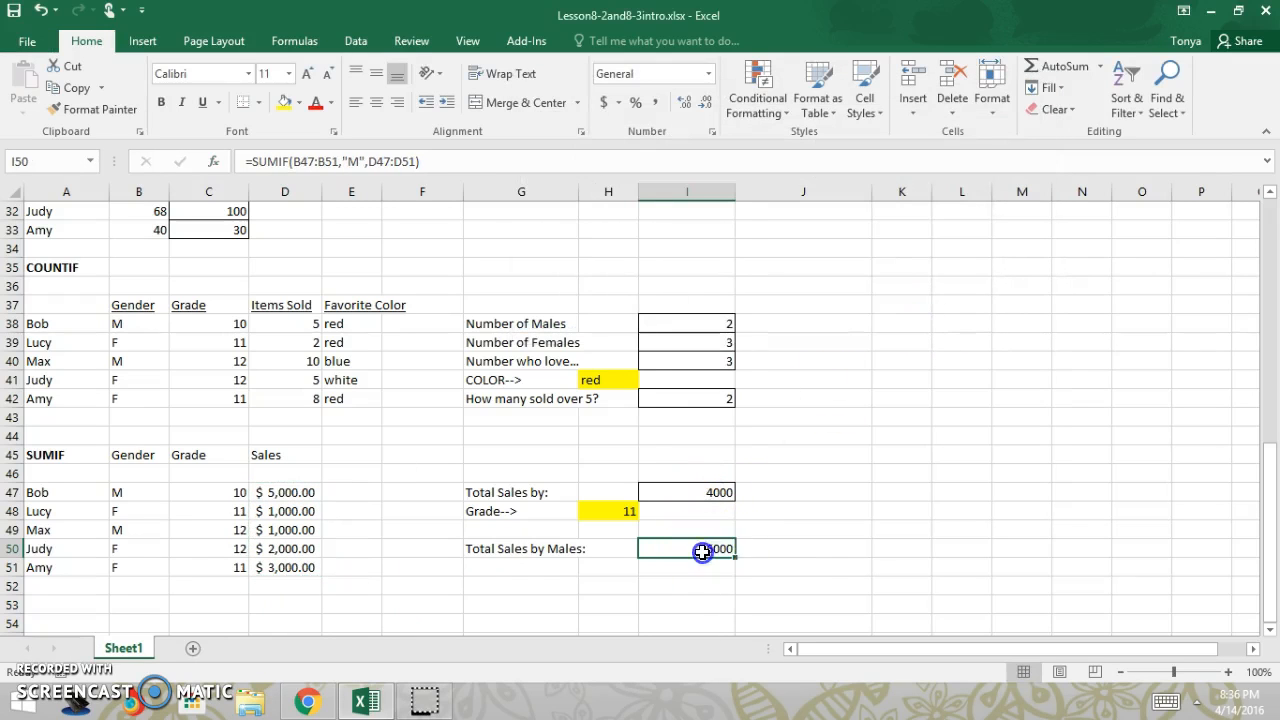
pyautogui.click(748, 549)
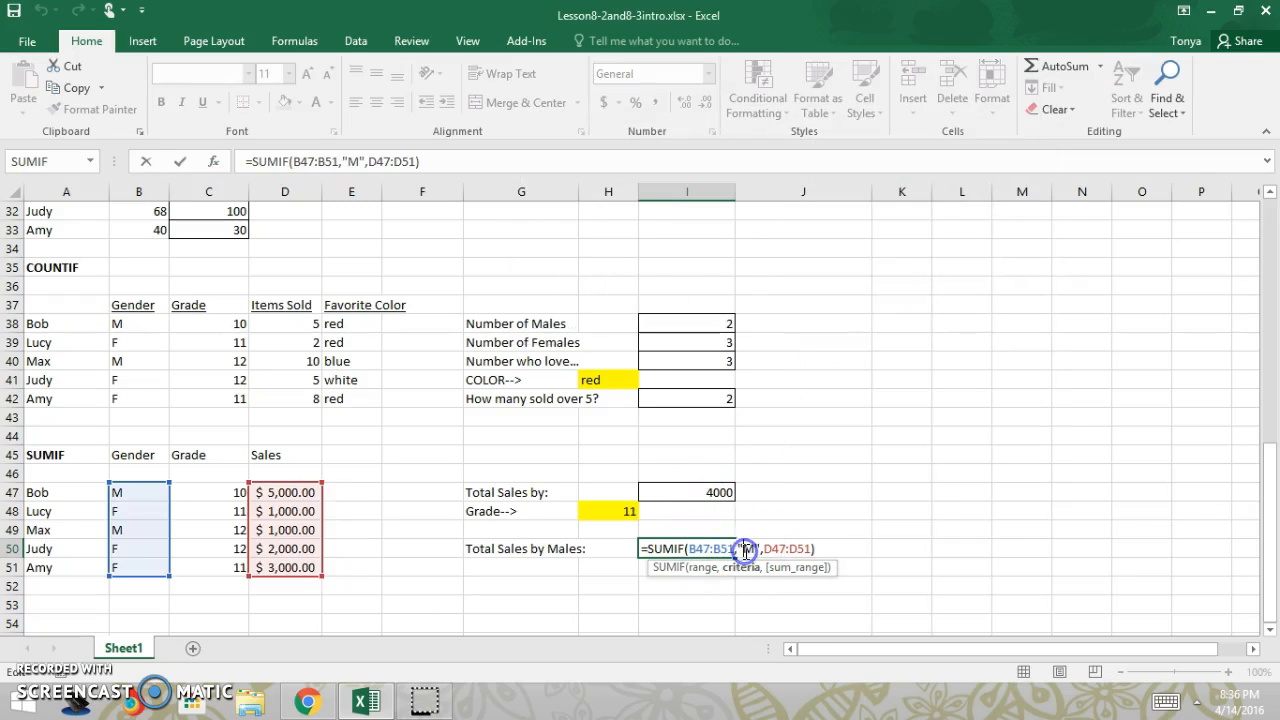
pyautogui.write('=')
pyautogui.press('Return')
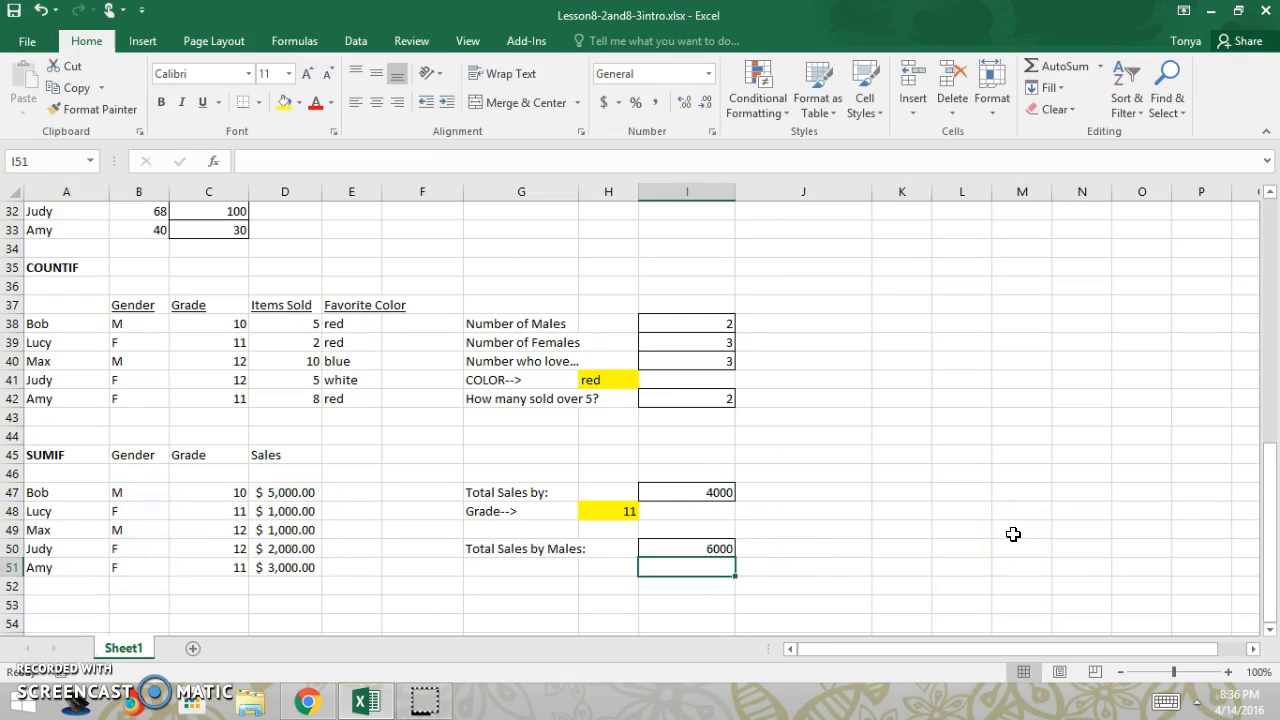
pyautogui.click(725, 550)
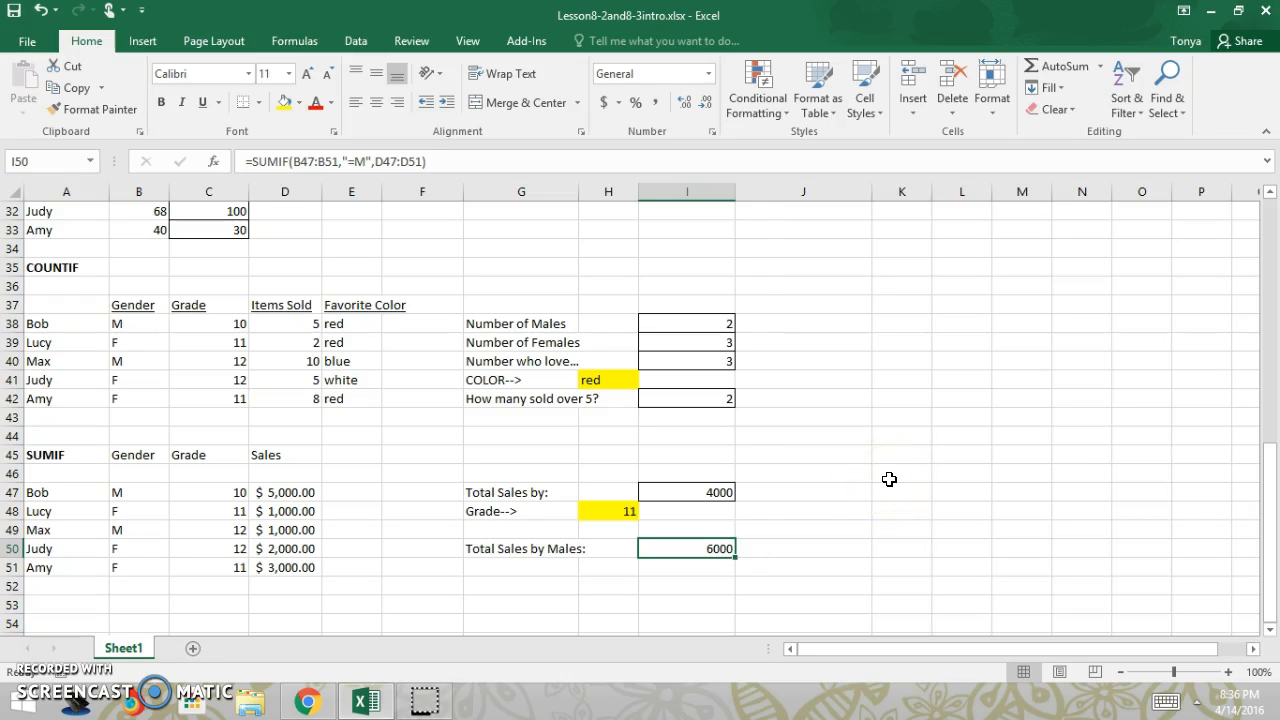
pyautogui.moveTo(1275, 460); pyautogui.dragTo(1243, 194)
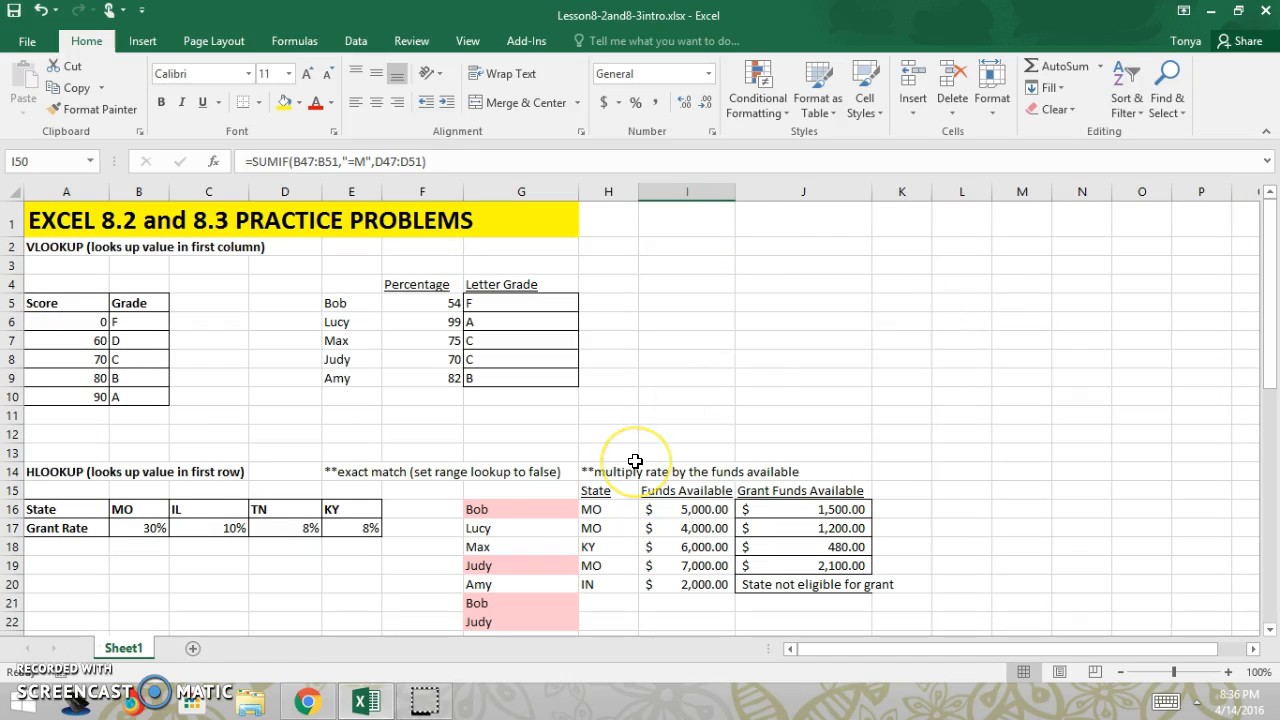